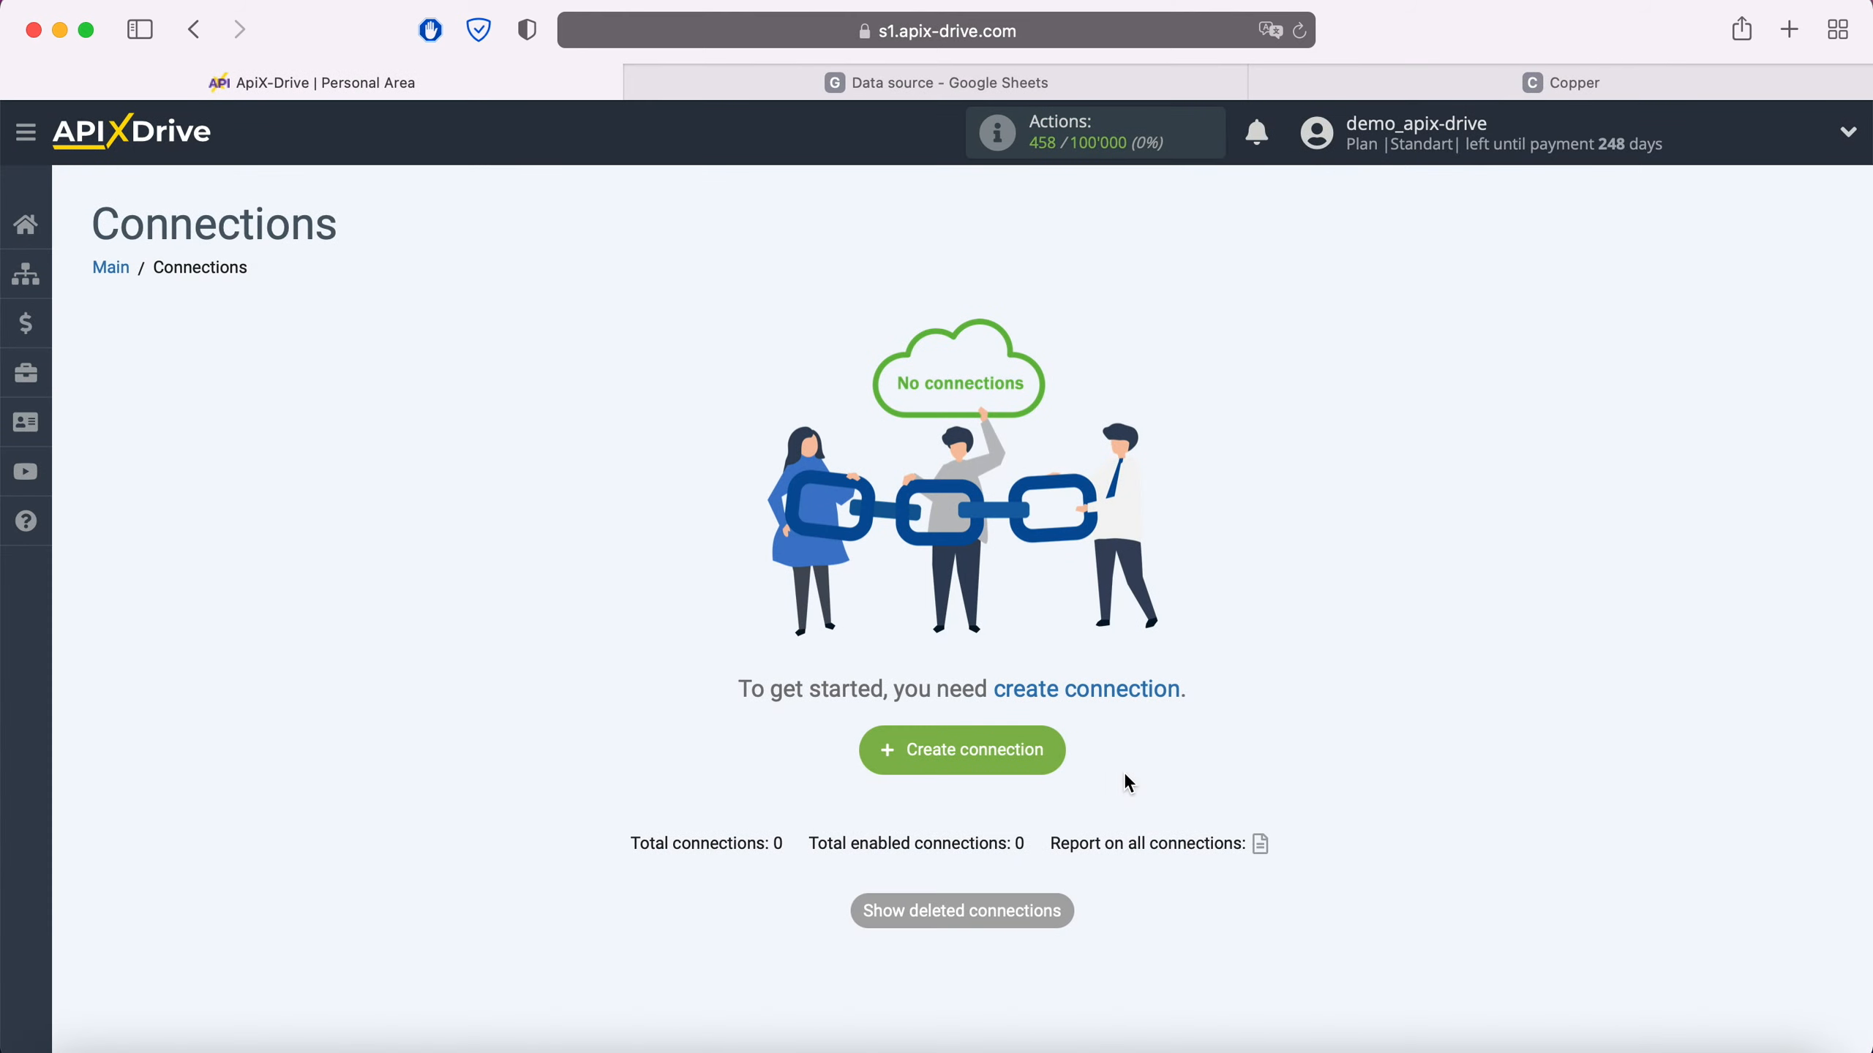
- Start a new connection with Google Sheets as the data source
{"action": "left_click", "coordinate": [1051, 760]}
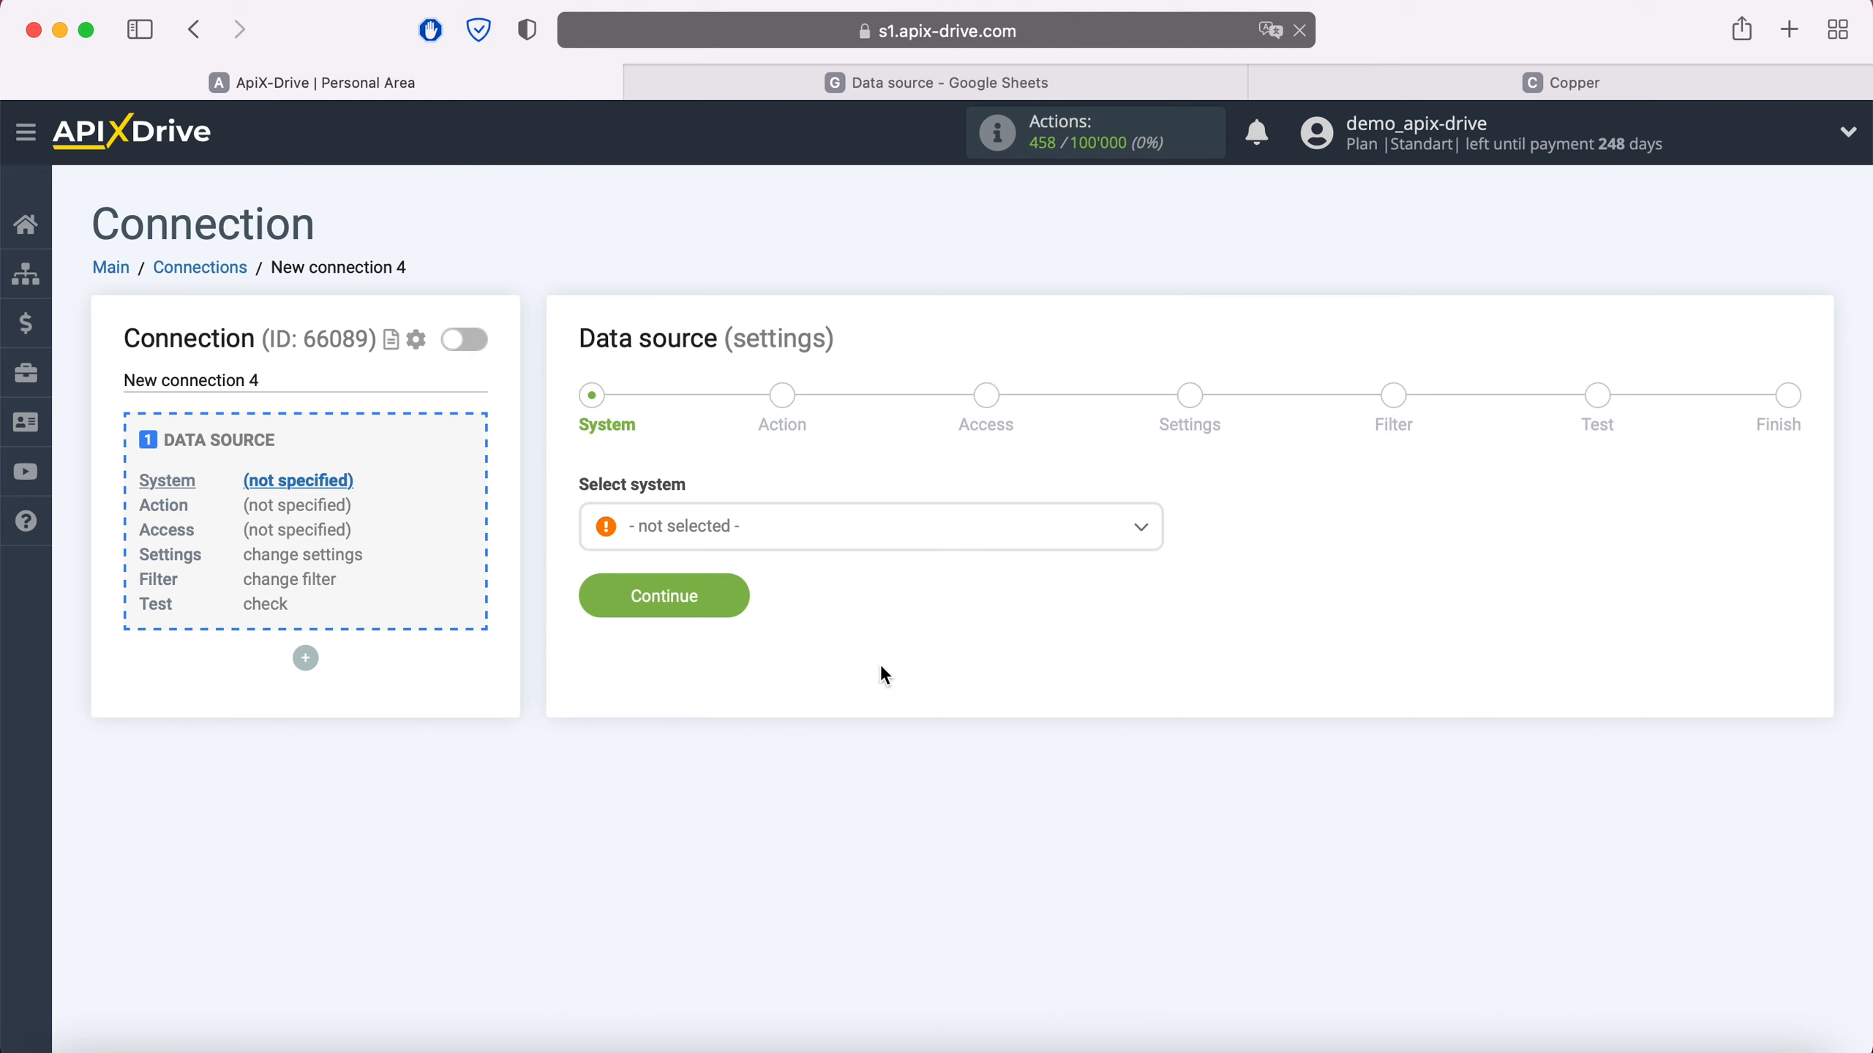
{"action": "left_click", "coordinate": [816, 538]}
{"action": "scroll", "coordinate": [815, 711], "scroll_direction": "down", "scroll_amount": 10}
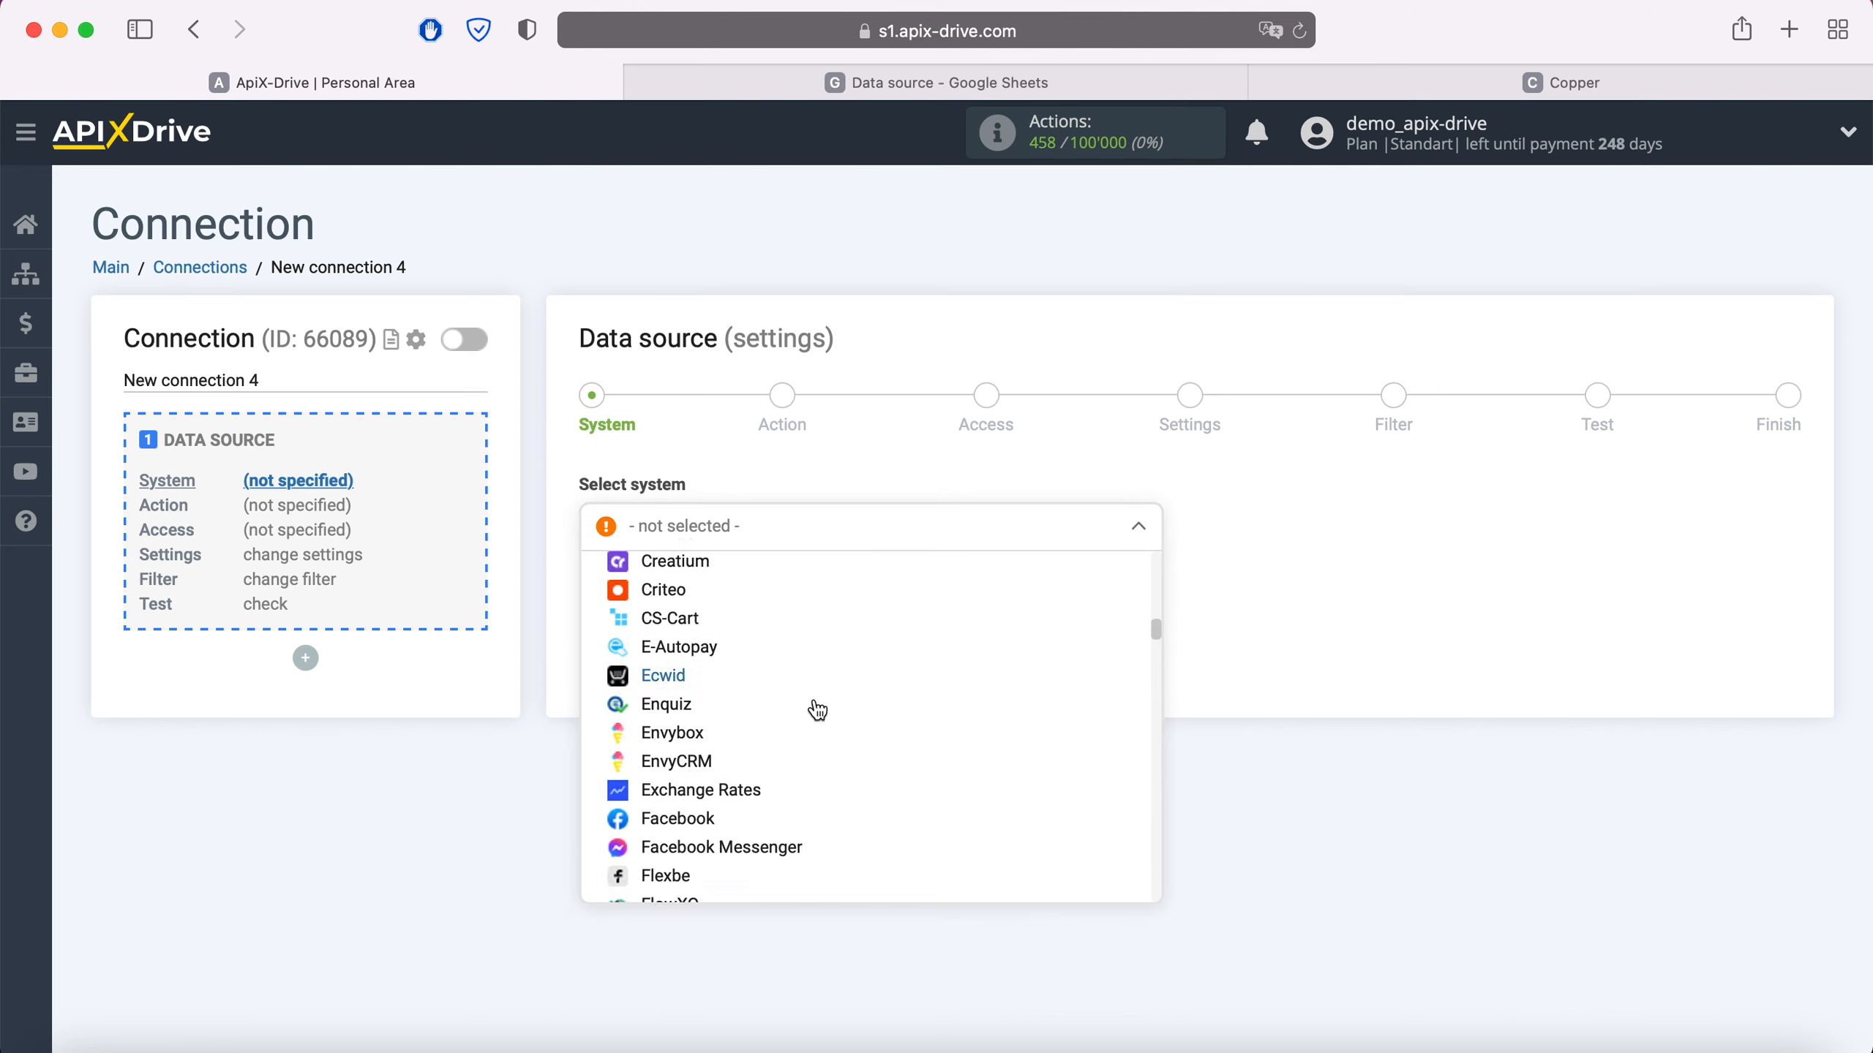
{"action": "scroll", "coordinate": [816, 712], "scroll_direction": "down", "scroll_amount": 10}
{"action": "left_click", "coordinate": [717, 714]}
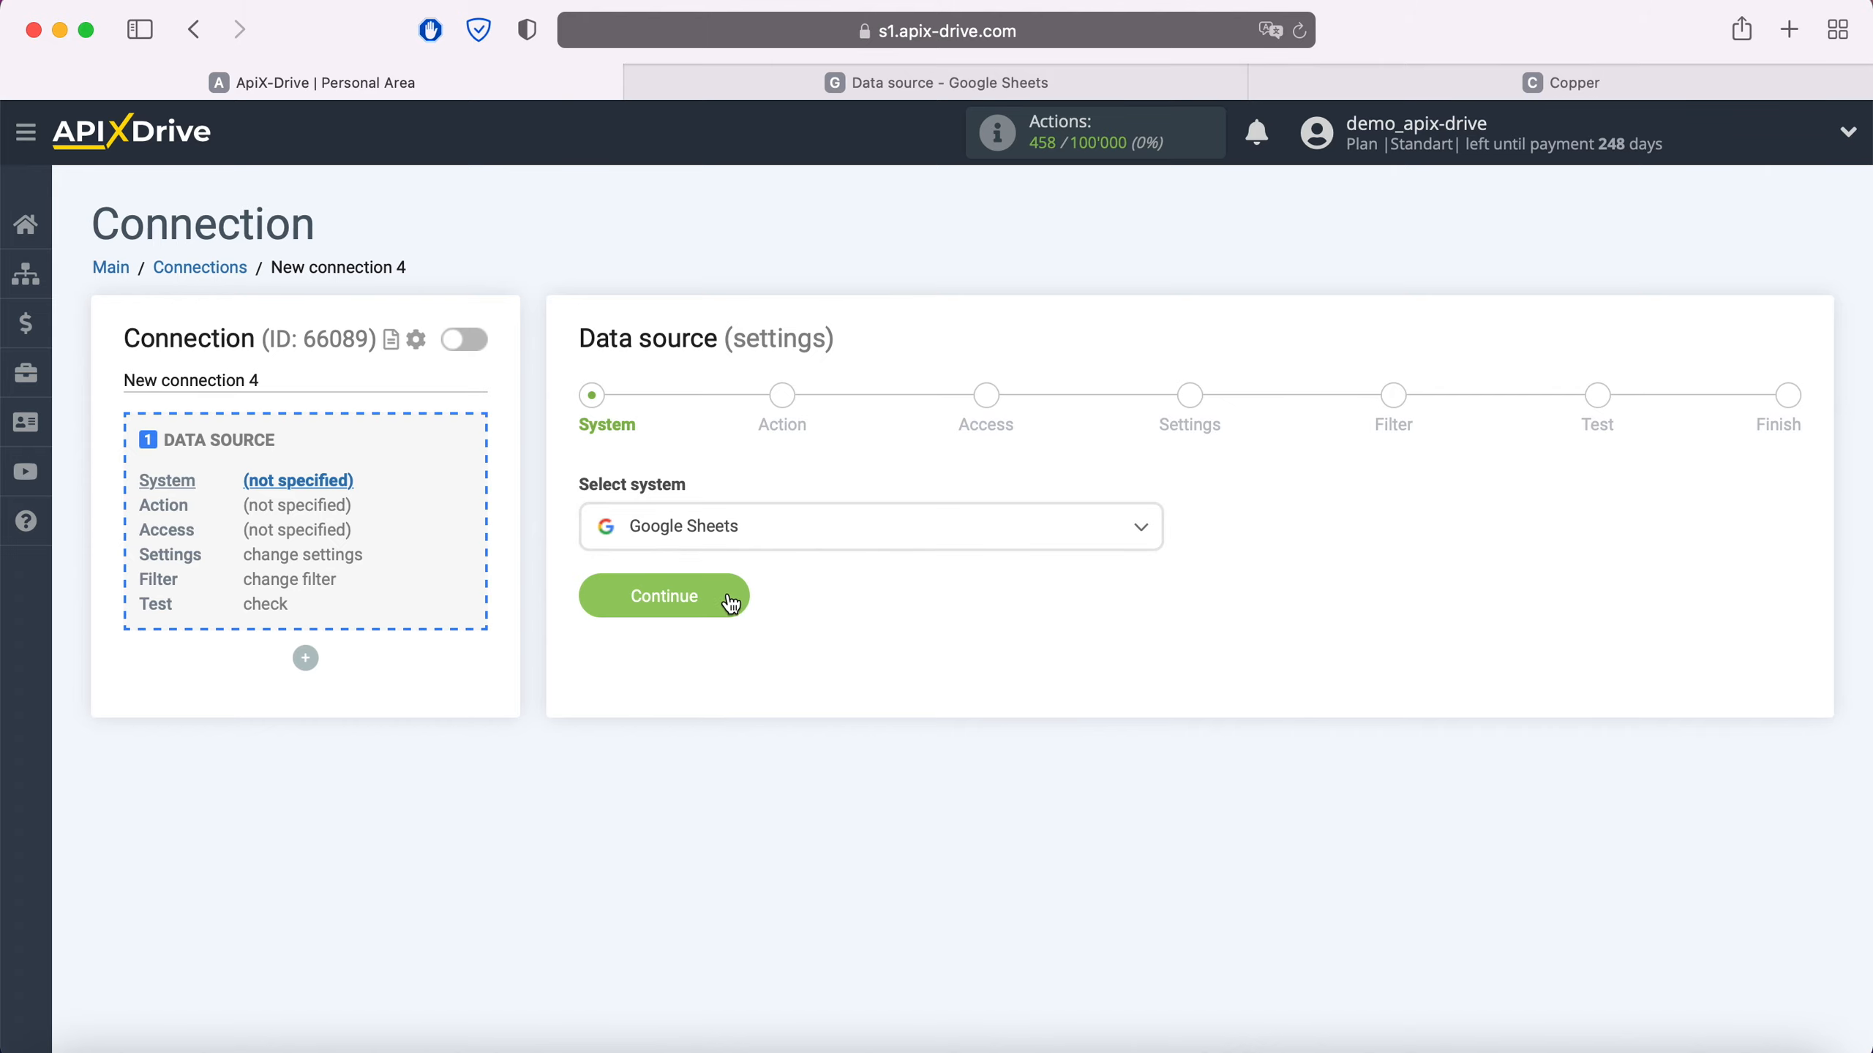
{"action": "left_click", "coordinate": [730, 604]}
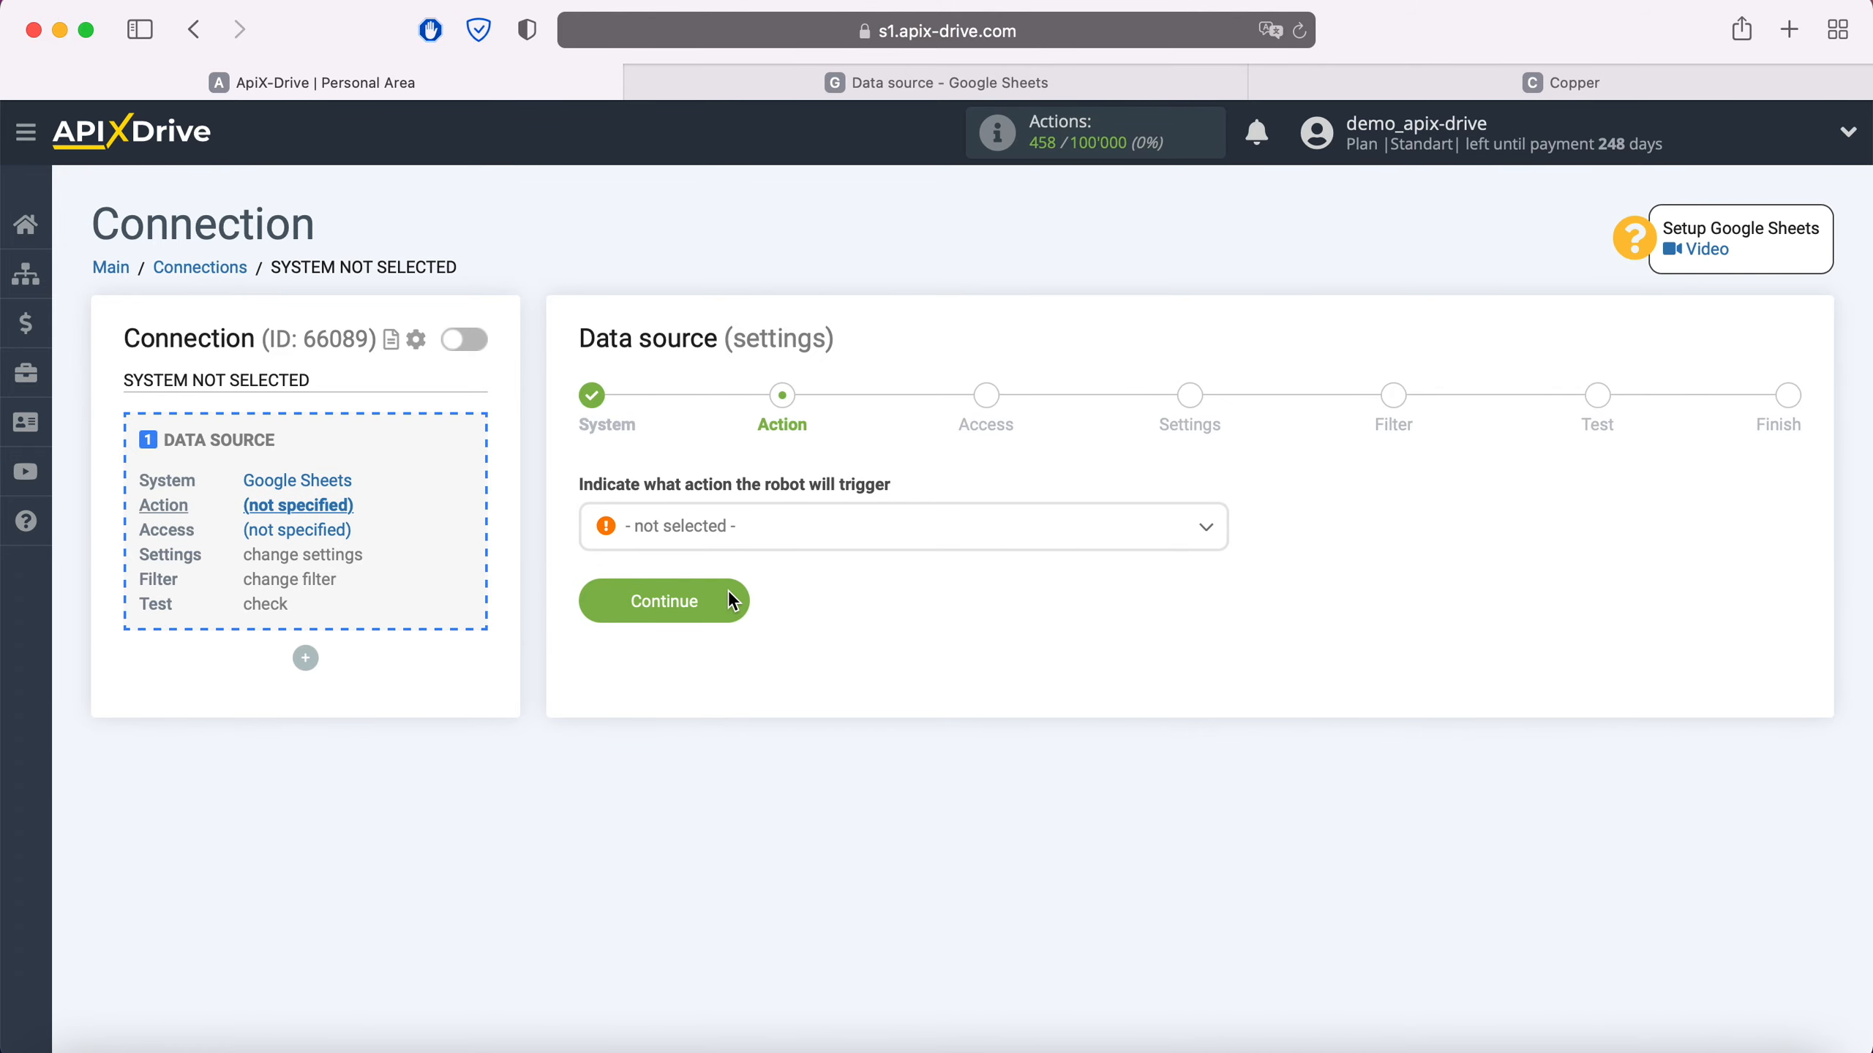
- Set the source action to Get Rows (new) and continue to the Access step
{"action": "left_click", "coordinate": [794, 546]}
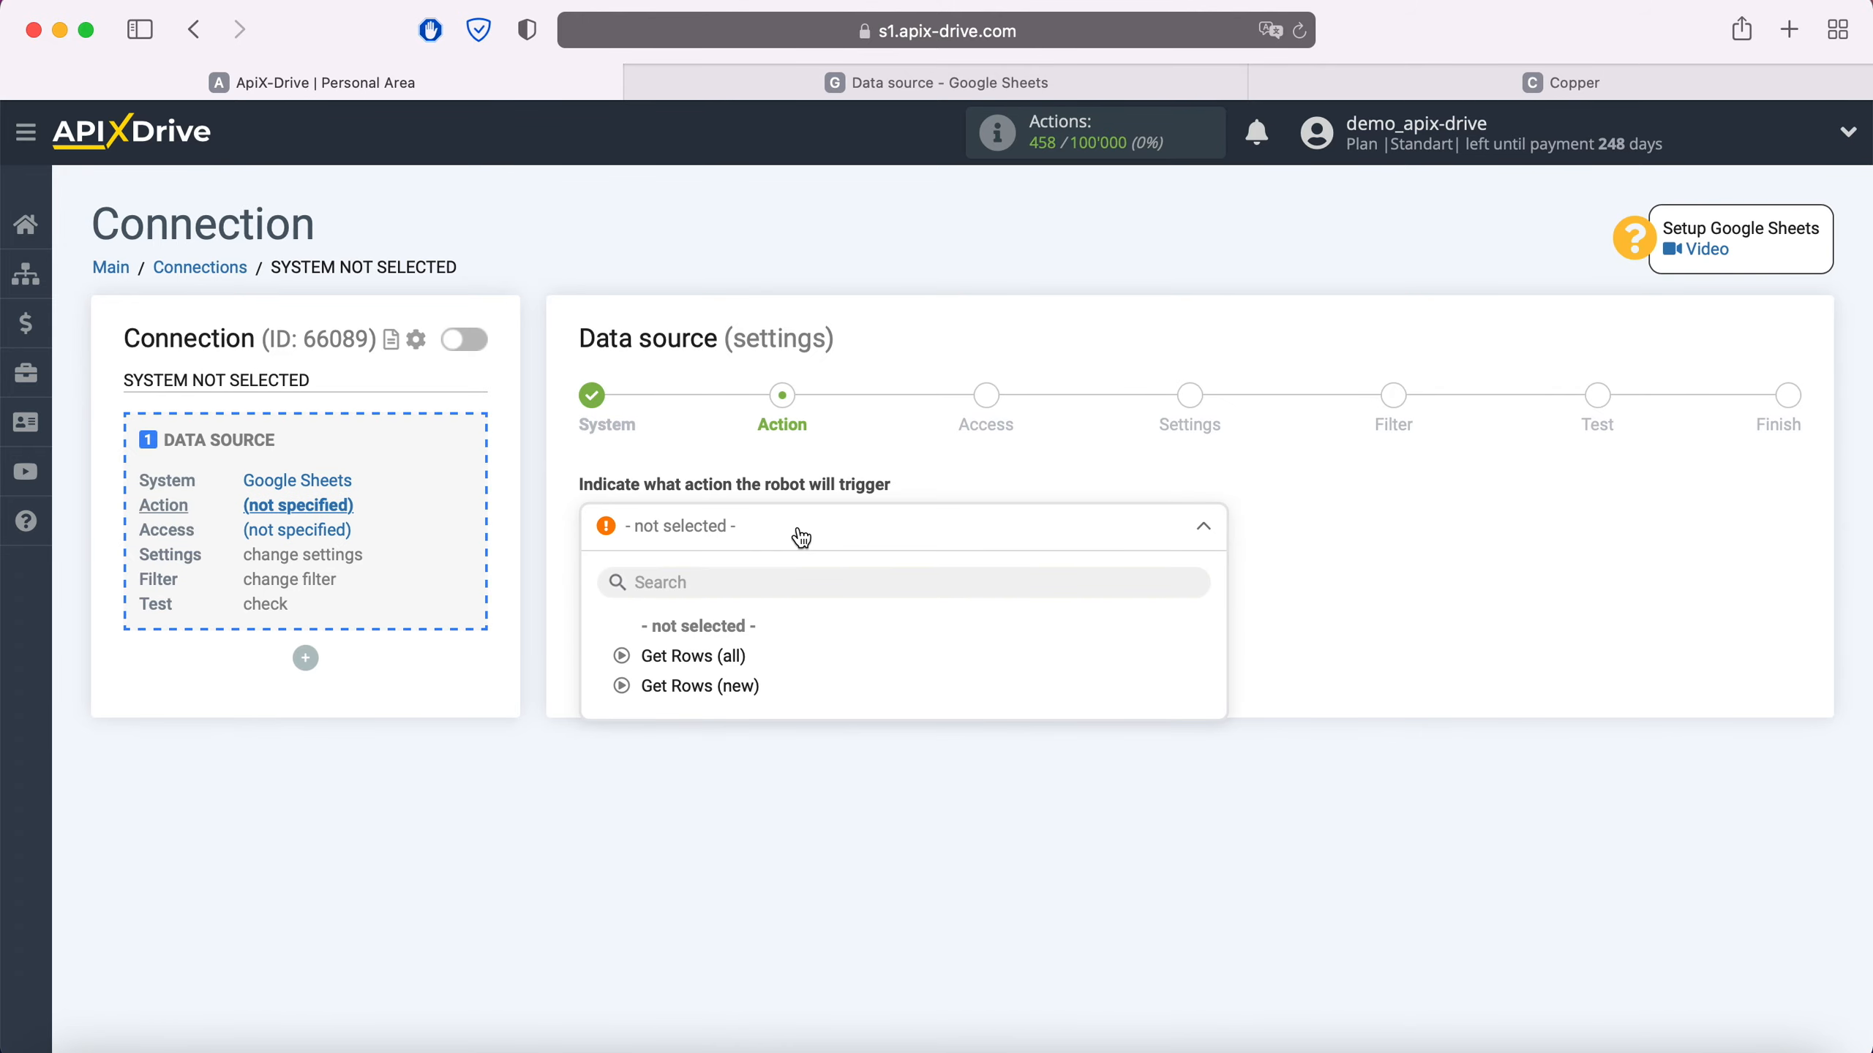
{"action": "left_click", "coordinate": [733, 688]}
{"action": "left_click", "coordinate": [734, 601]}
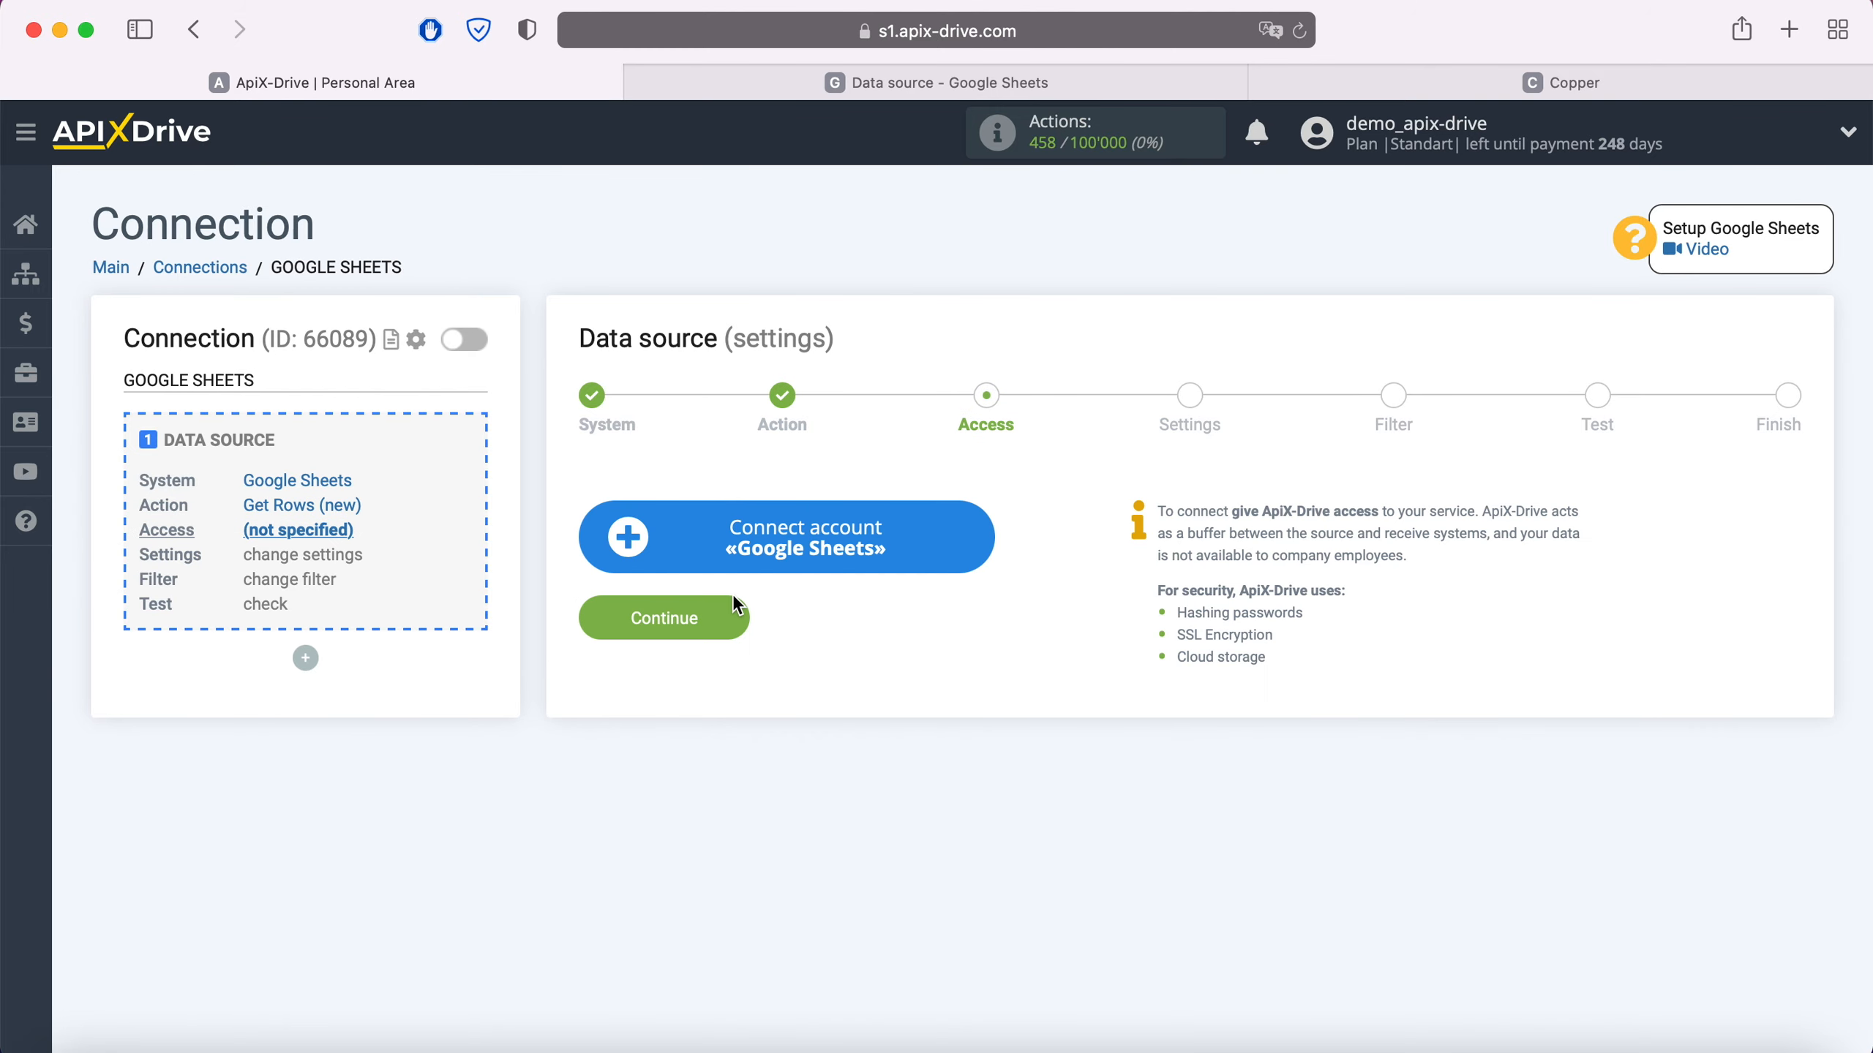
- Sign in to the Google account with its e-mail and saved password
{"action": "left_click", "coordinate": [983, 544]}
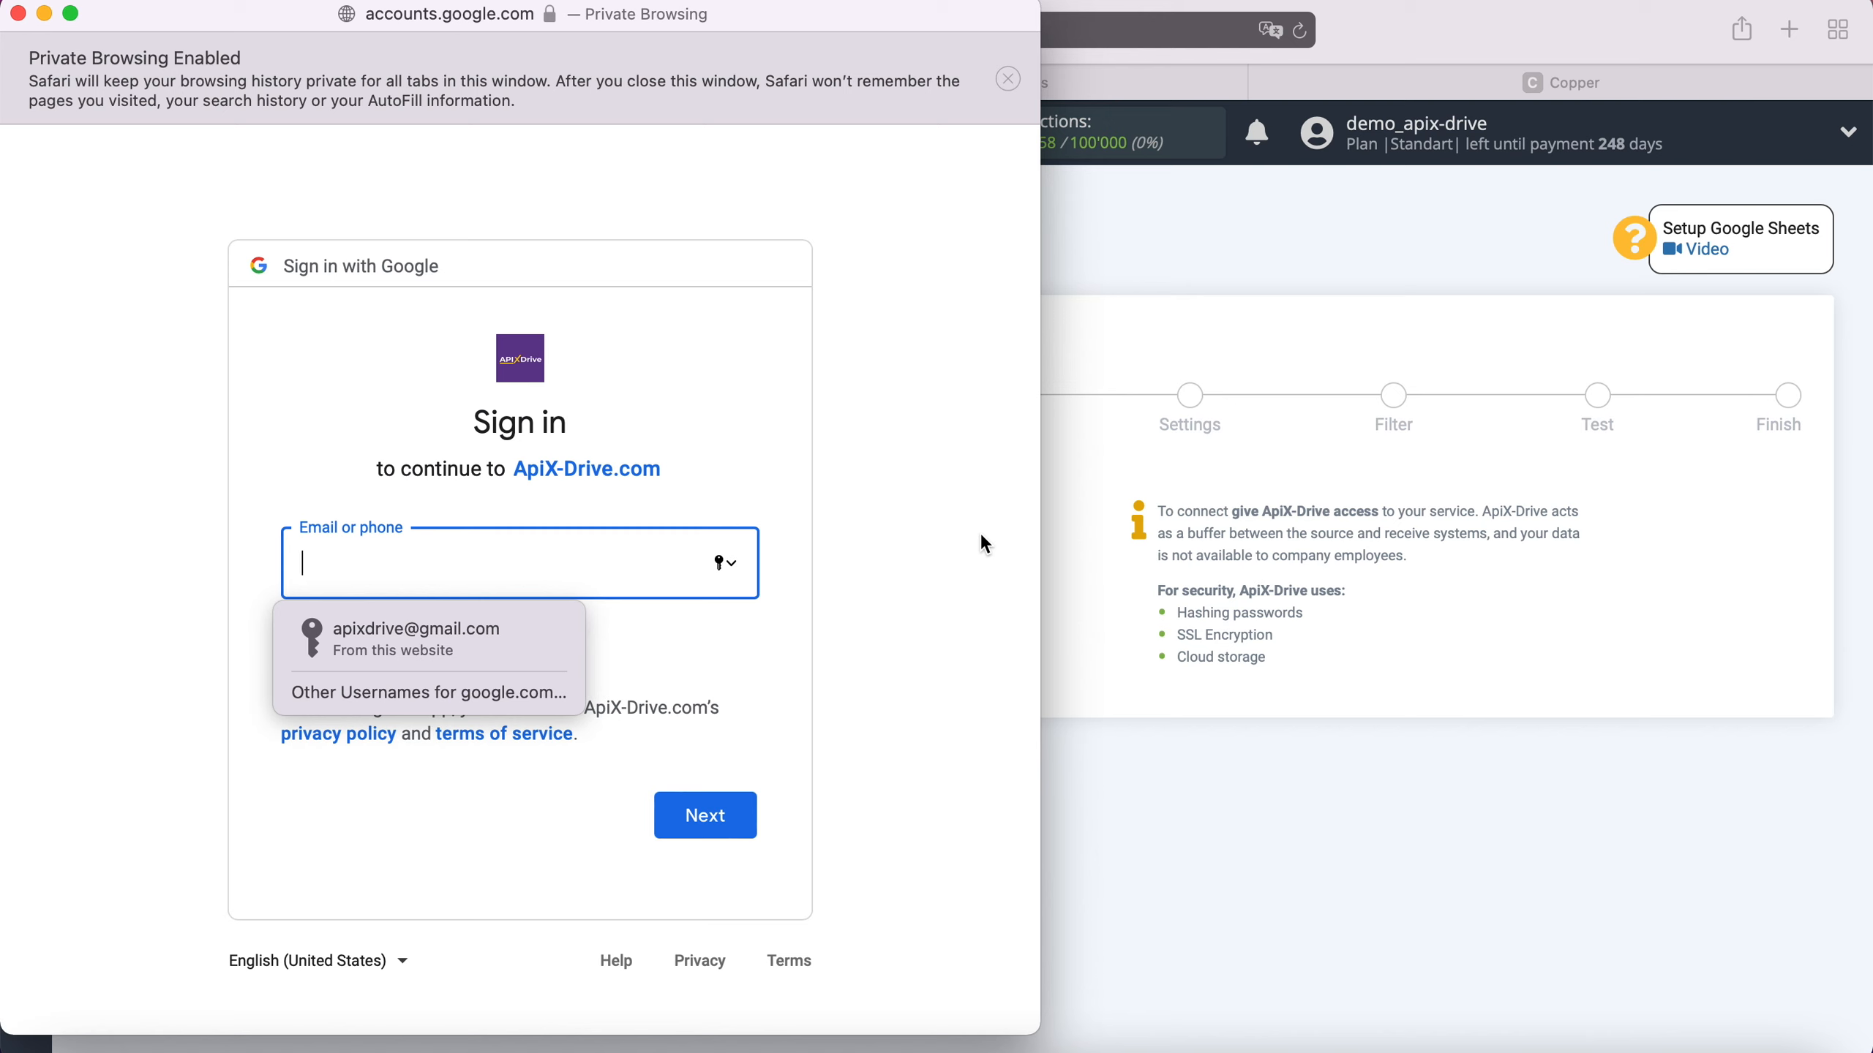
{"action": "left_click", "coordinate": [571, 629]}
{"action": "left_click", "coordinate": [738, 820]}
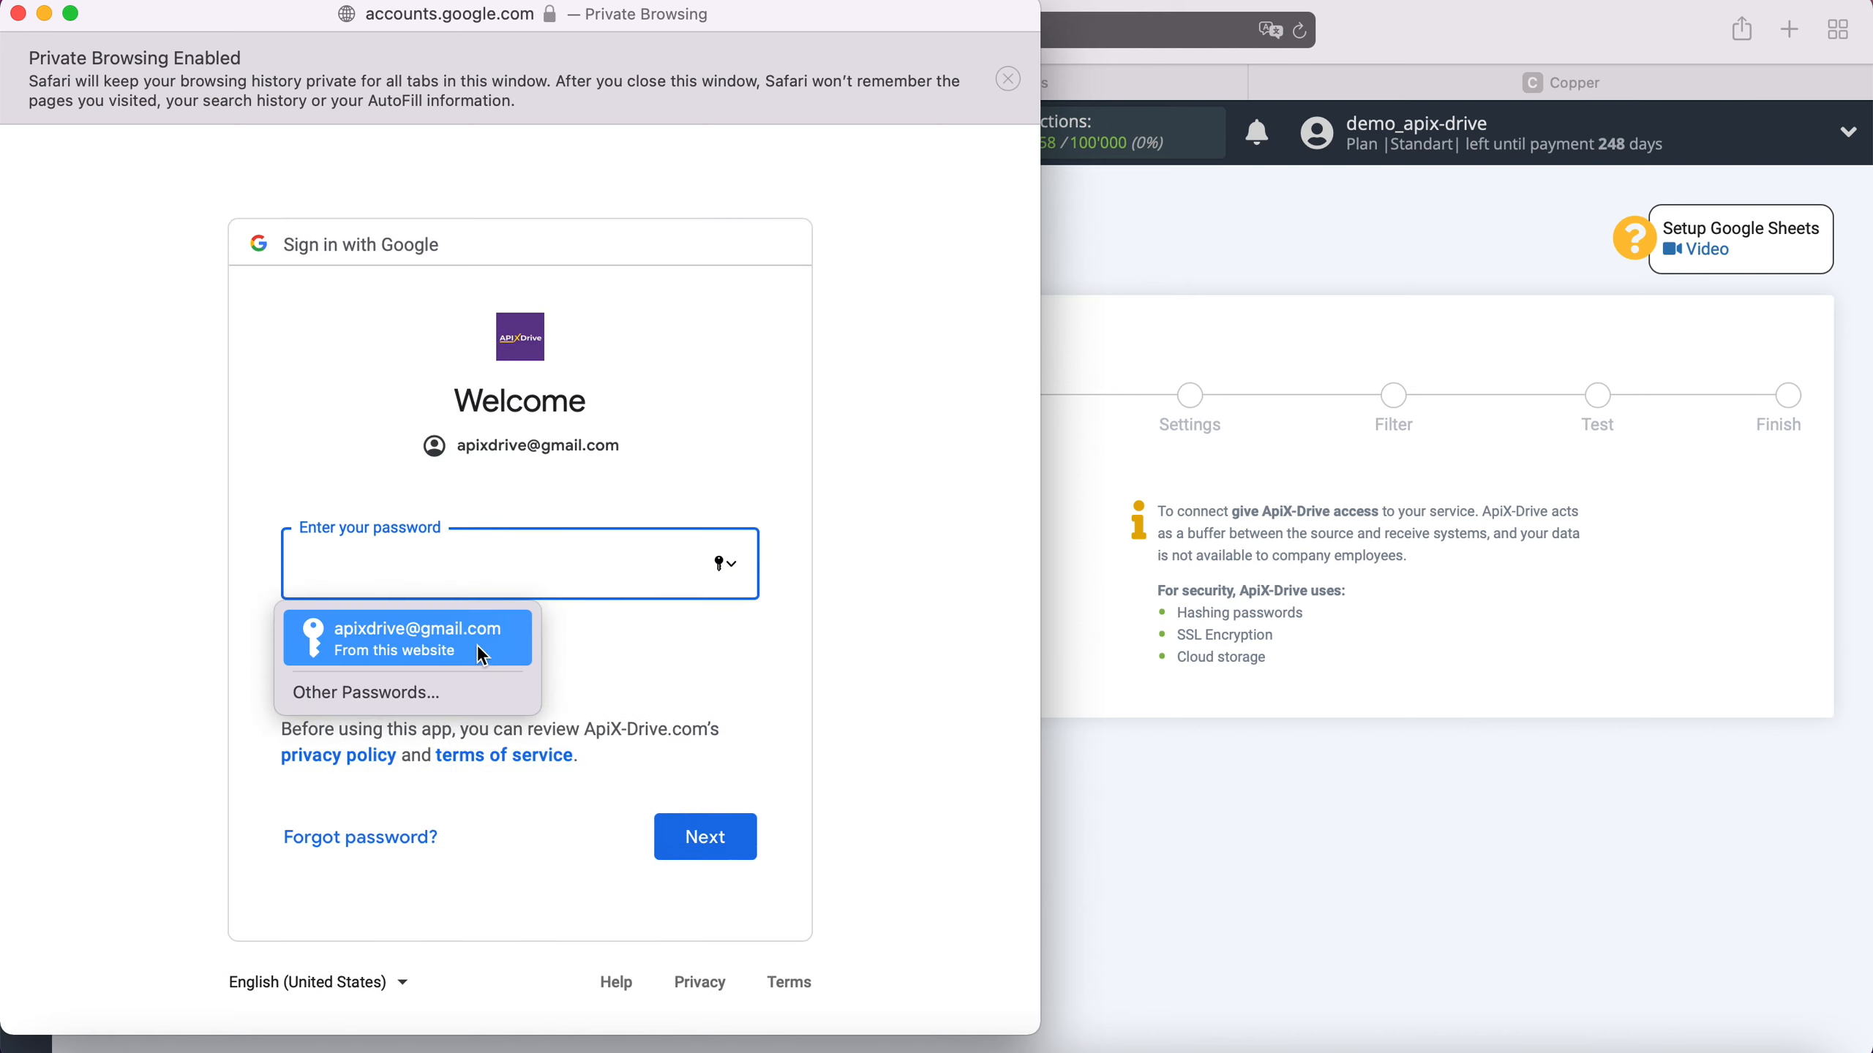
{"action": "left_click", "coordinate": [477, 644]}
{"action": "left_click", "coordinate": [736, 831]}
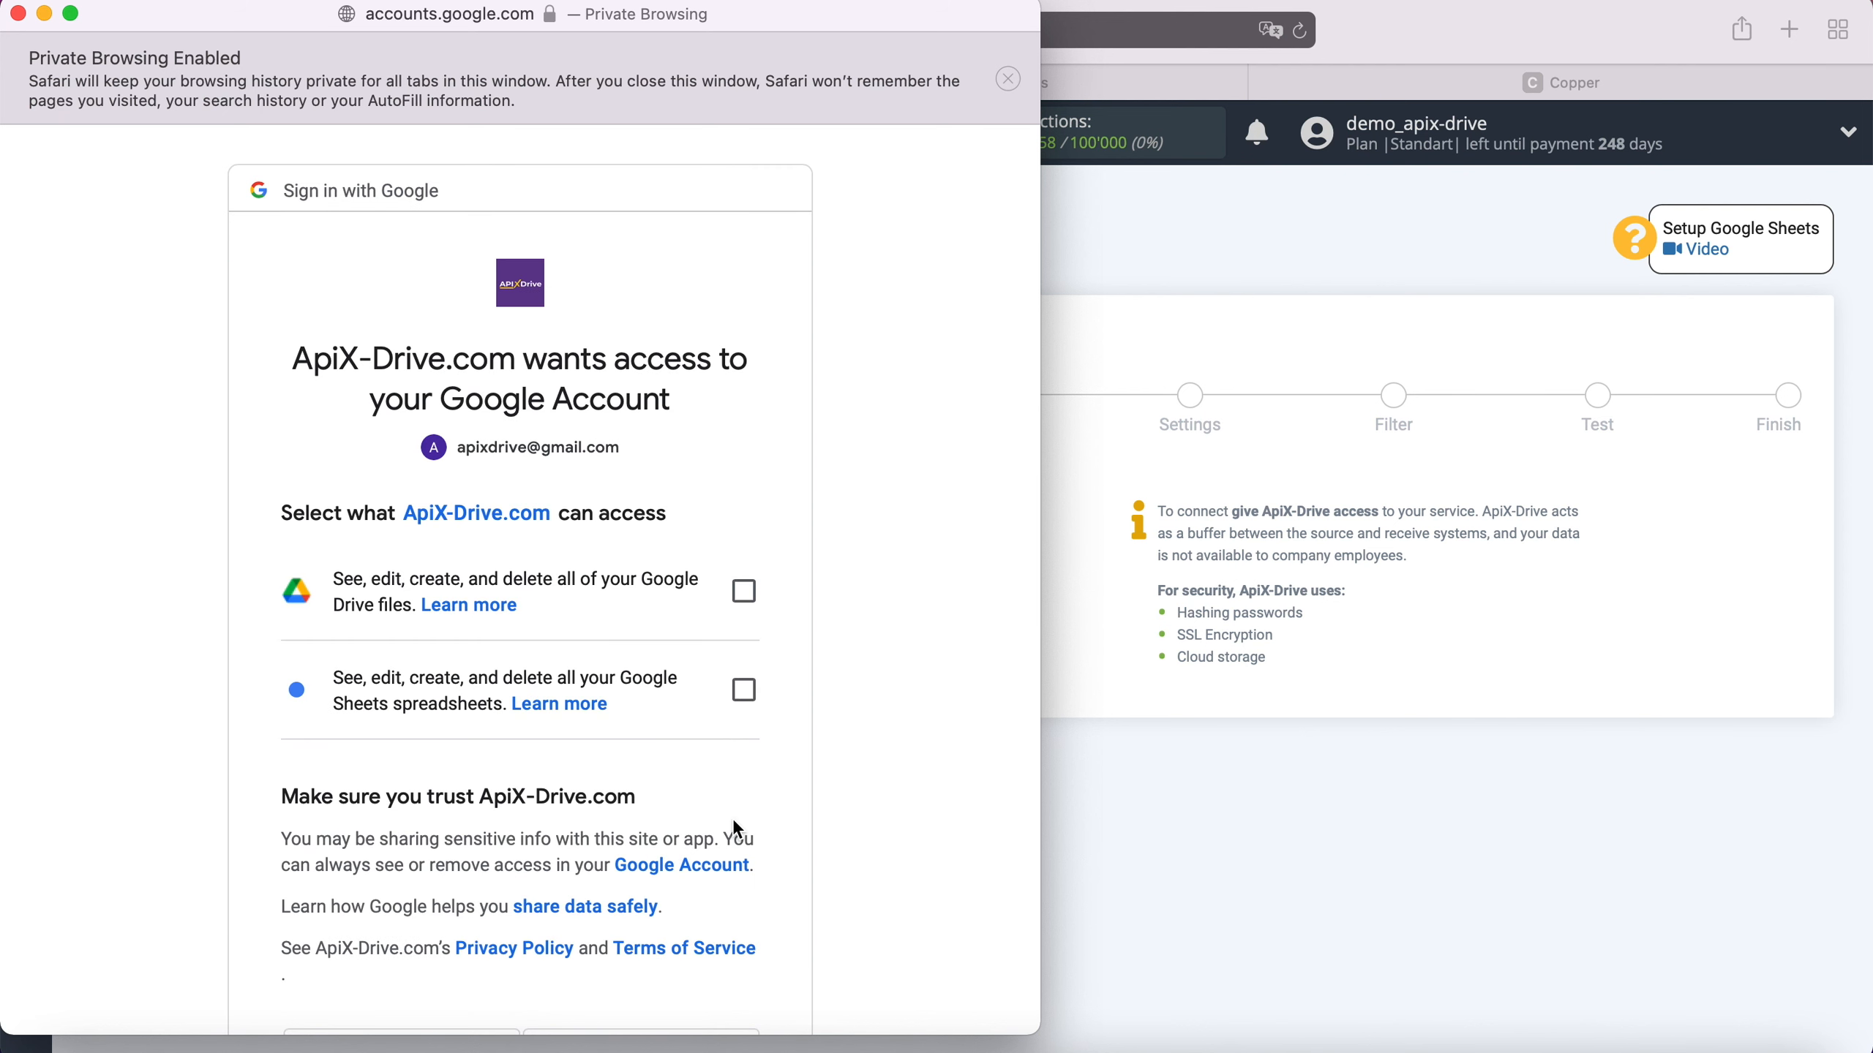
- Allow access to Google Drive files and Google Sheets spreadsheets and finish signing in
{"action": "left_click", "coordinate": [744, 593]}
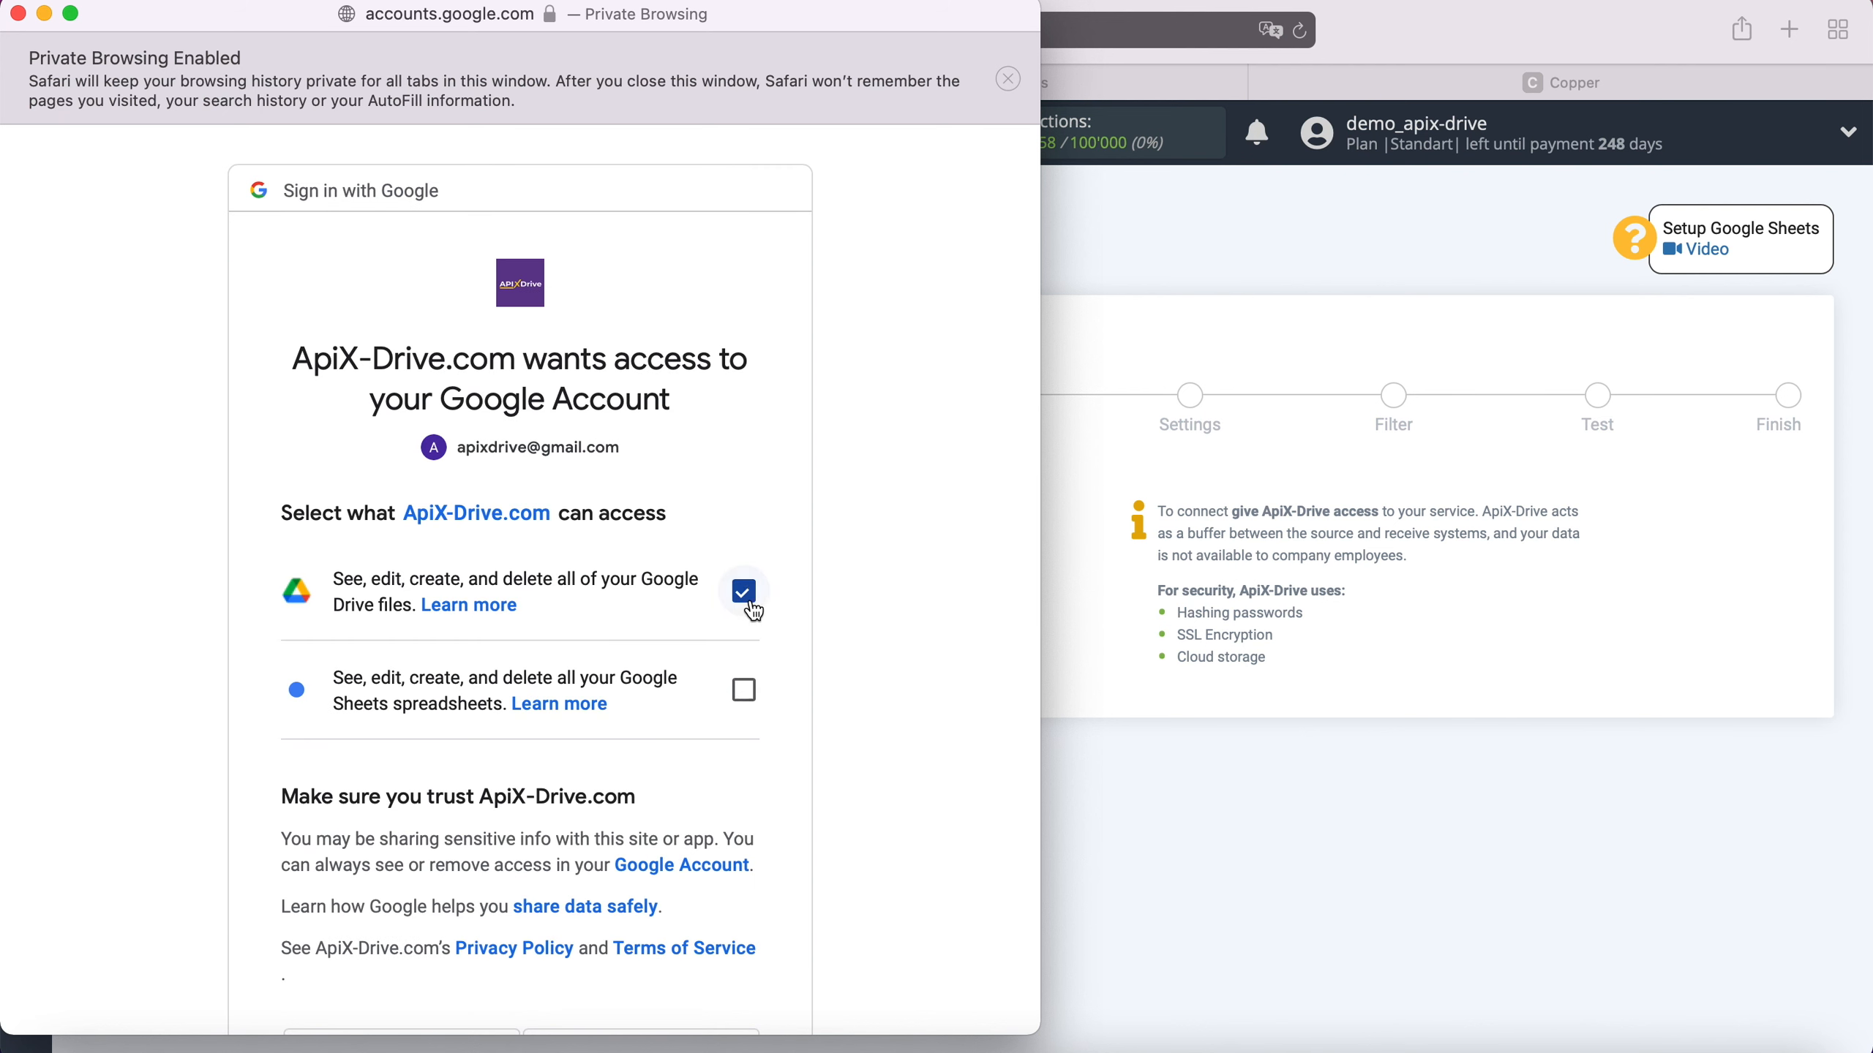
{"action": "left_click", "coordinate": [747, 694]}
{"action": "scroll", "coordinate": [846, 657], "scroll_direction": "down", "scroll_amount": 5}
{"action": "left_click", "coordinate": [729, 865]}
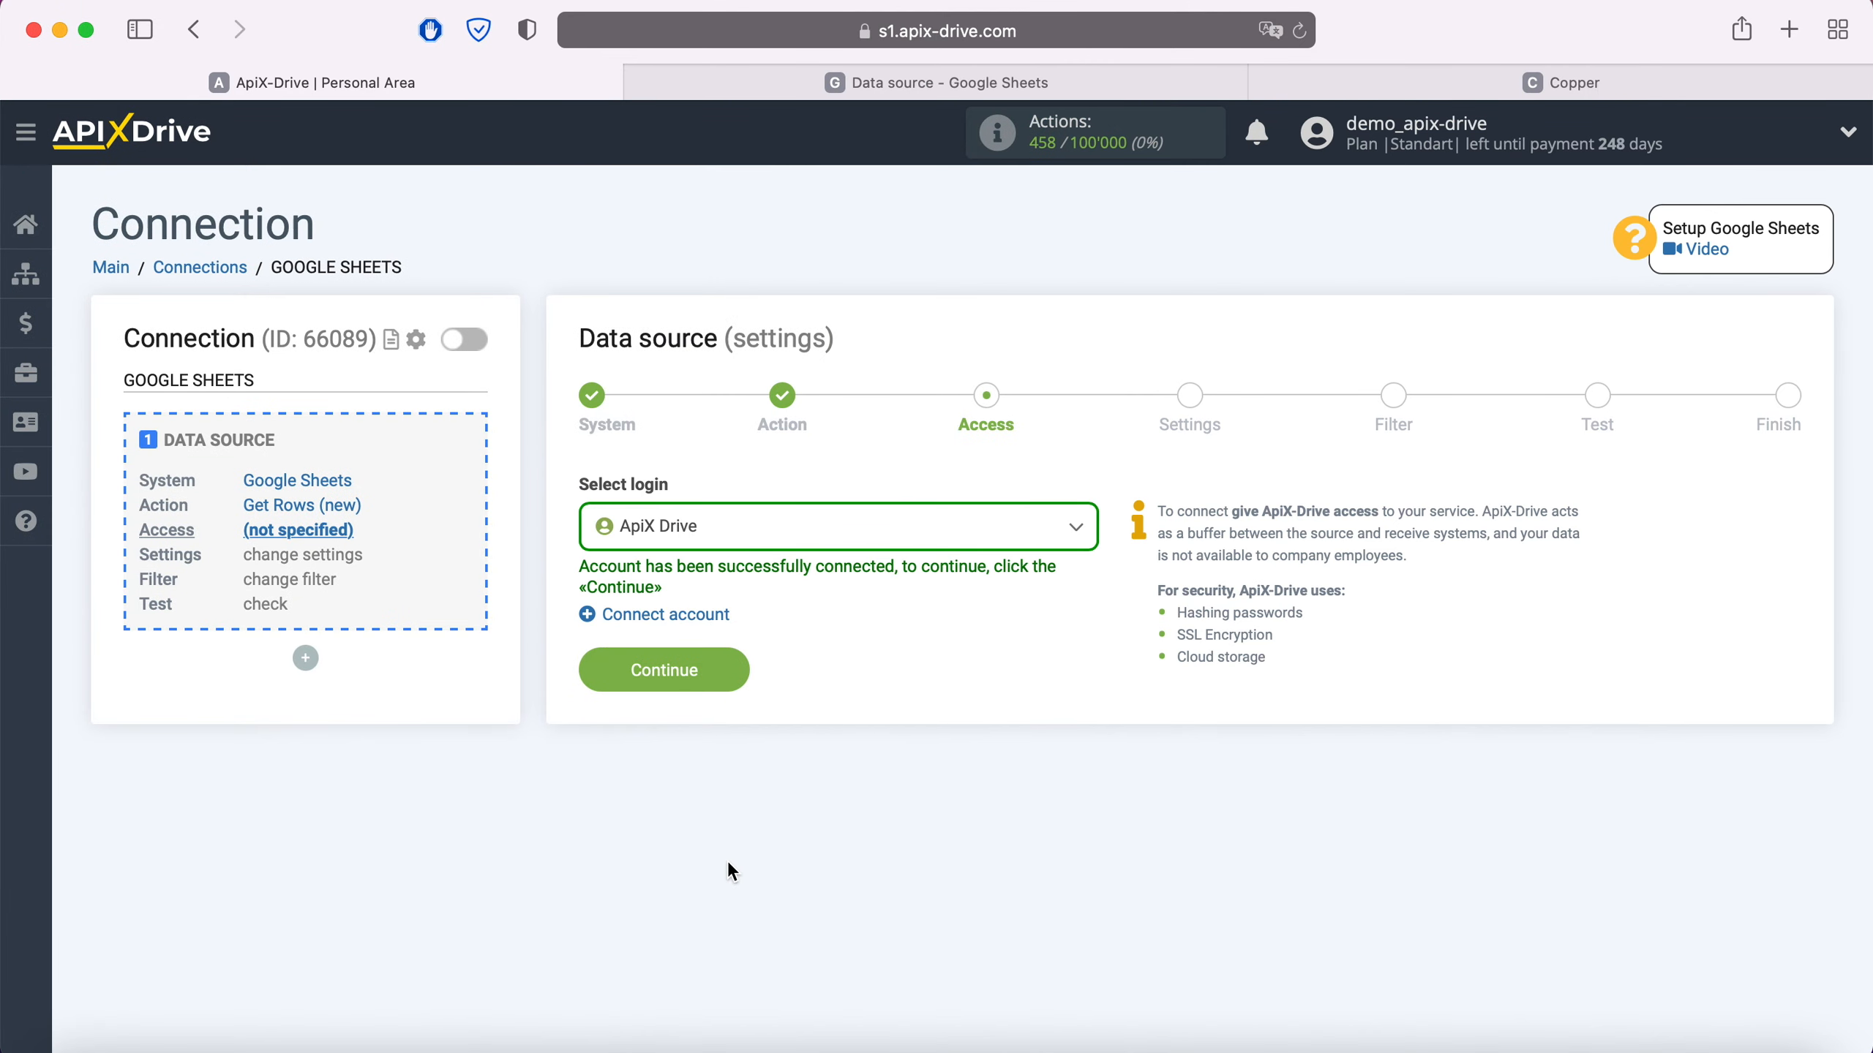
- Select the ApiX Drive login, then the Data source file and Data source sheet
{"action": "left_click", "coordinate": [820, 537]}
{"action": "left_click", "coordinate": [723, 693]}
{"action": "left_click", "coordinate": [730, 668]}
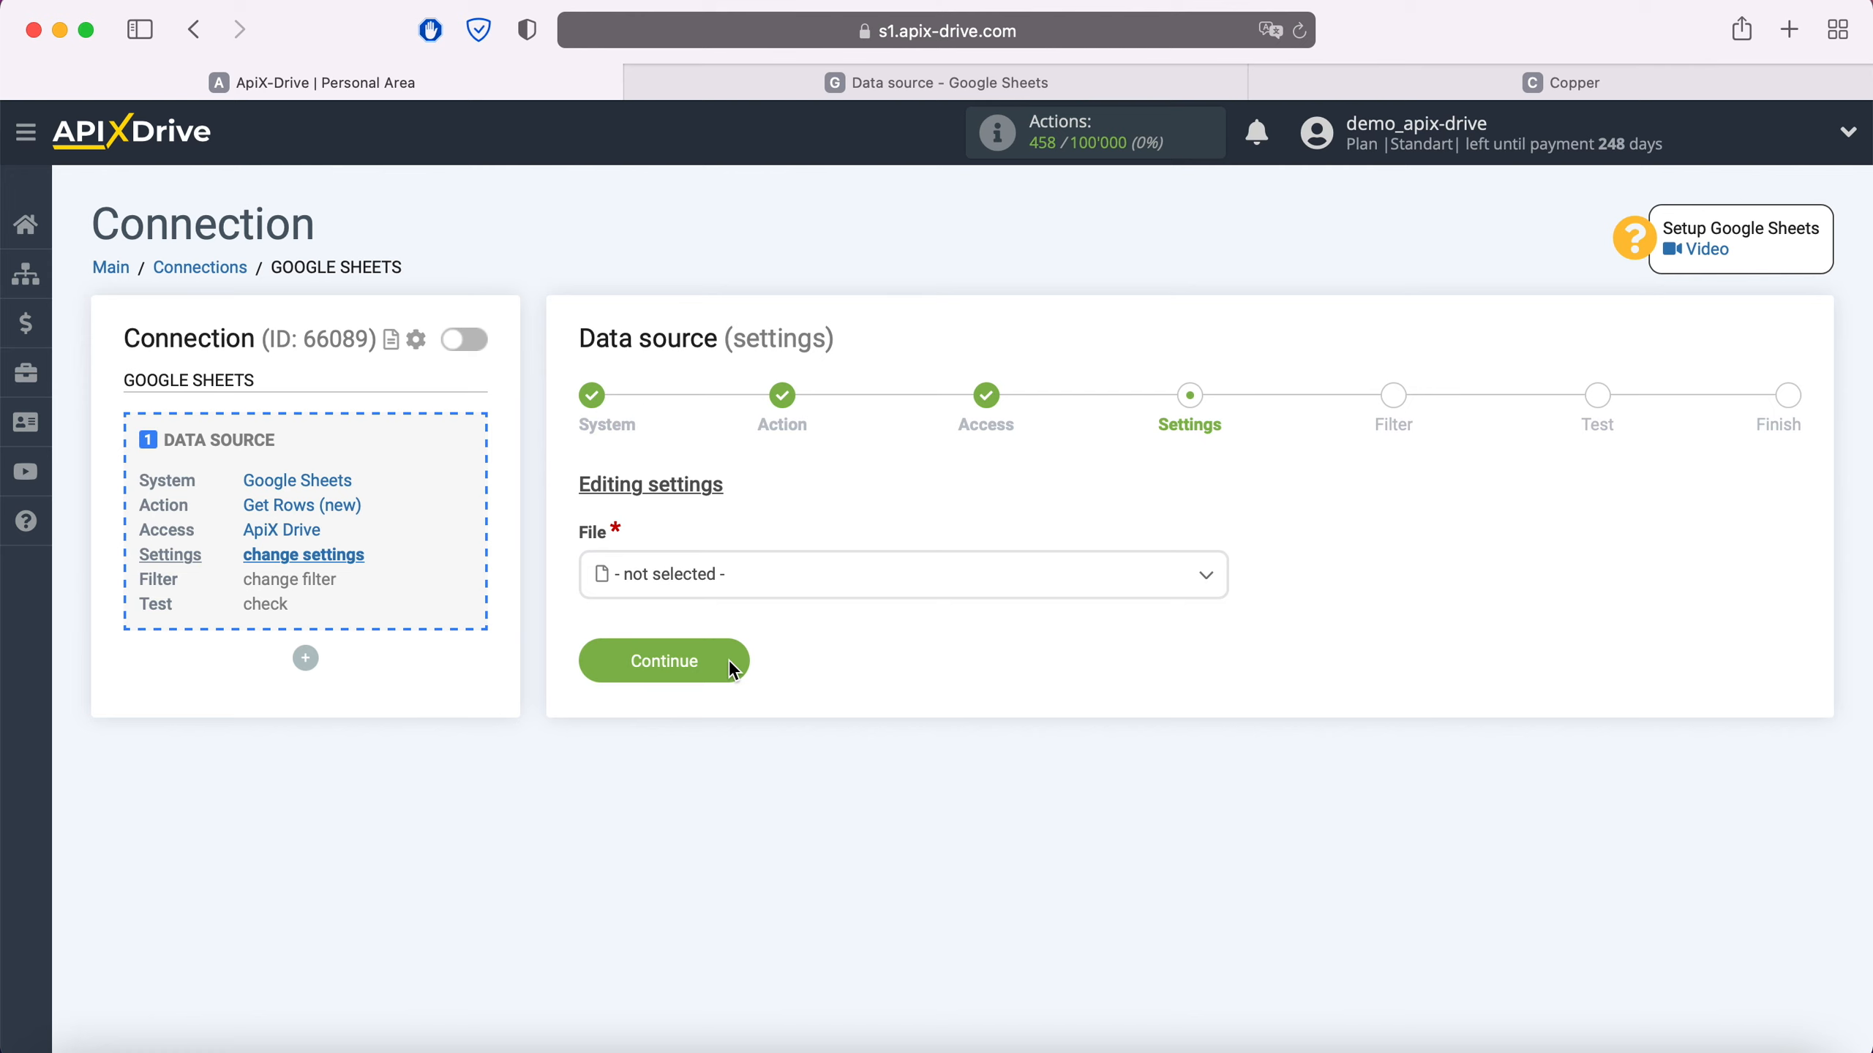
{"action": "left_click", "coordinate": [738, 583]}
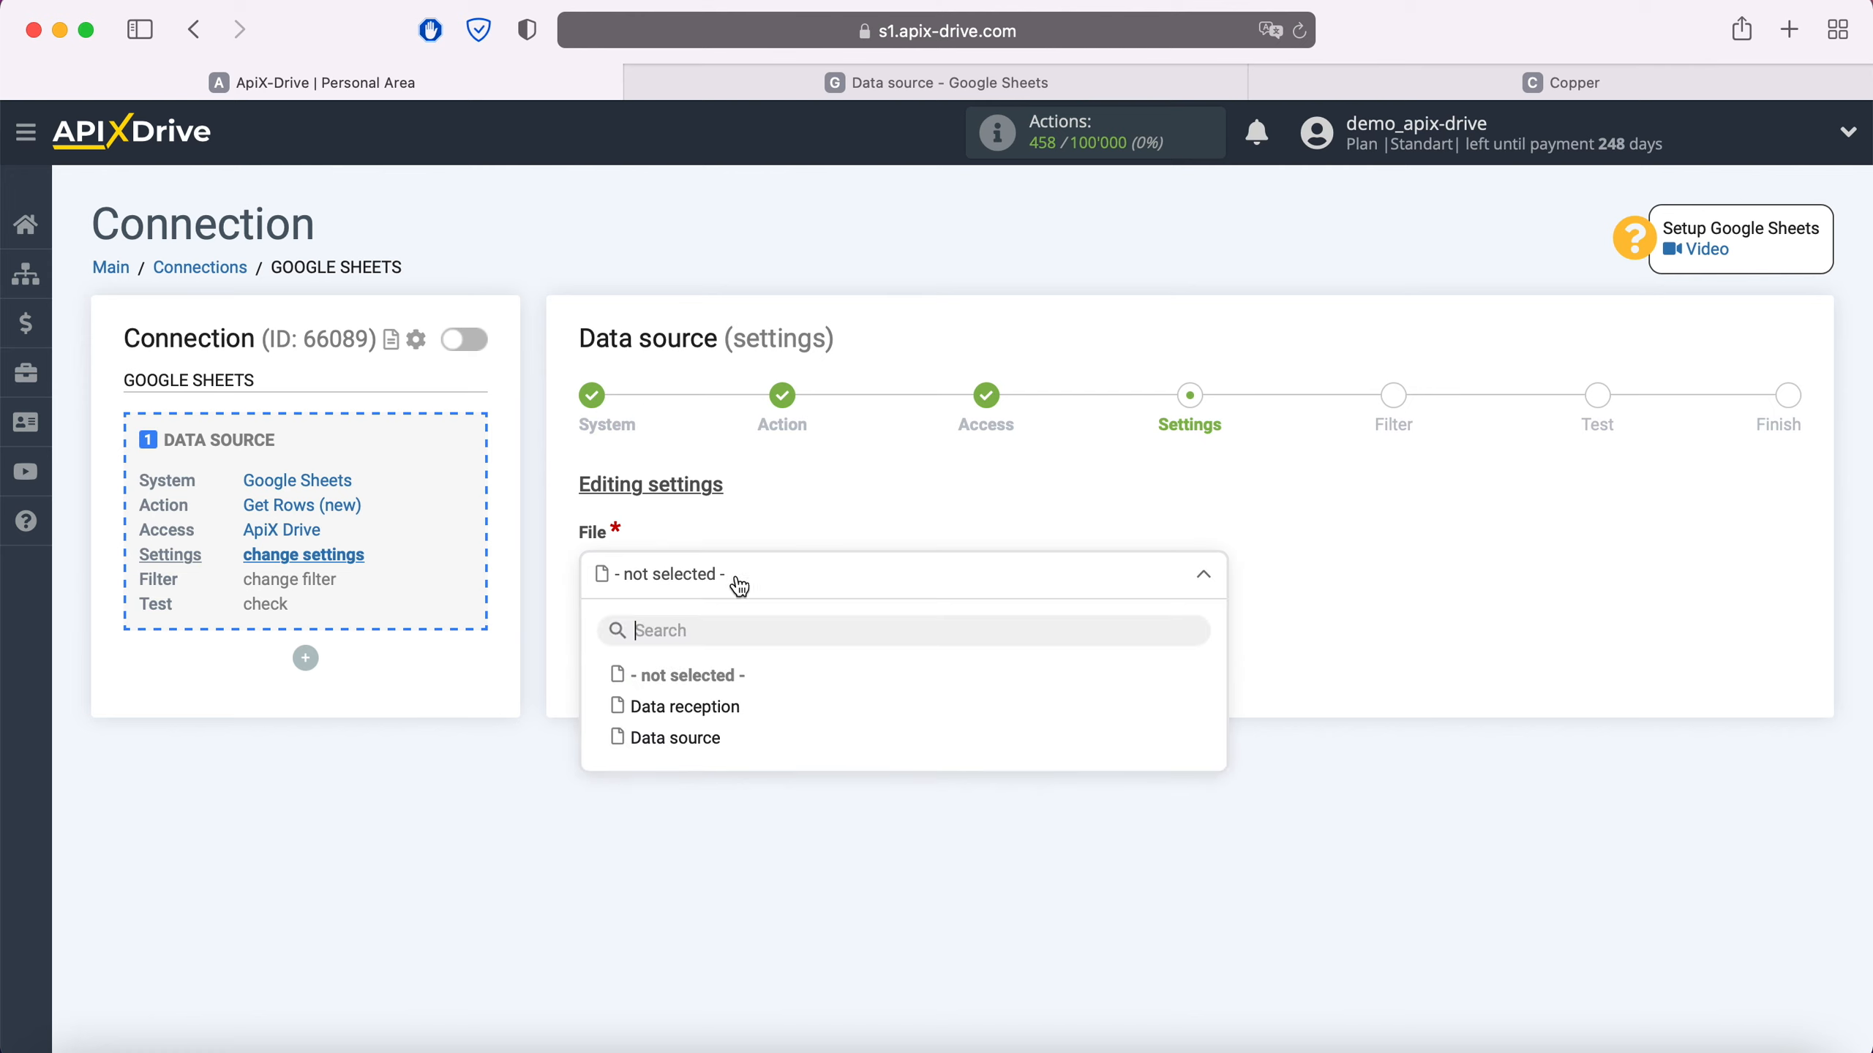
{"action": "left_click", "coordinate": [712, 739]}
{"action": "left_click", "coordinate": [701, 705]}
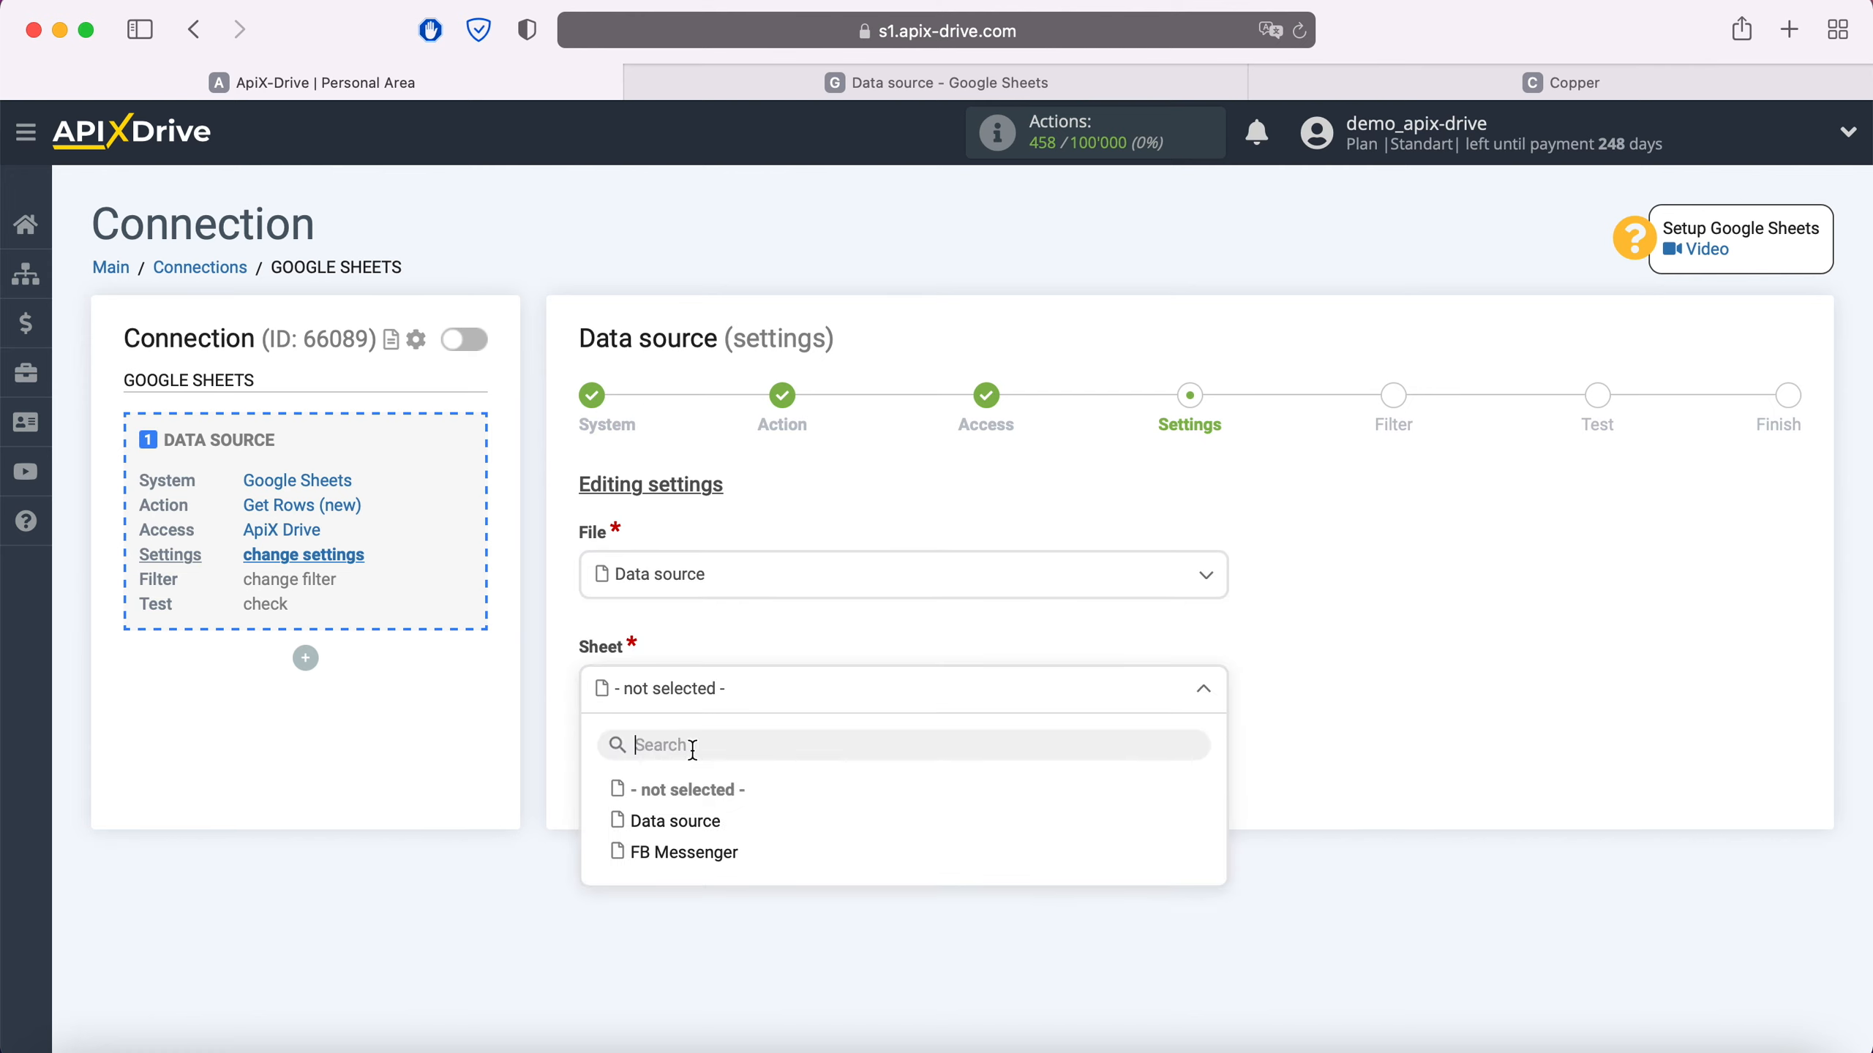
{"action": "left_click", "coordinate": [674, 821]}
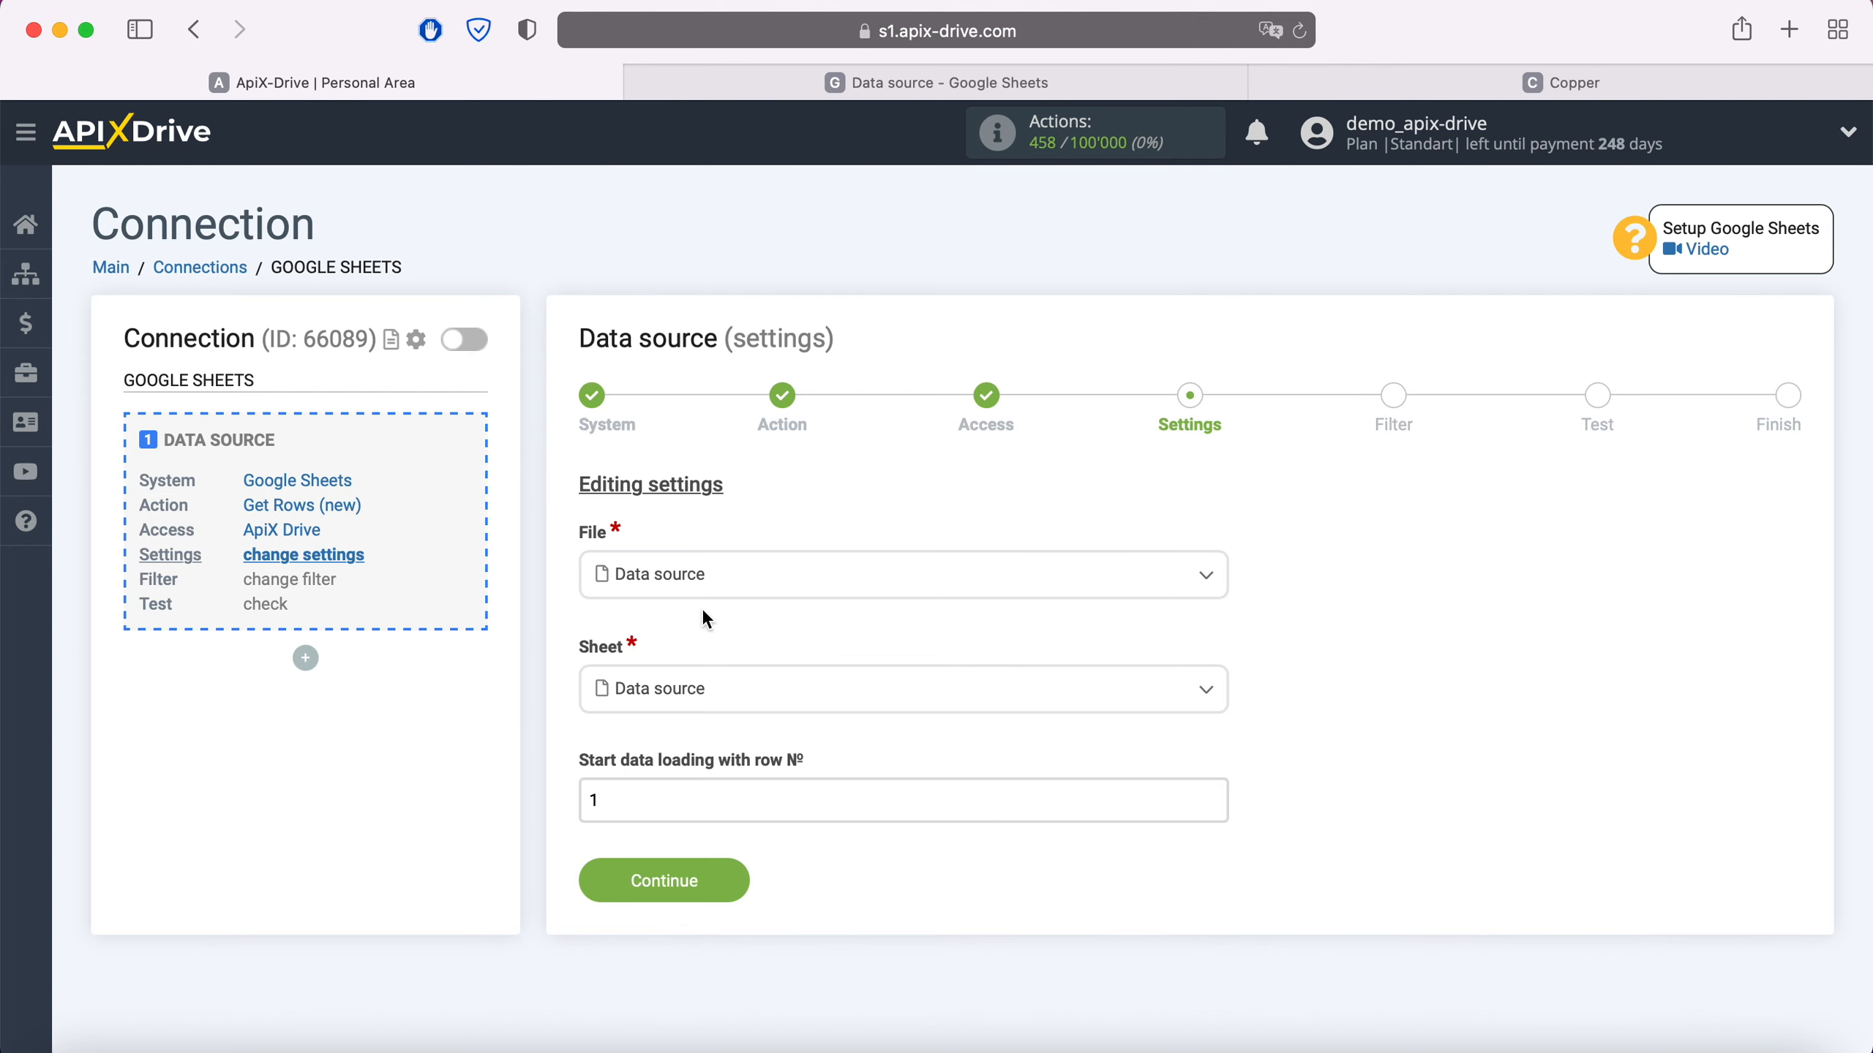
- Check the spreadsheet rows, then set the starting row to 2 and continue to Filter
{"action": "left_click", "coordinate": [860, 96]}
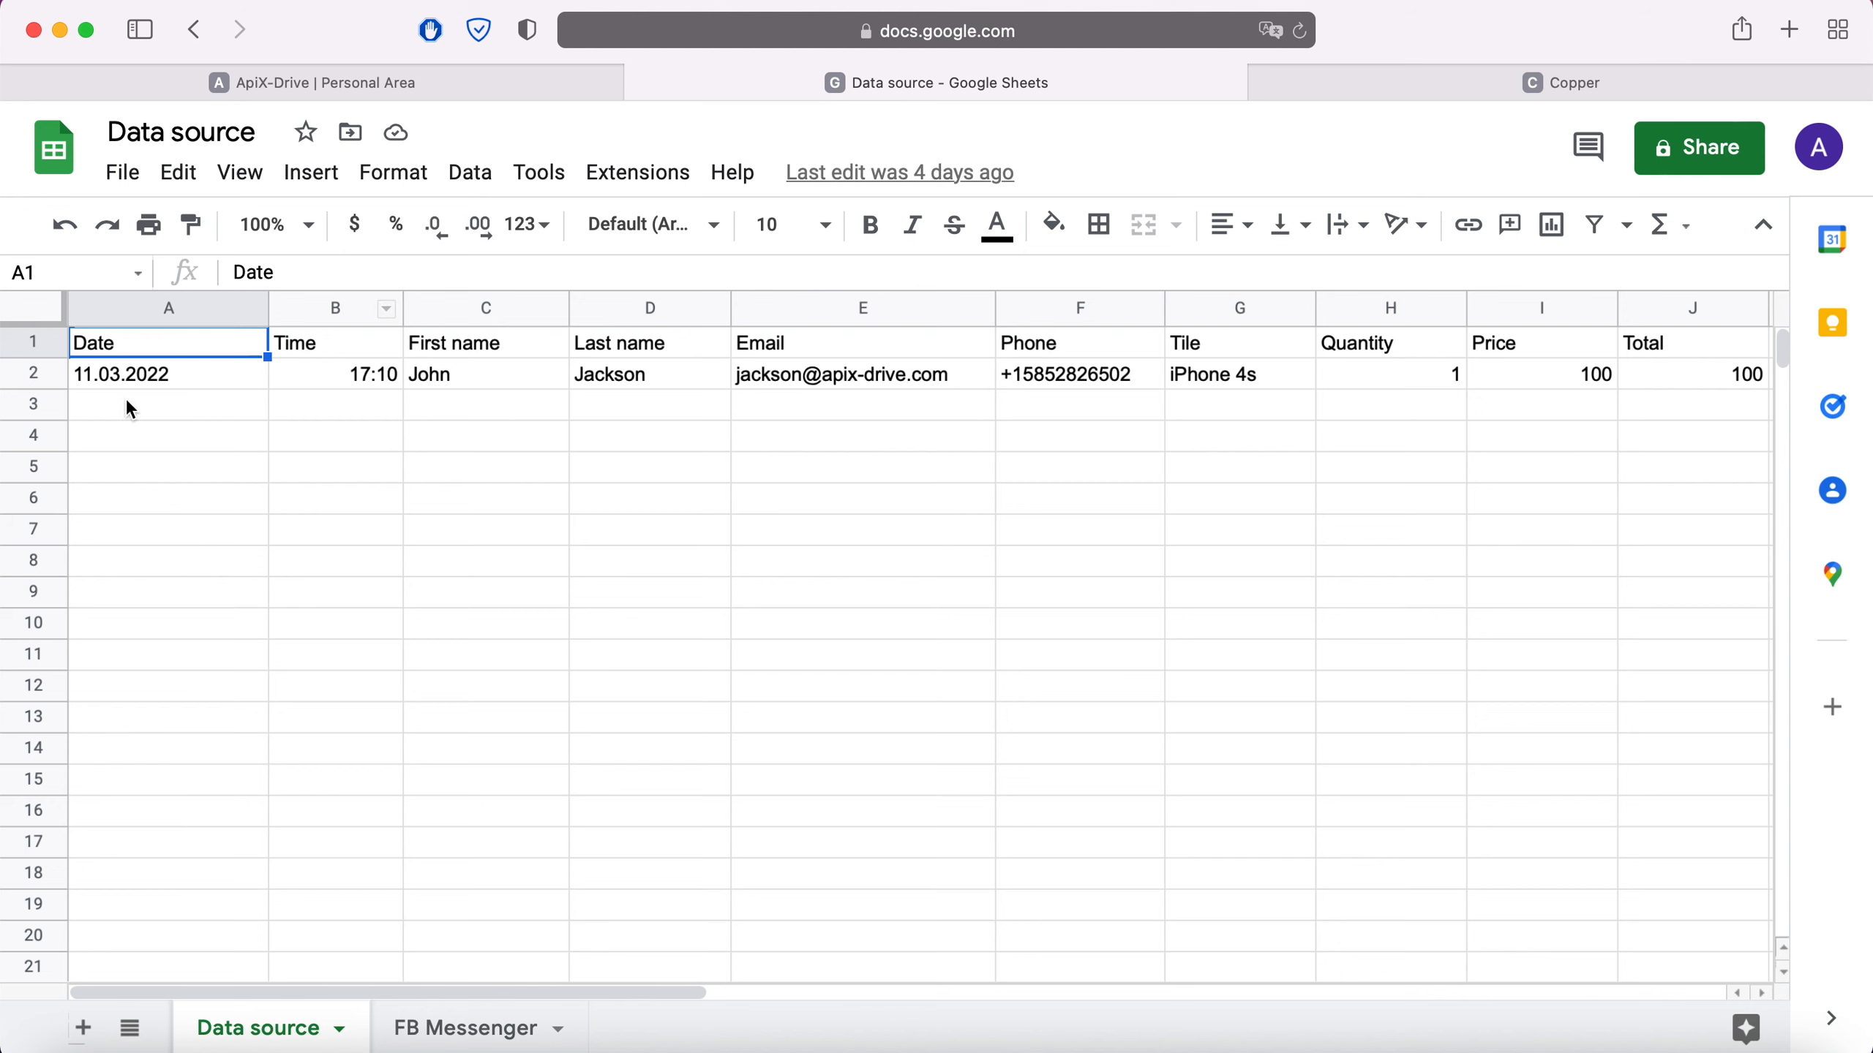
{"action": "left_click", "coordinate": [367, 83]}
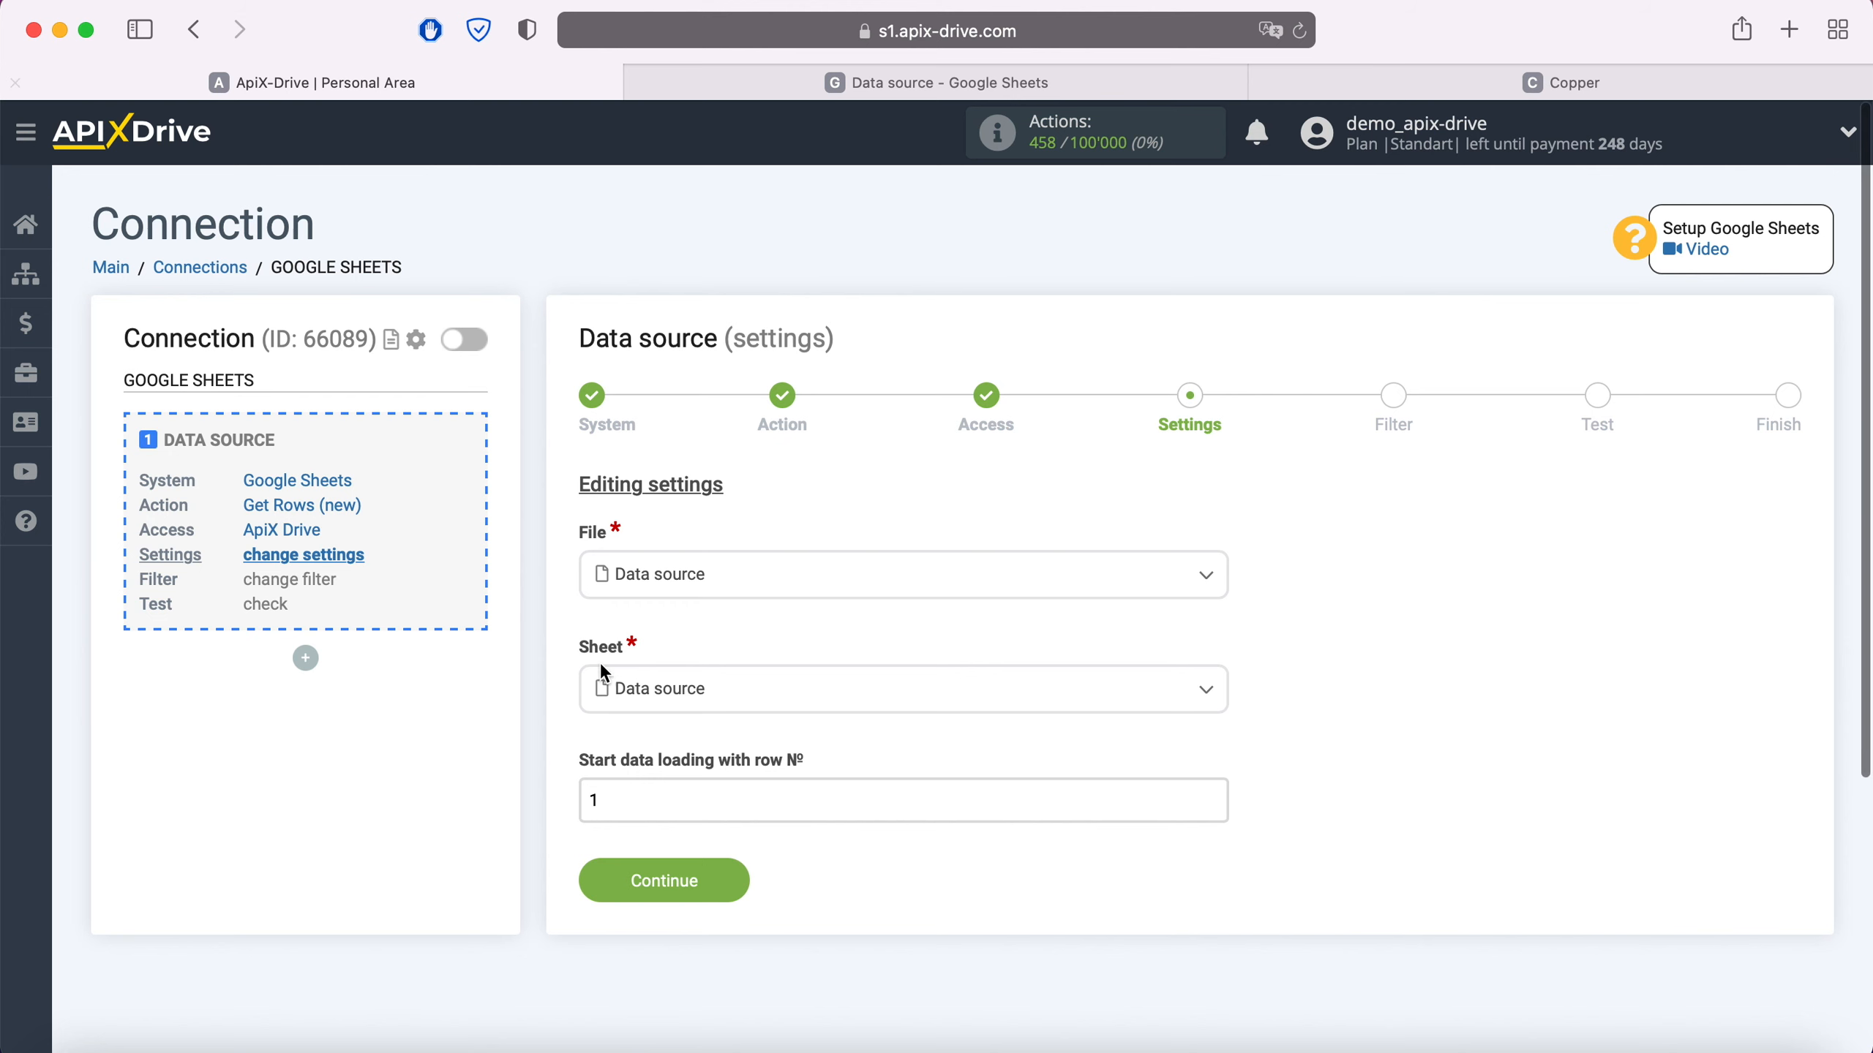
{"action": "left_click", "coordinate": [598, 800]}
{"action": "left_click_drag", "start_coordinate": [598, 800], "coordinate": [533, 794]}
{"action": "type", "text": "2"}
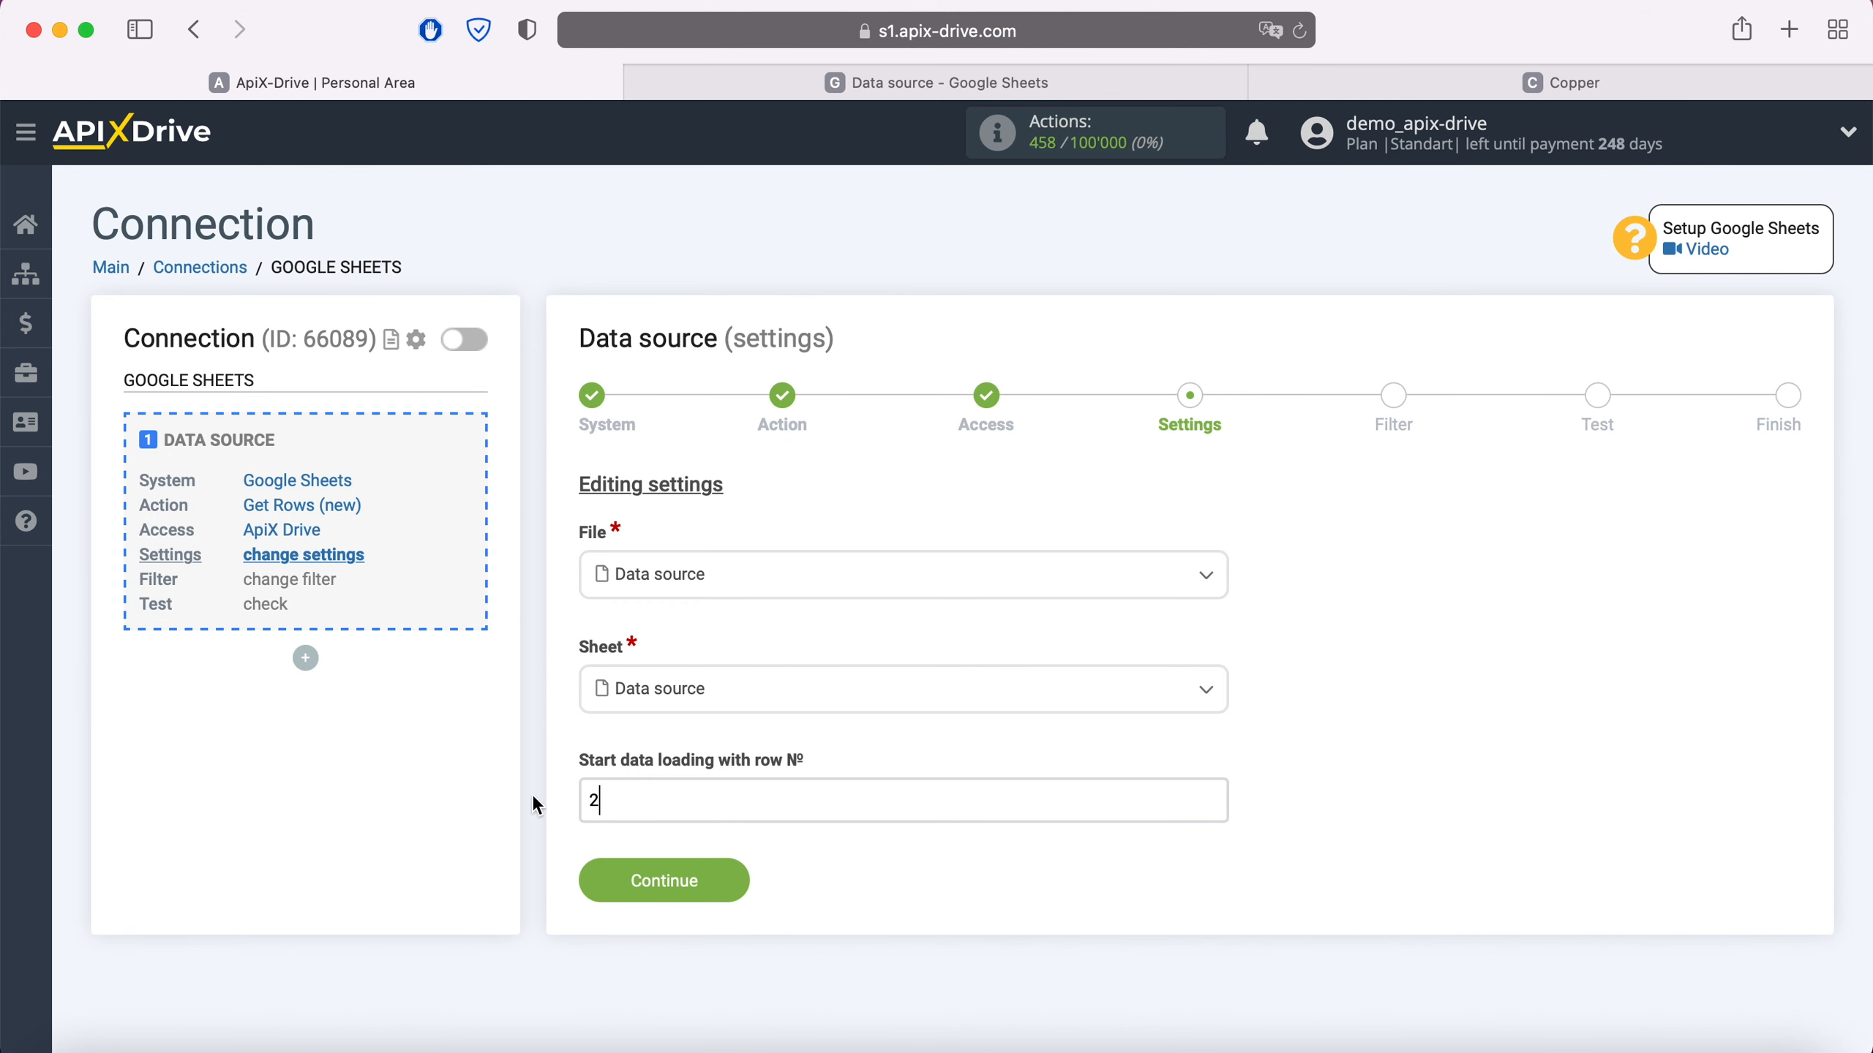
{"action": "left_click", "coordinate": [738, 881]}
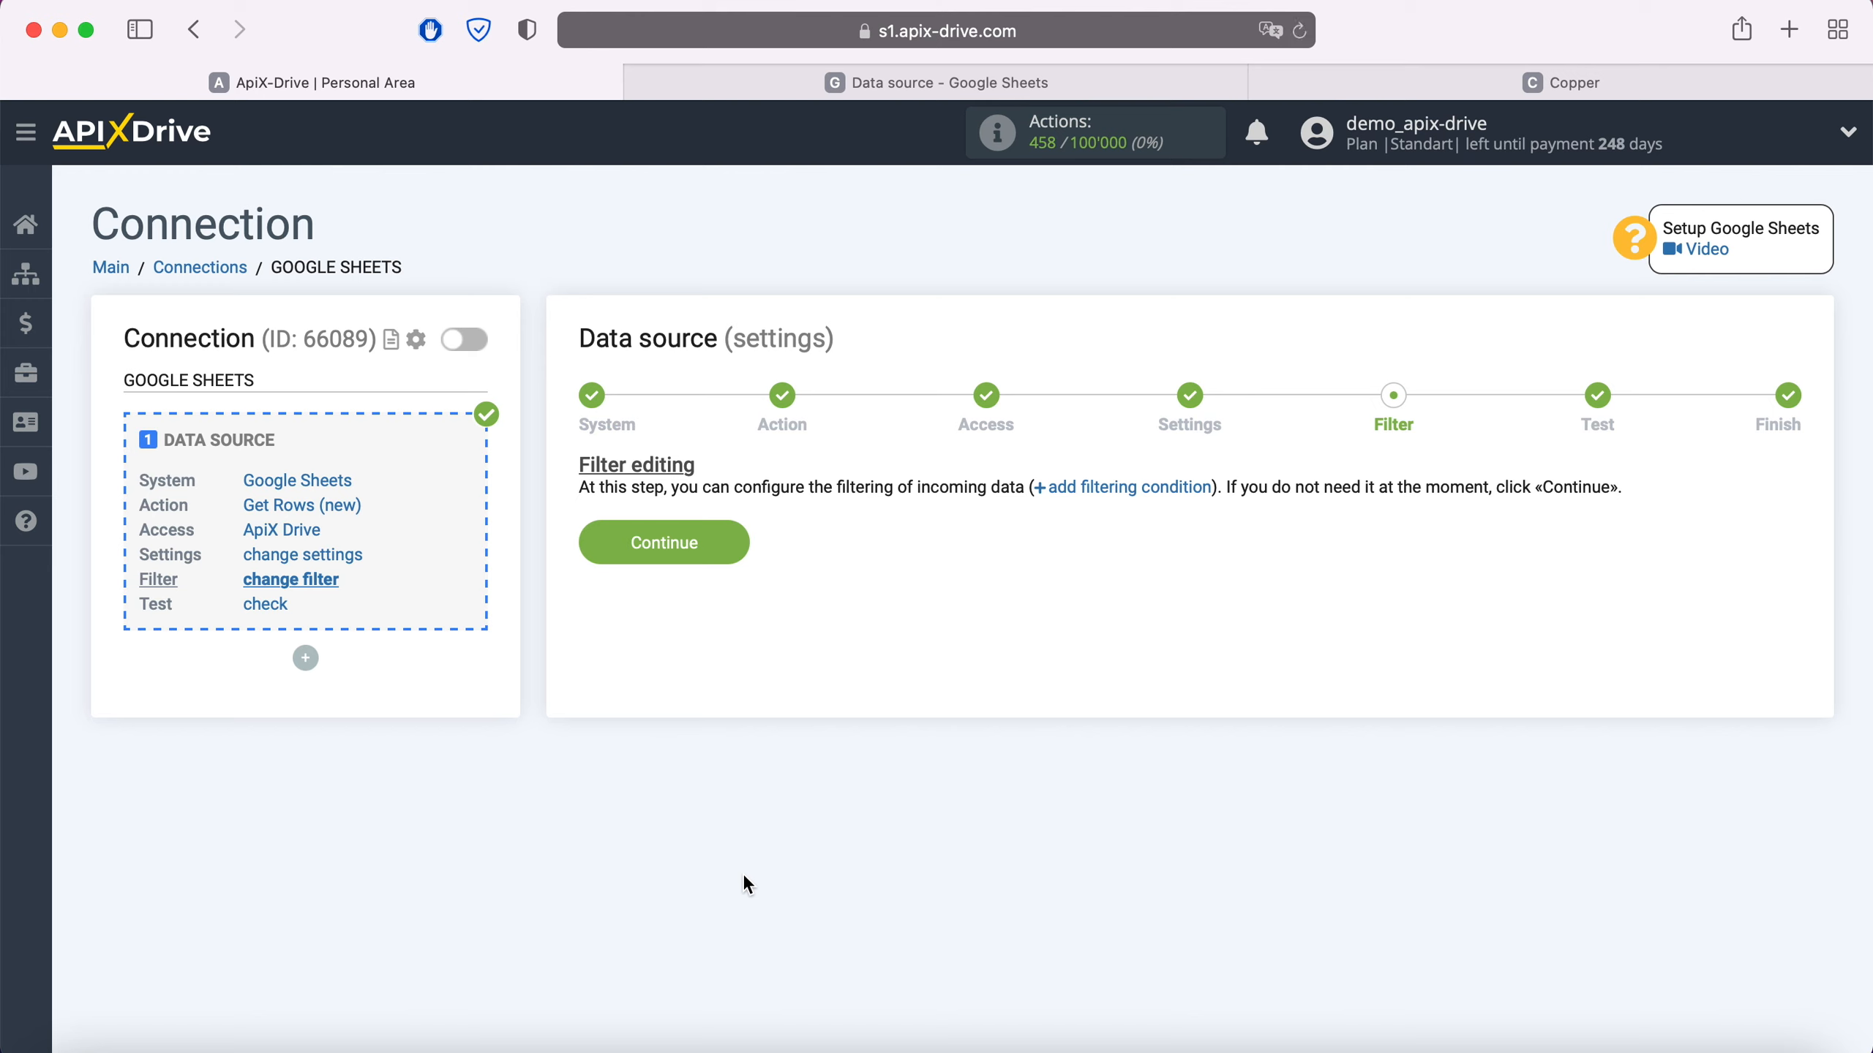
- Skip filtering, accept the sample row 2 test data, and start configuring data receiving
{"action": "left_click", "coordinate": [731, 544]}
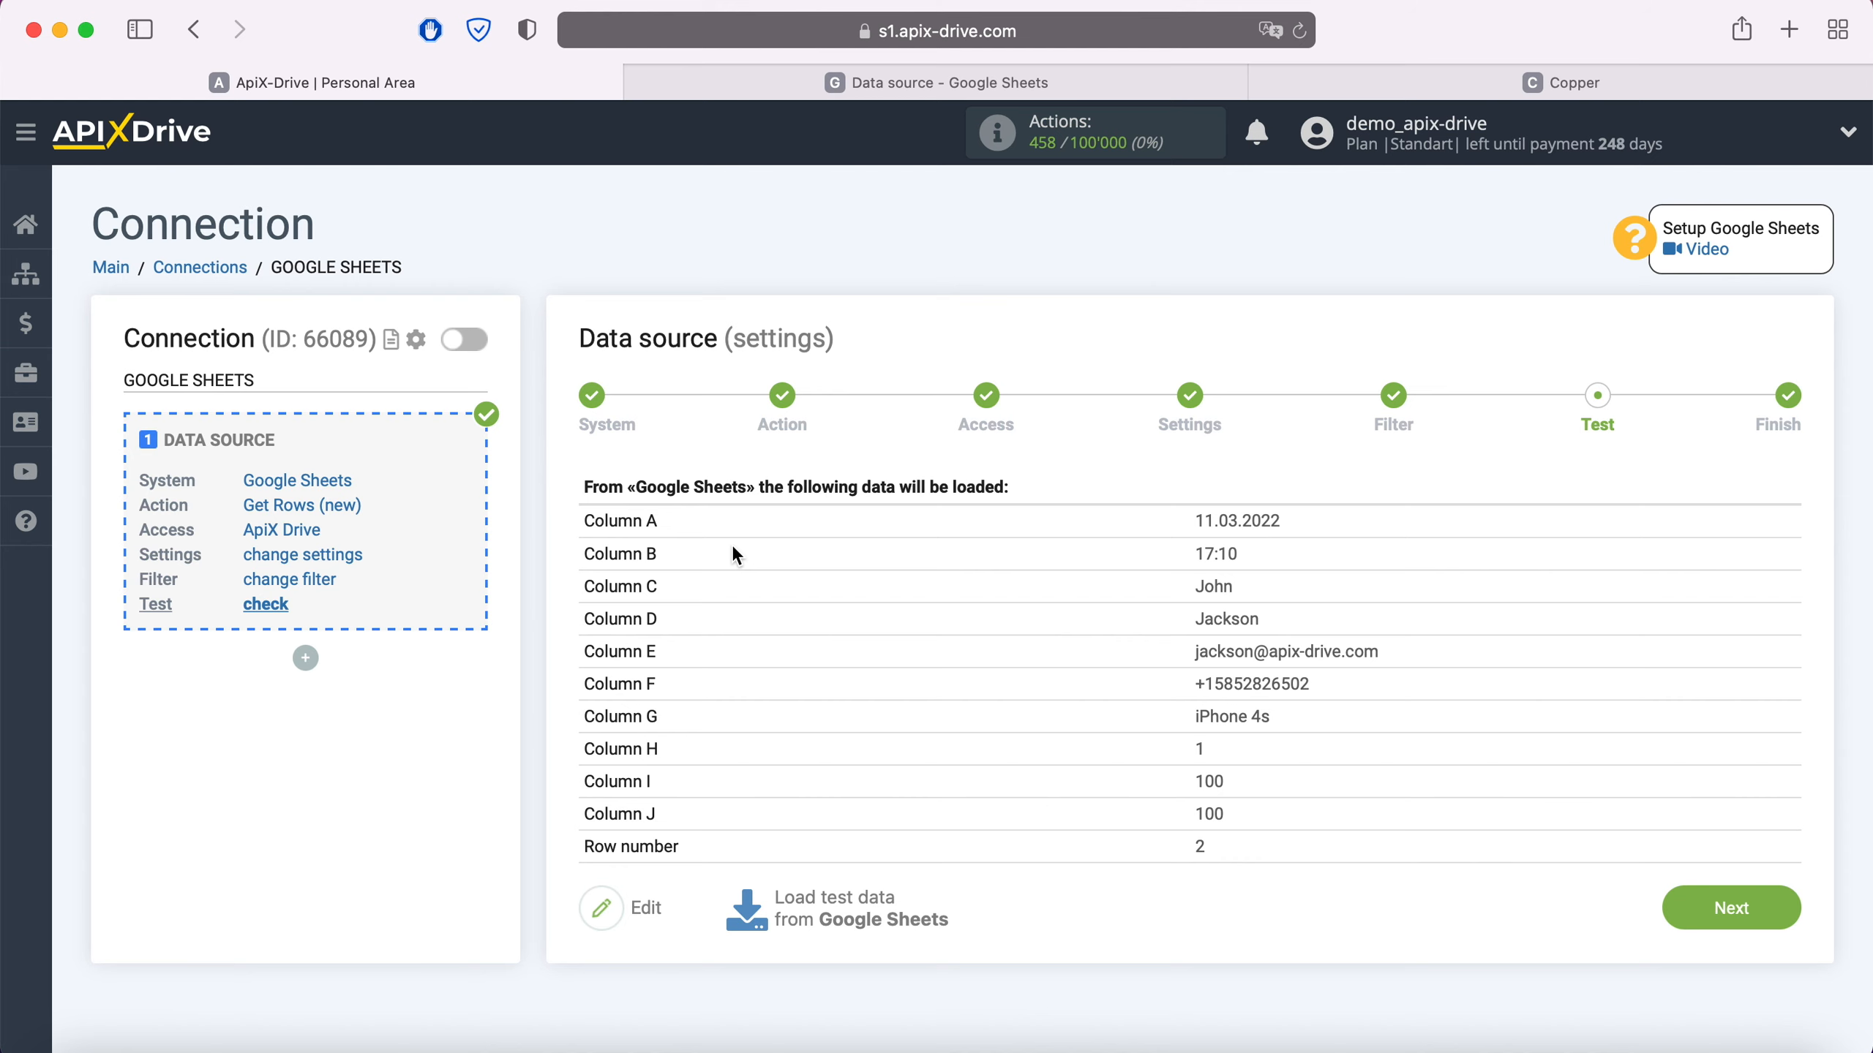
{"action": "left_click", "coordinate": [1781, 915]}
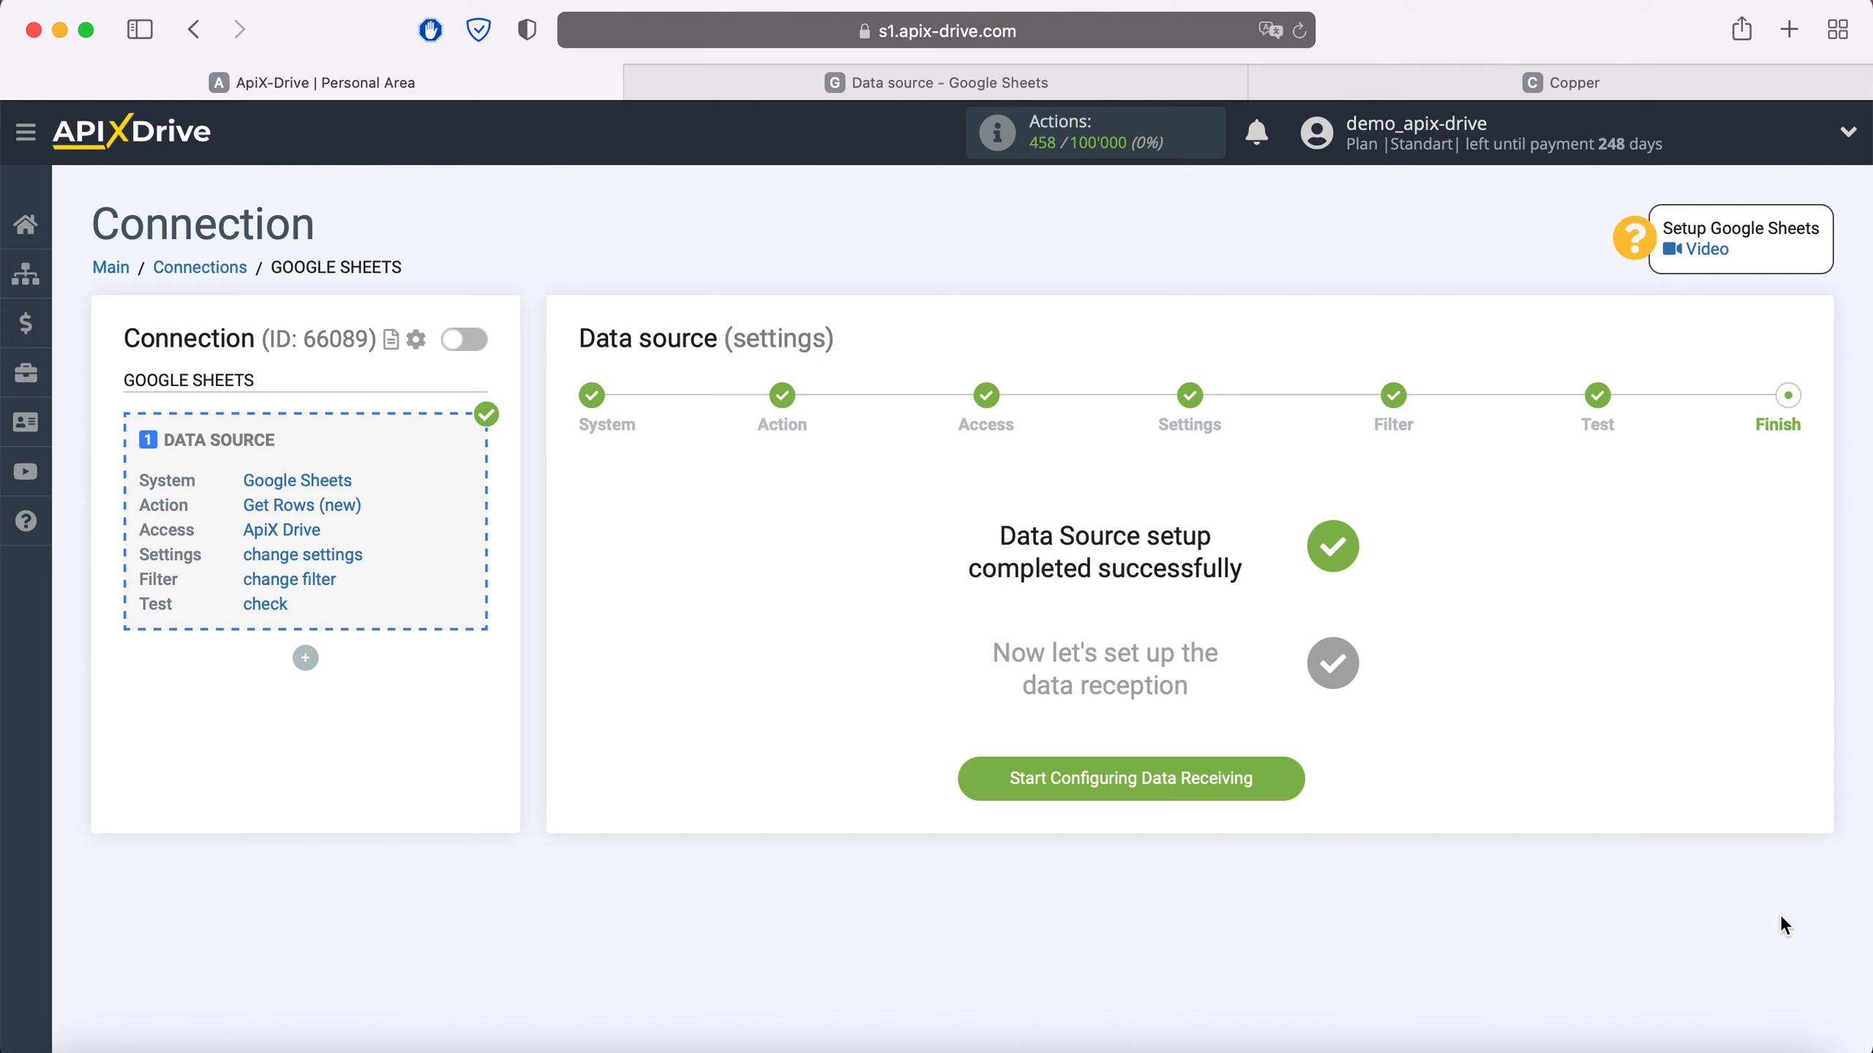
{"action": "left_click", "coordinate": [1281, 778]}
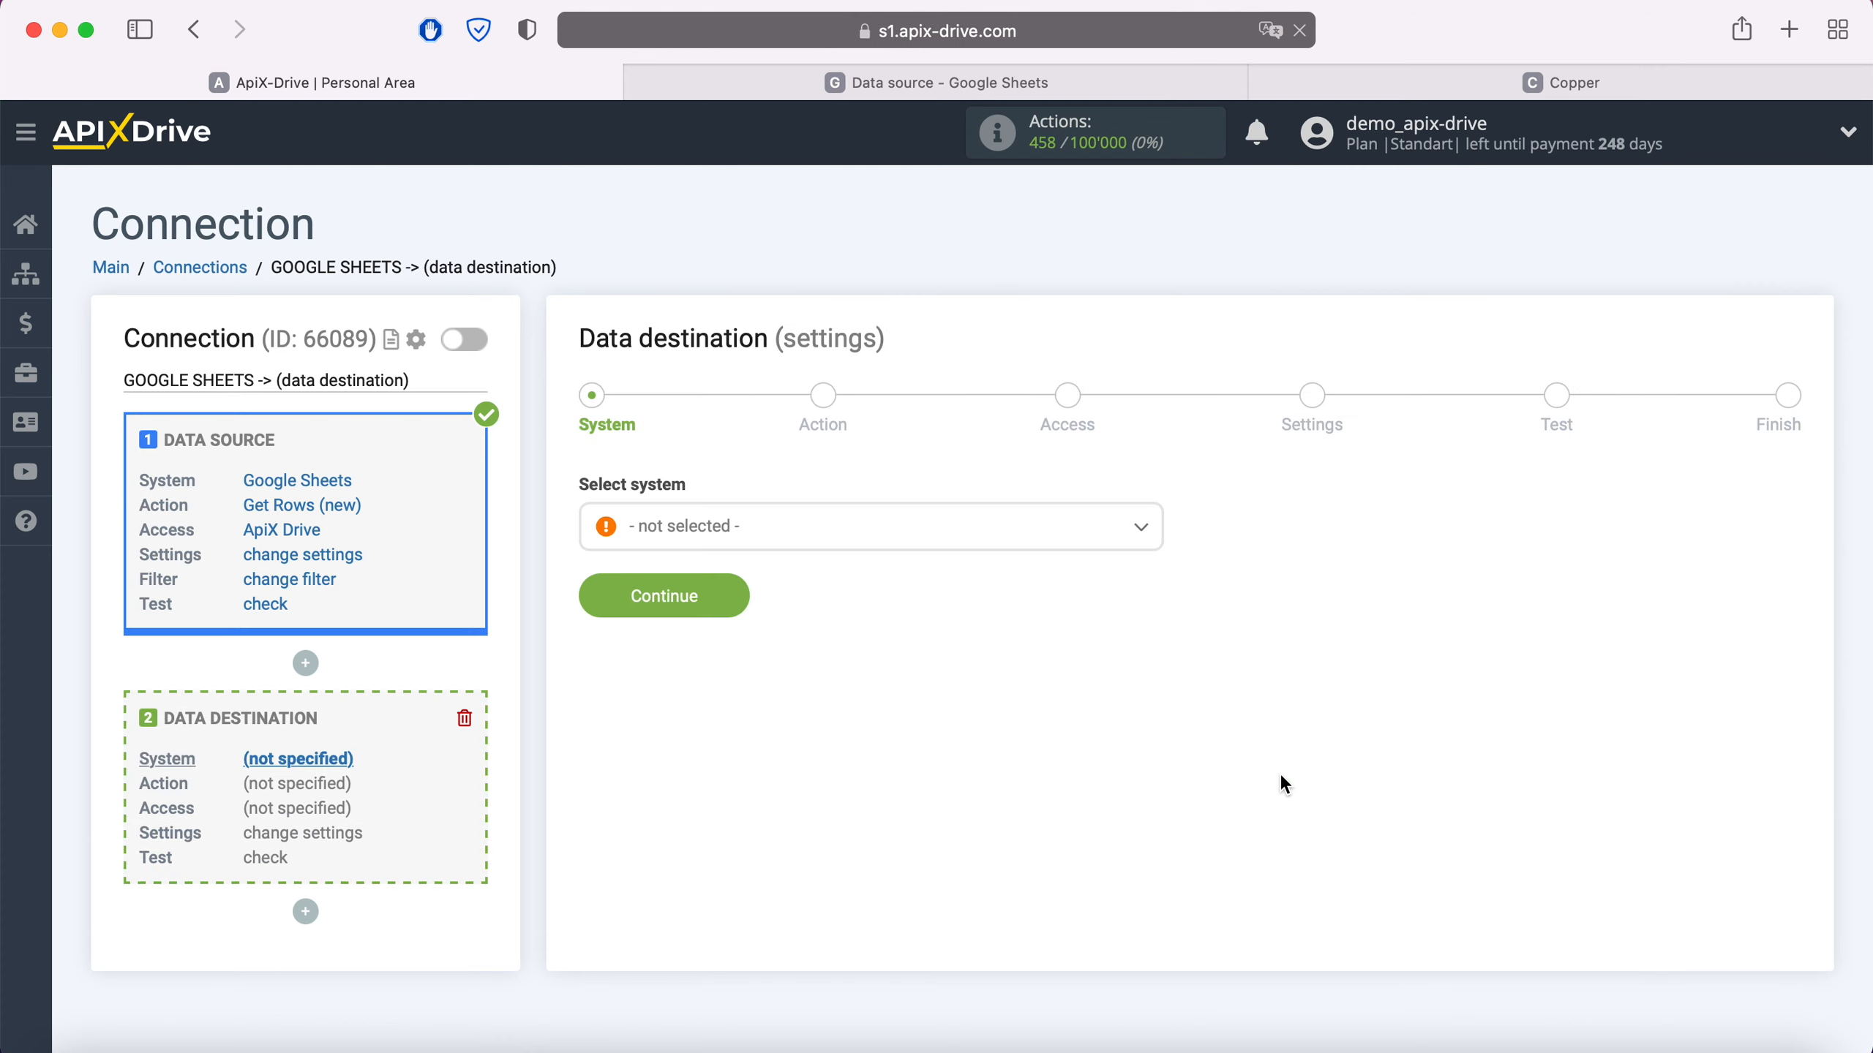
- Choose Copper as the data destination system
{"action": "left_click", "coordinate": [912, 541]}
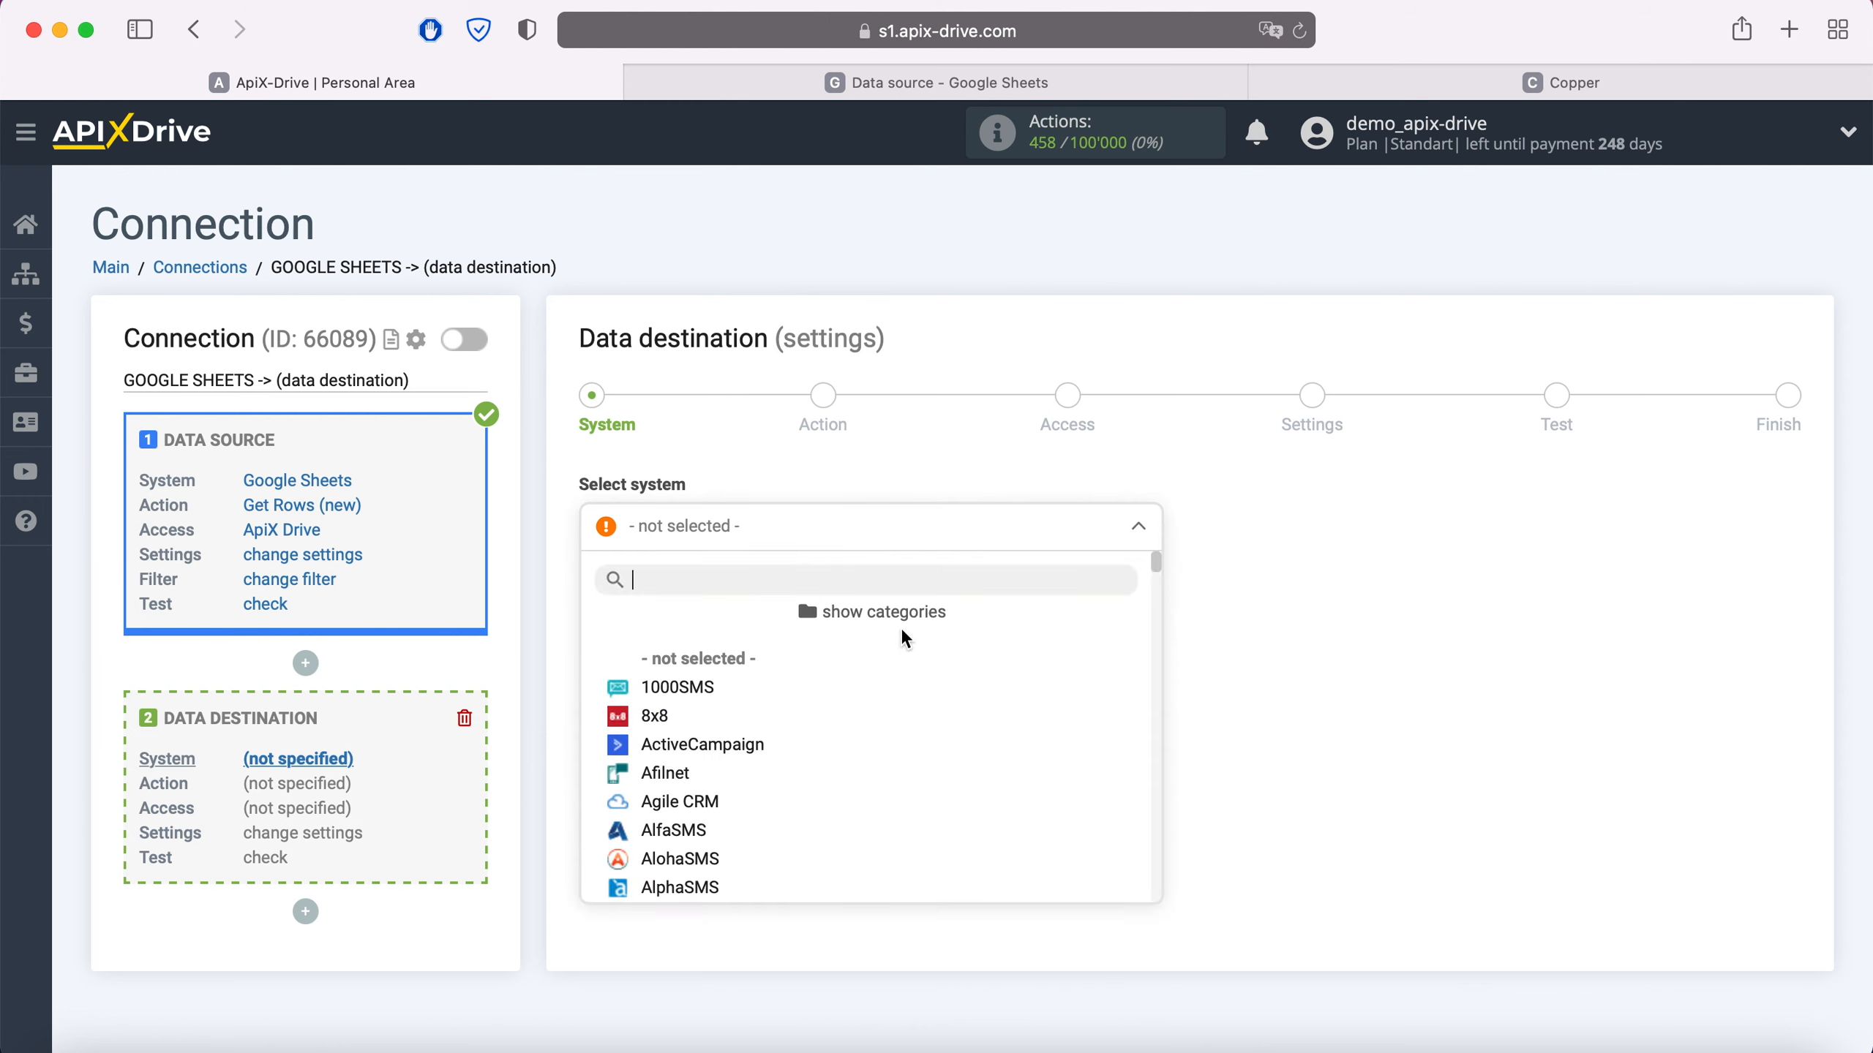
{"action": "scroll", "coordinate": [902, 782], "scroll_direction": "down", "scroll_amount": 10}
{"action": "scroll", "coordinate": [900, 784], "scroll_direction": "down", "scroll_amount": 3}
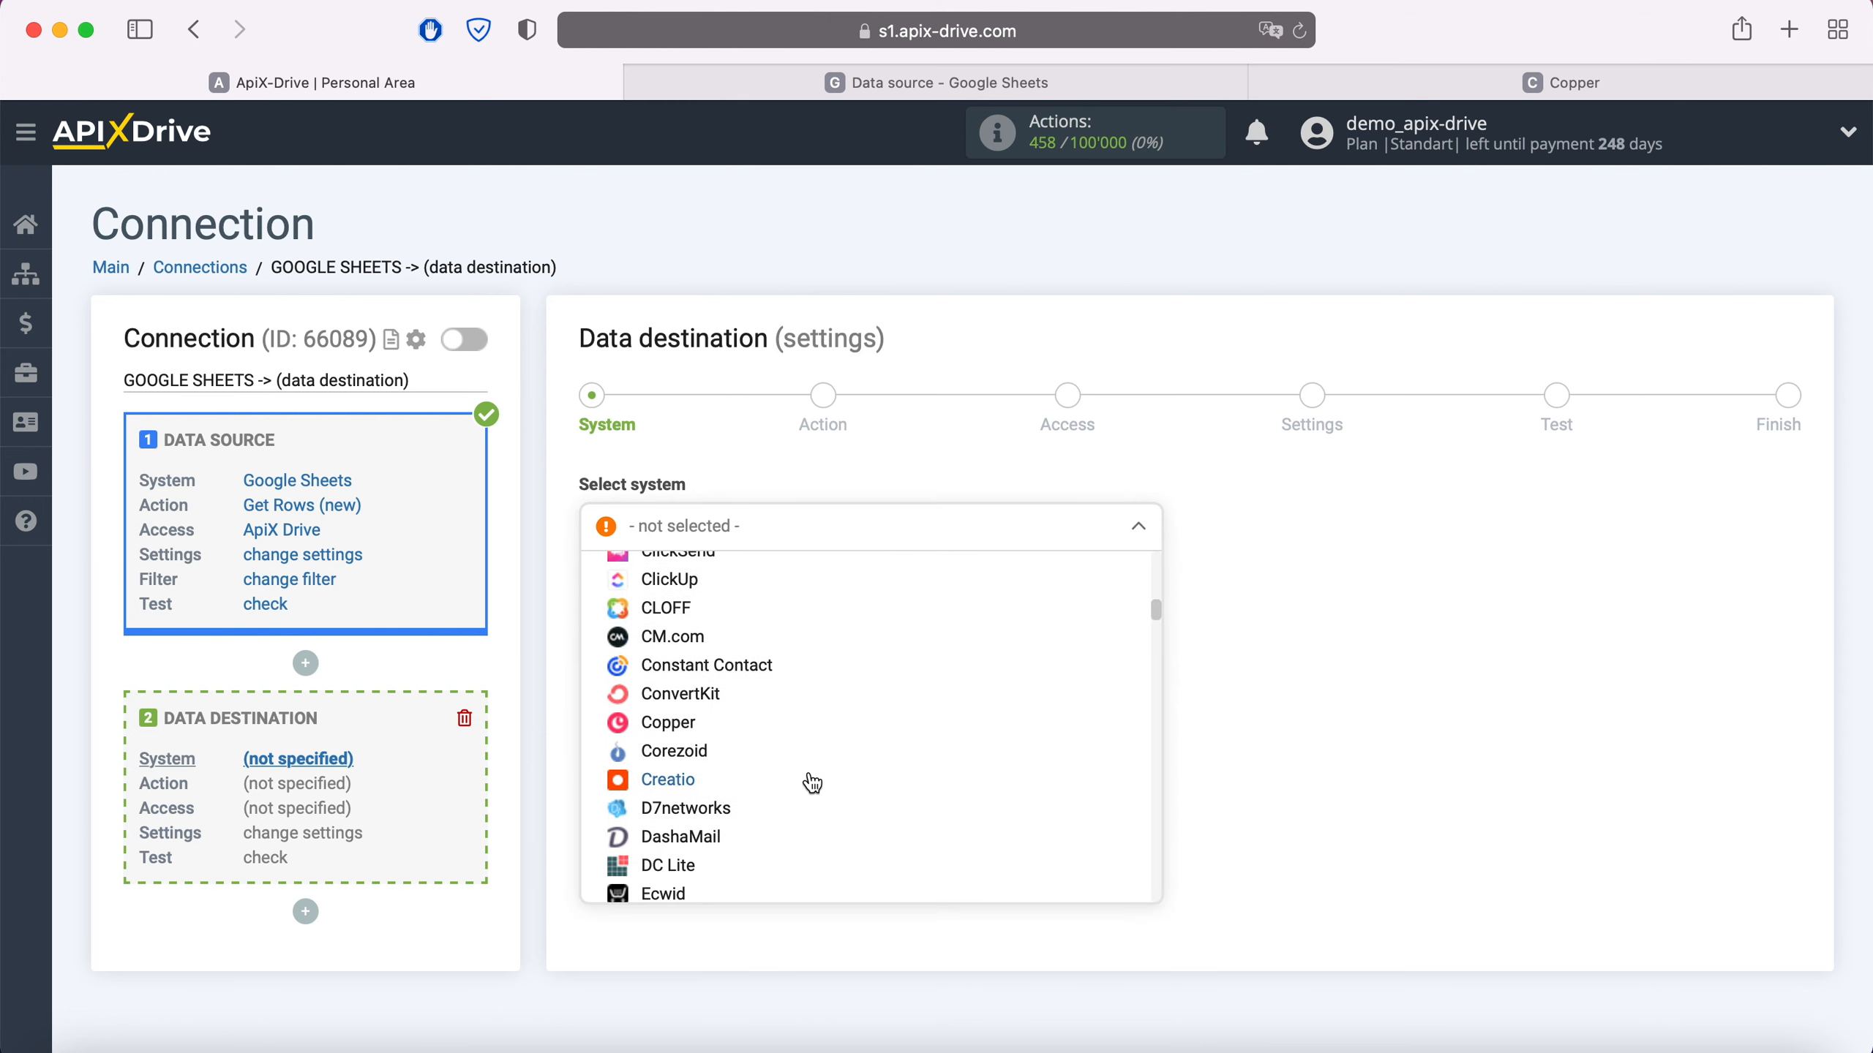
{"action": "left_click", "coordinate": [667, 714]}
{"action": "left_click", "coordinate": [730, 599]}
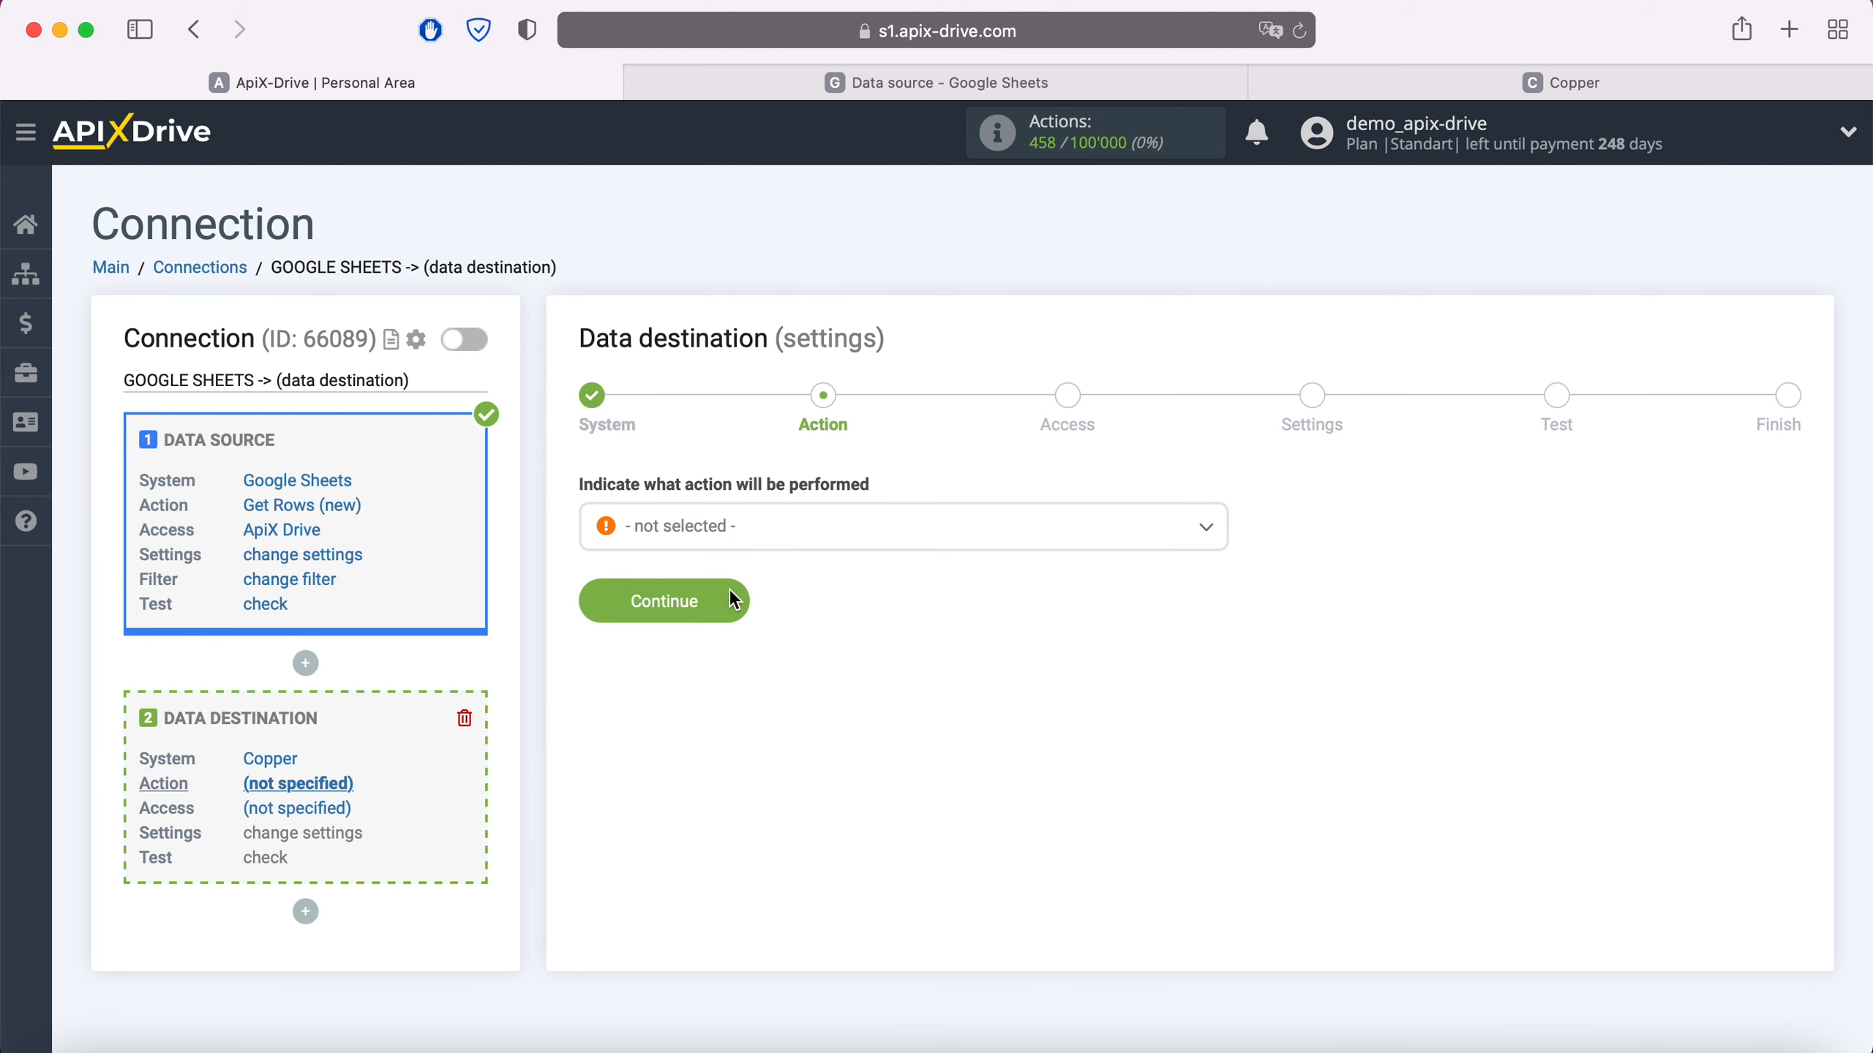
- Set the Copper action to Create Contacts and start connecting a Copper account
{"action": "left_click", "coordinate": [770, 539]}
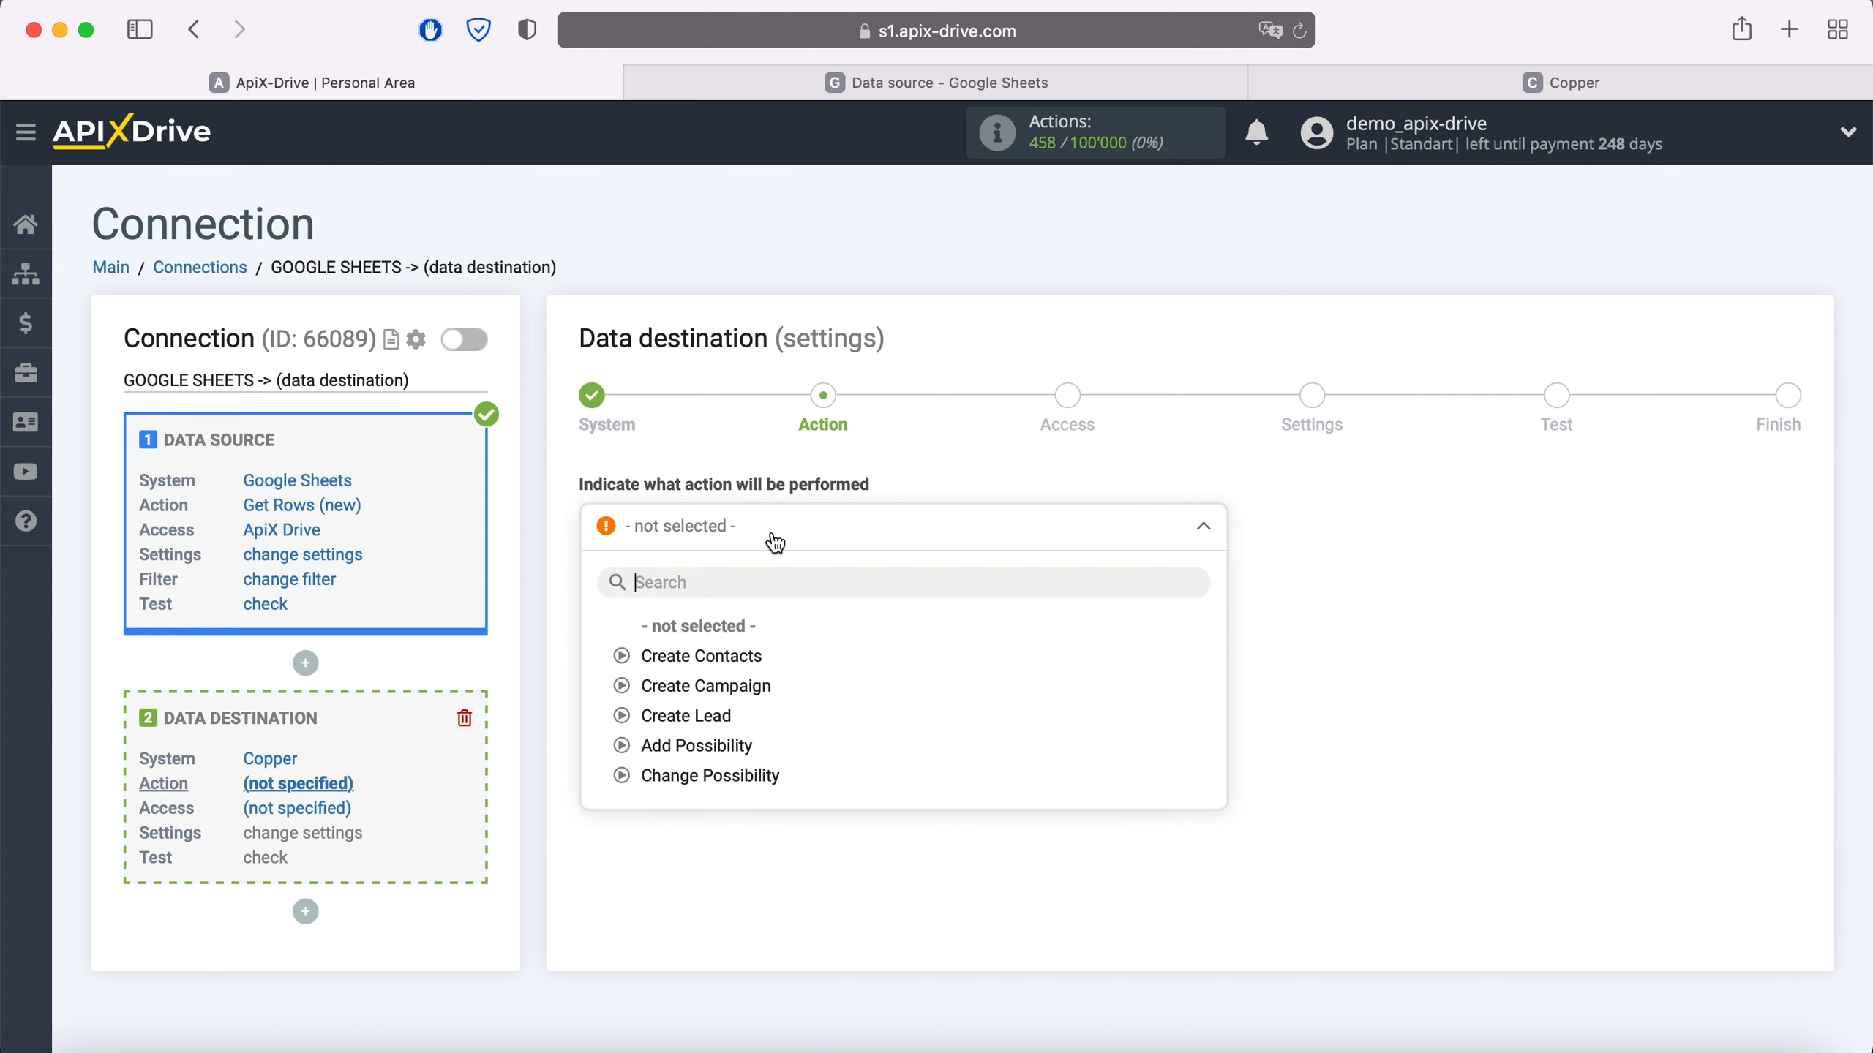
{"action": "left_click", "coordinate": [730, 655]}
{"action": "left_click", "coordinate": [732, 611]}
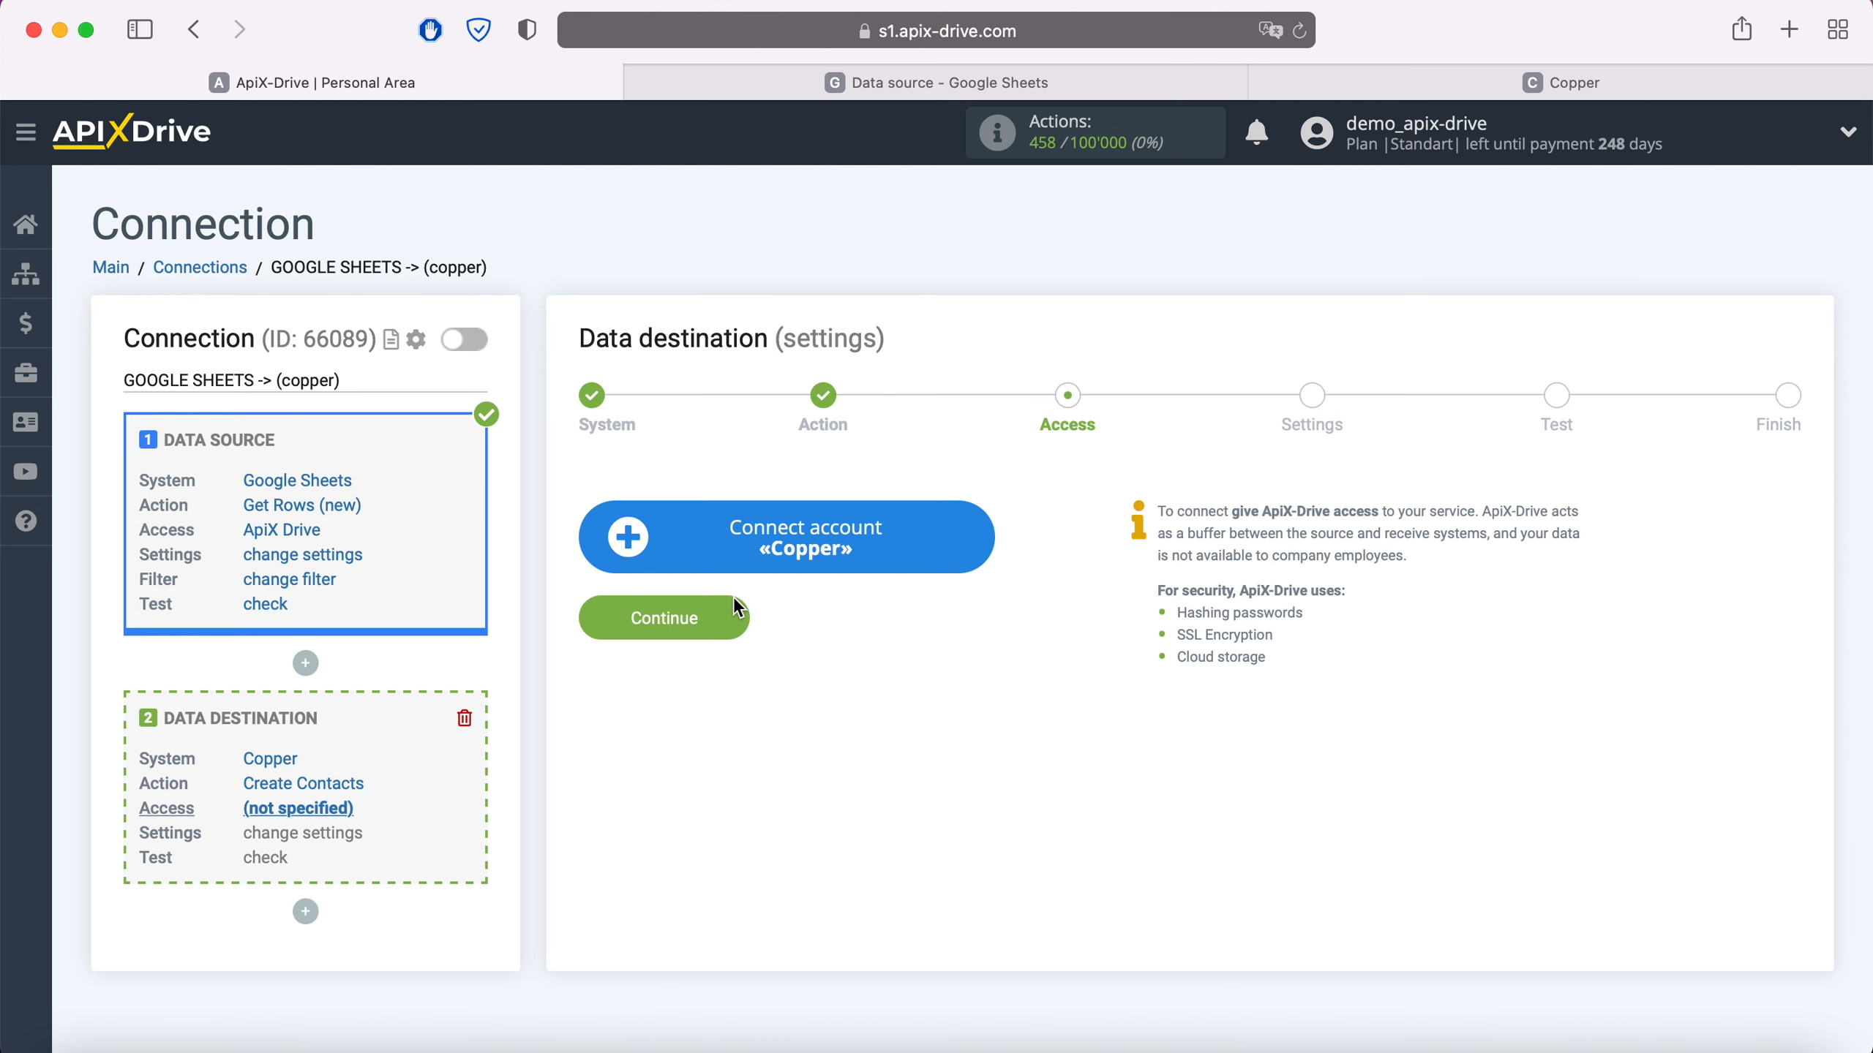
{"action": "left_click", "coordinate": [982, 549]}
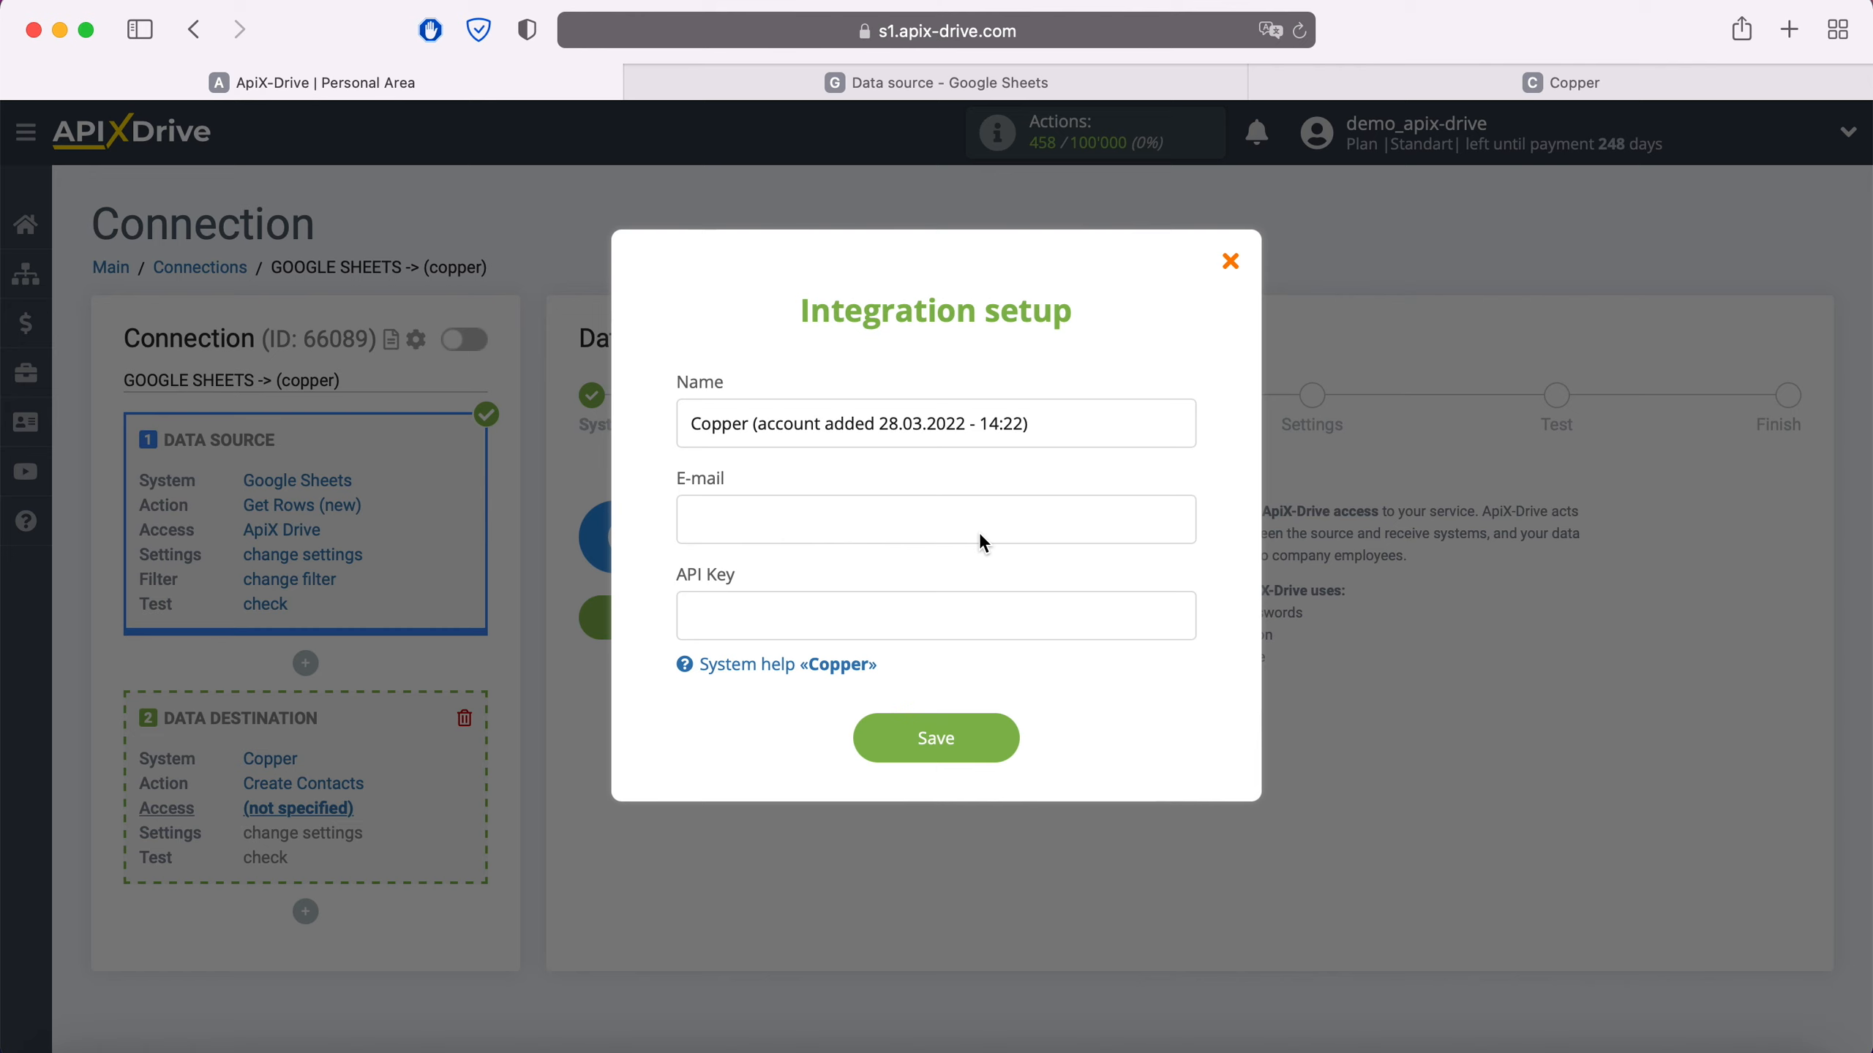
- Enter the Copper account e-mail in the integration form, then bring up the Copper dashboard
{"action": "left_click", "coordinate": [899, 519]}
{"action": "left_click", "coordinate": [759, 633]}
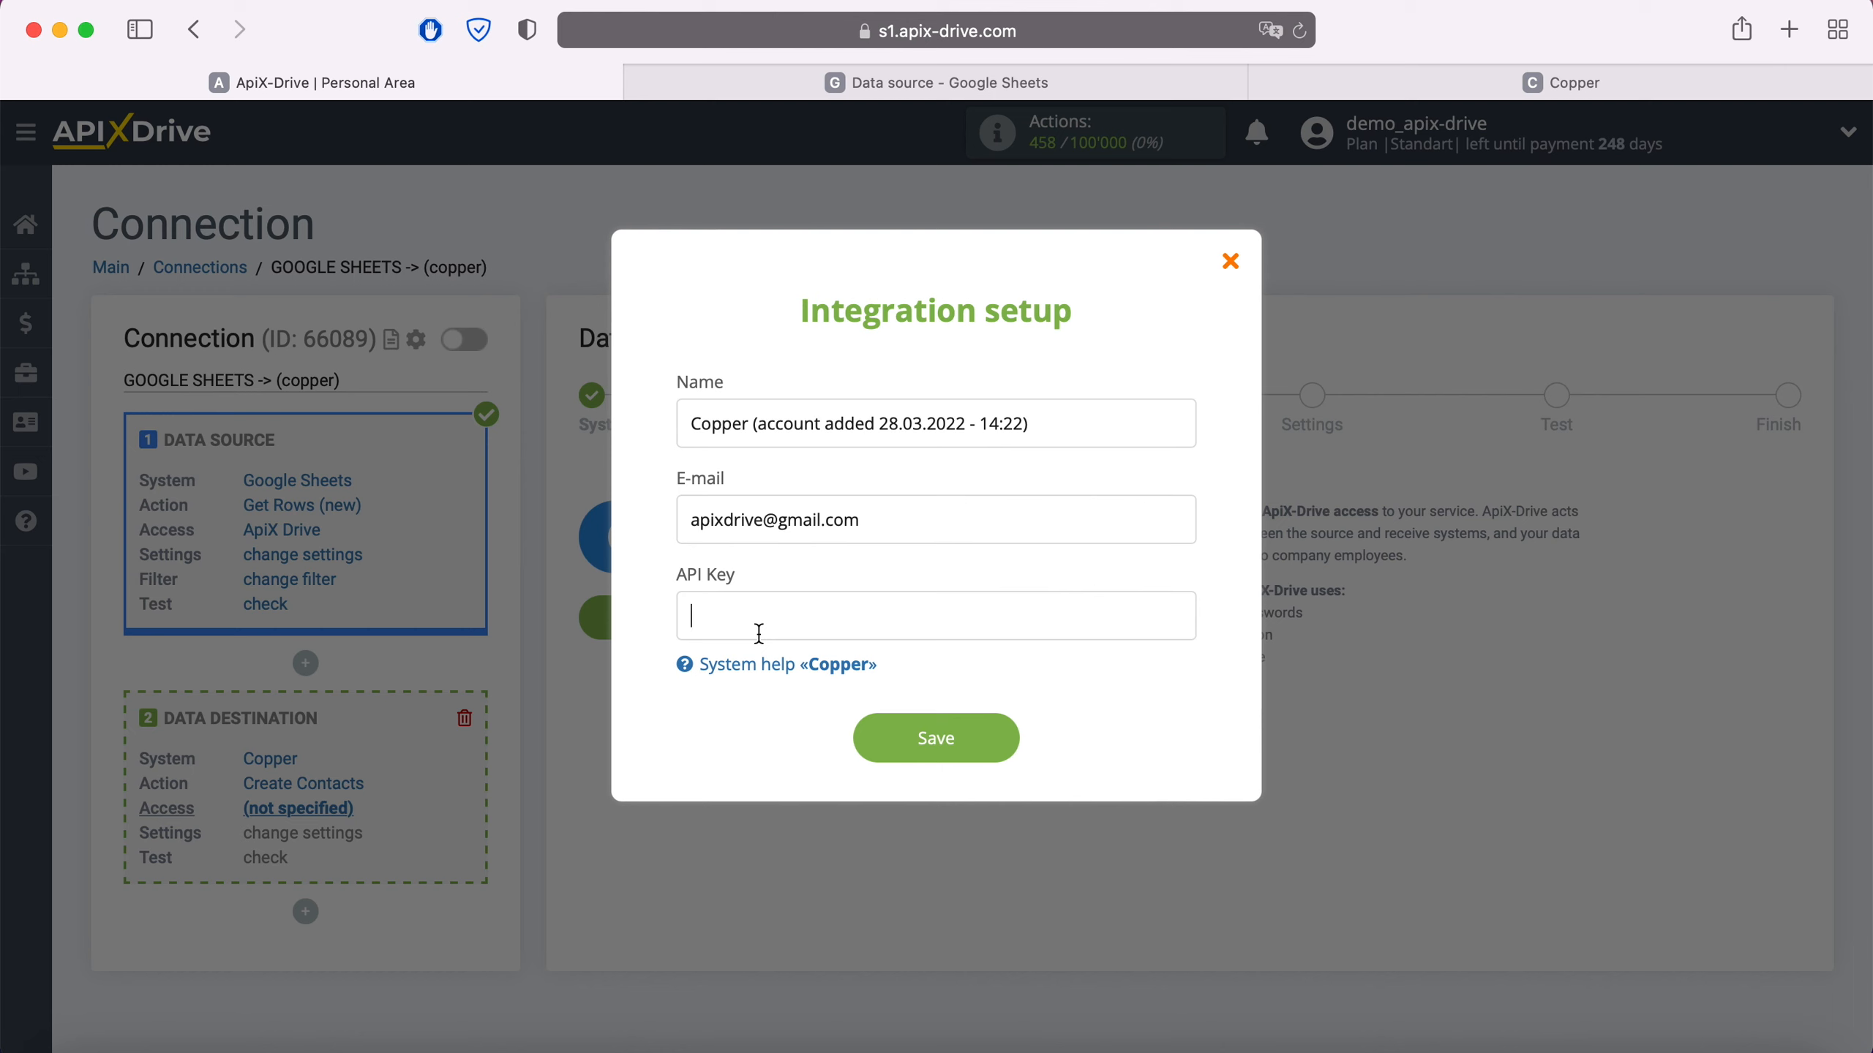
{"action": "left_click", "coordinate": [1534, 83]}
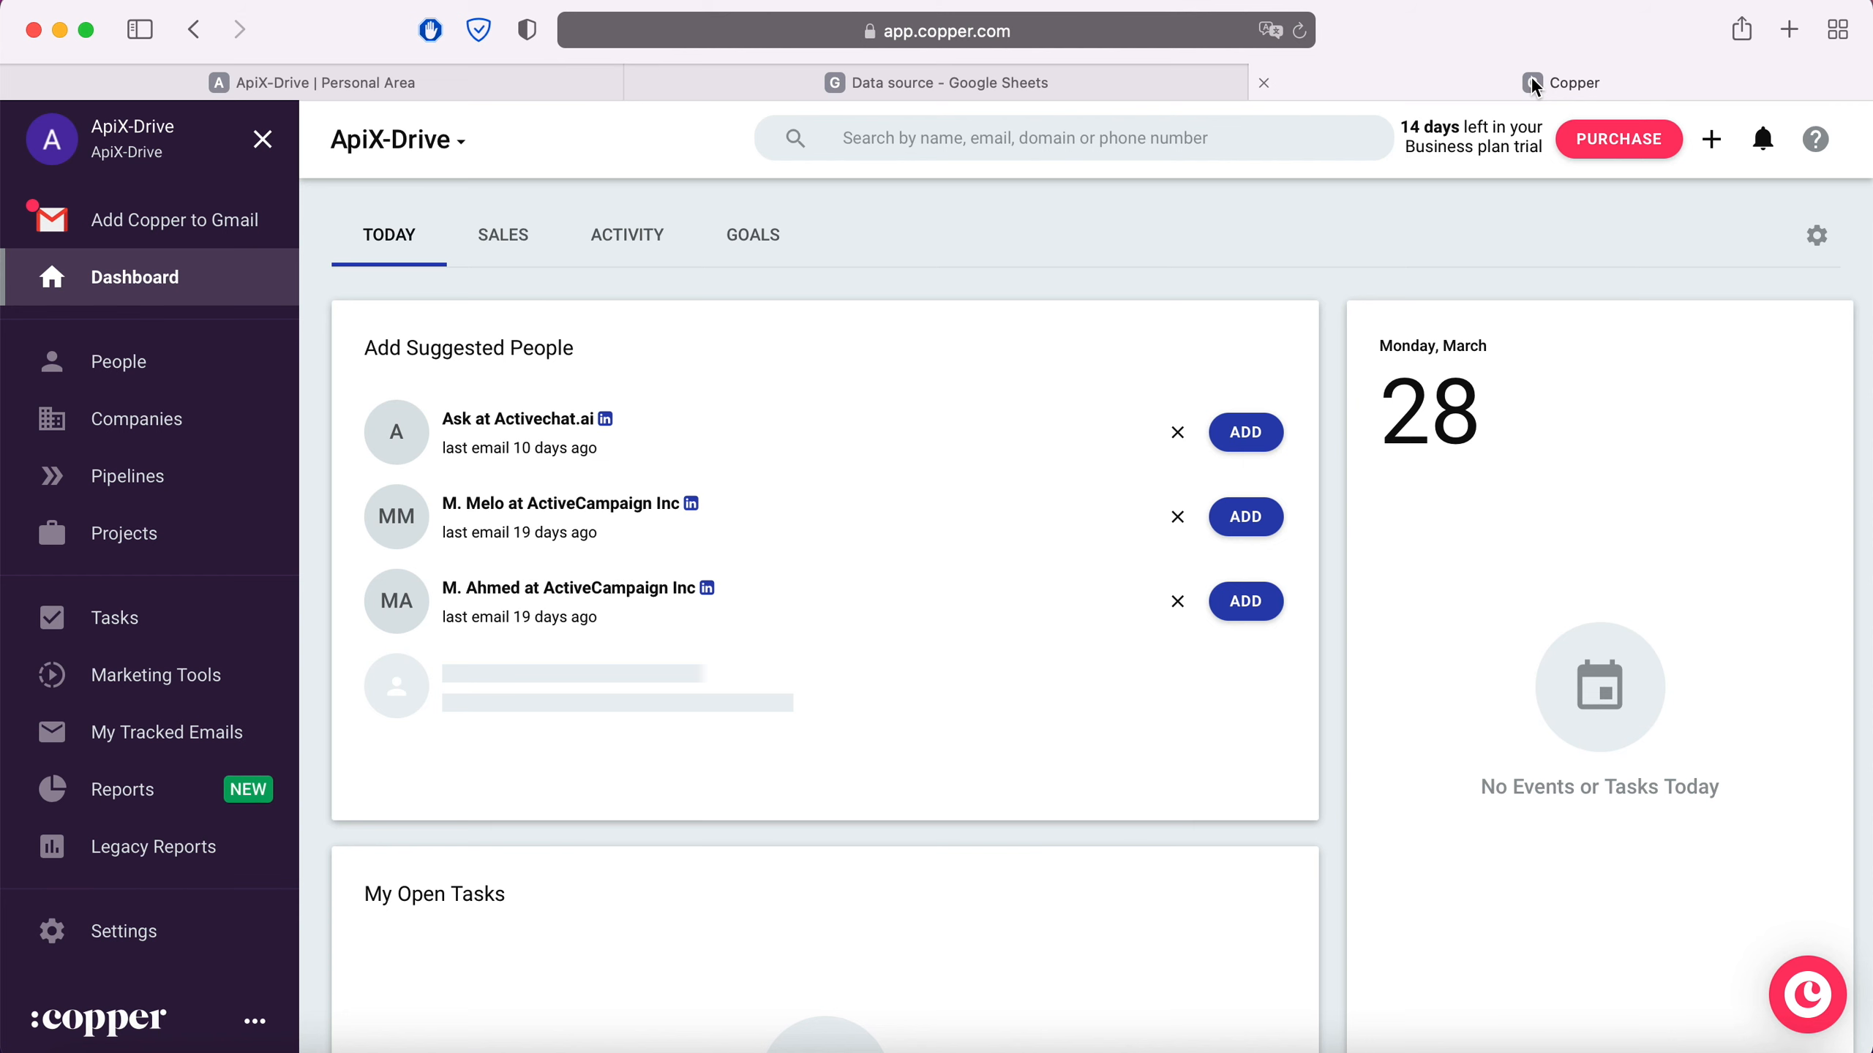
- Generate a new API key under Copper Settings > Integrations > API Keys
{"action": "left_click", "coordinate": [109, 923]}
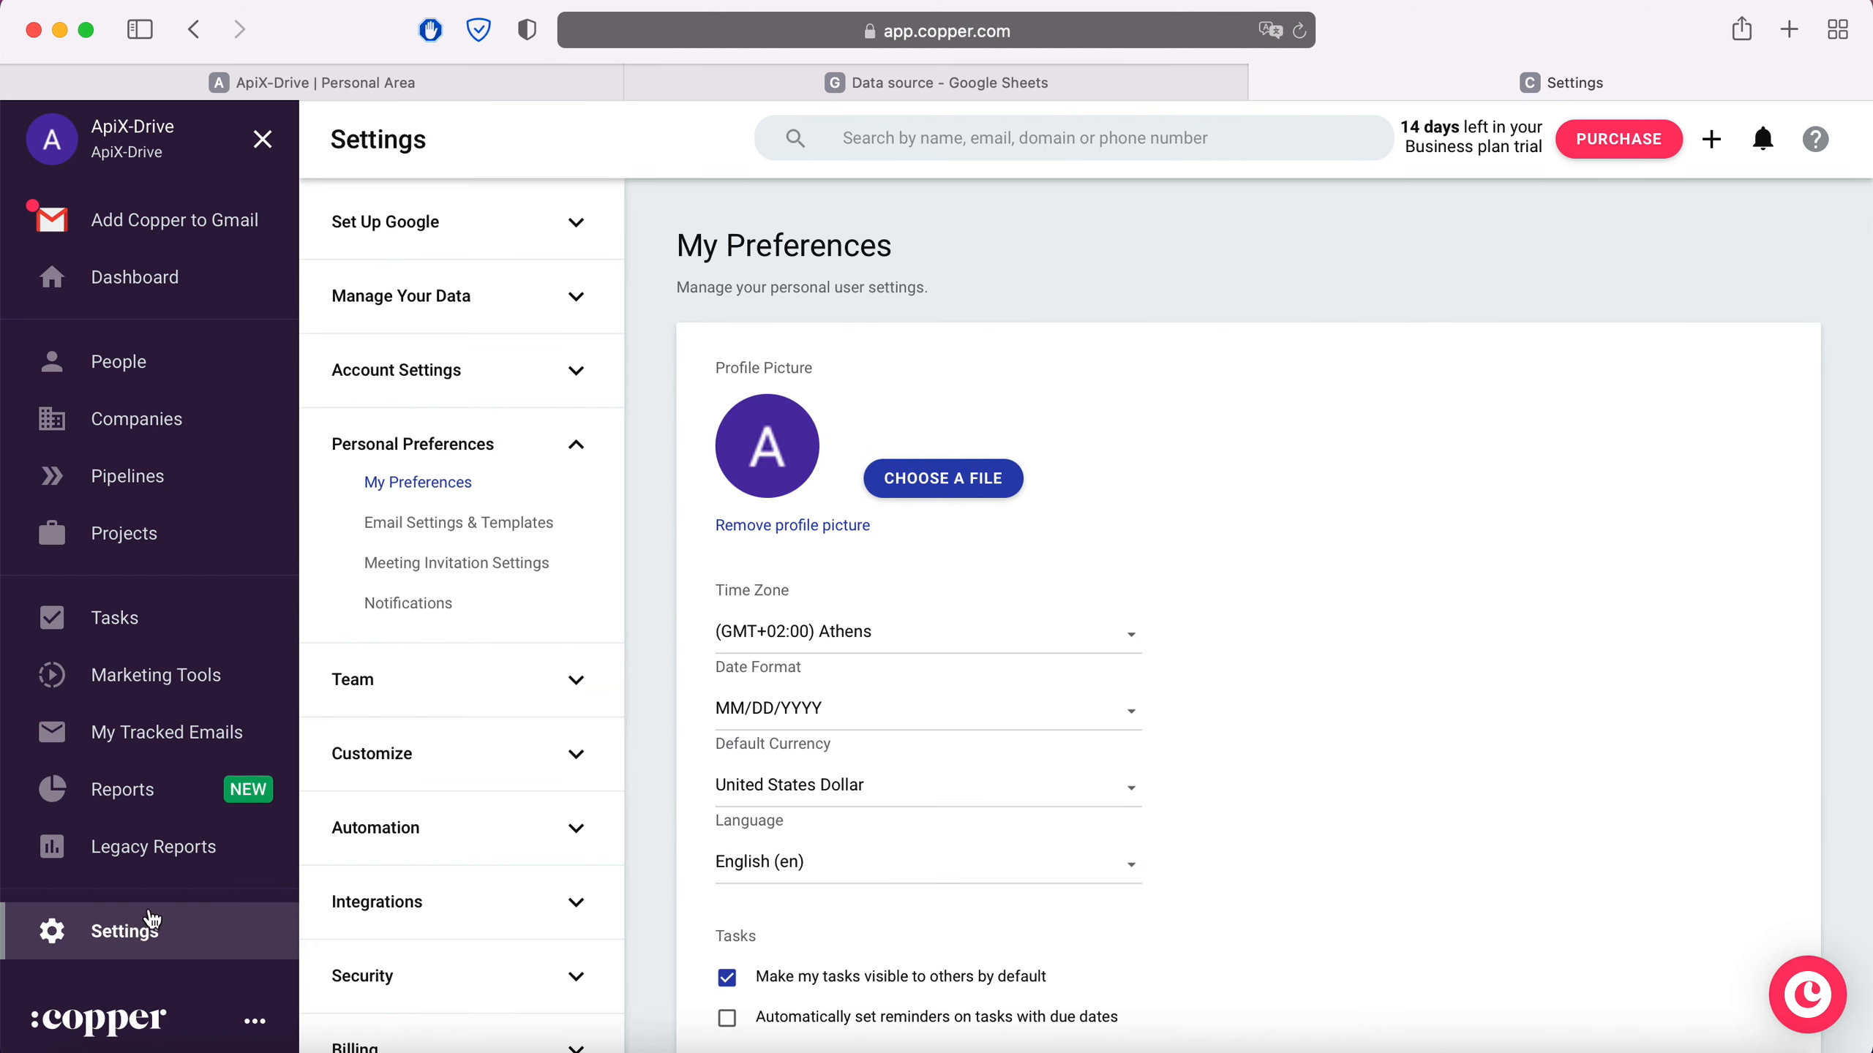
{"action": "left_click", "coordinate": [461, 903]}
{"action": "left_click", "coordinate": [408, 981]}
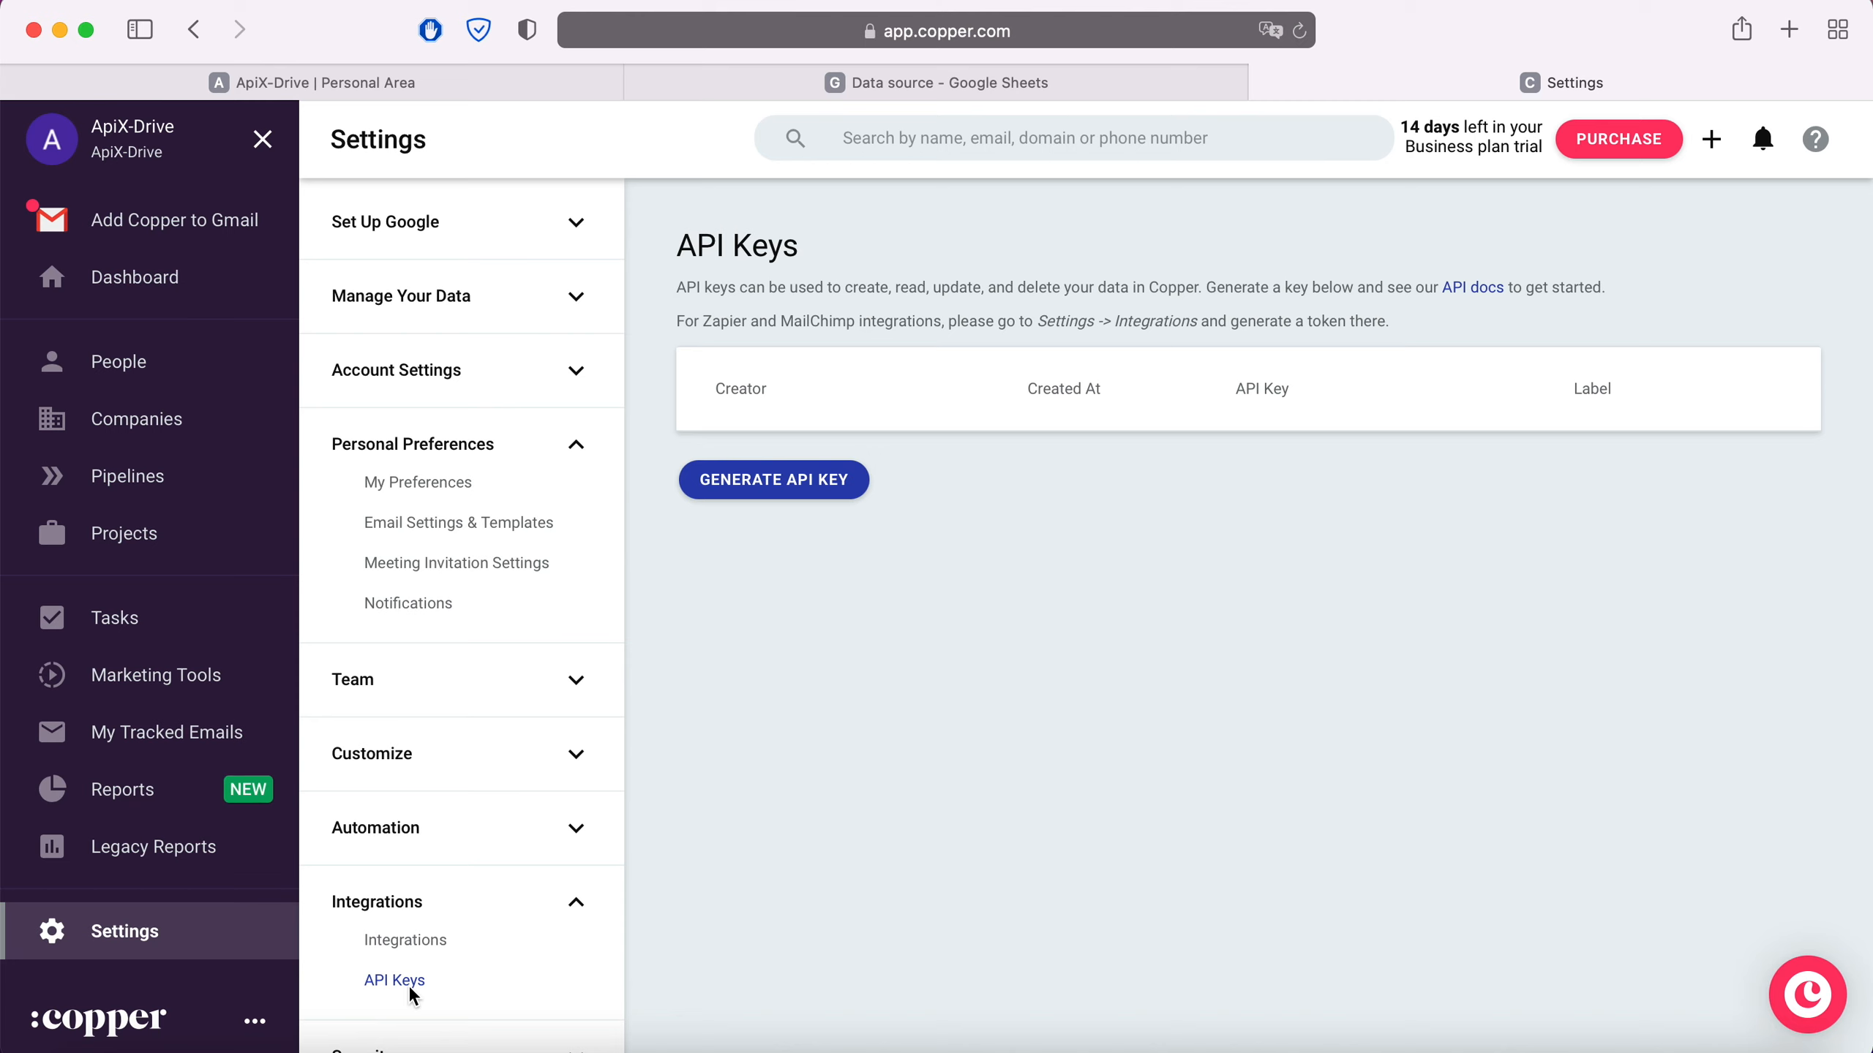
{"action": "left_click", "coordinate": [783, 491]}
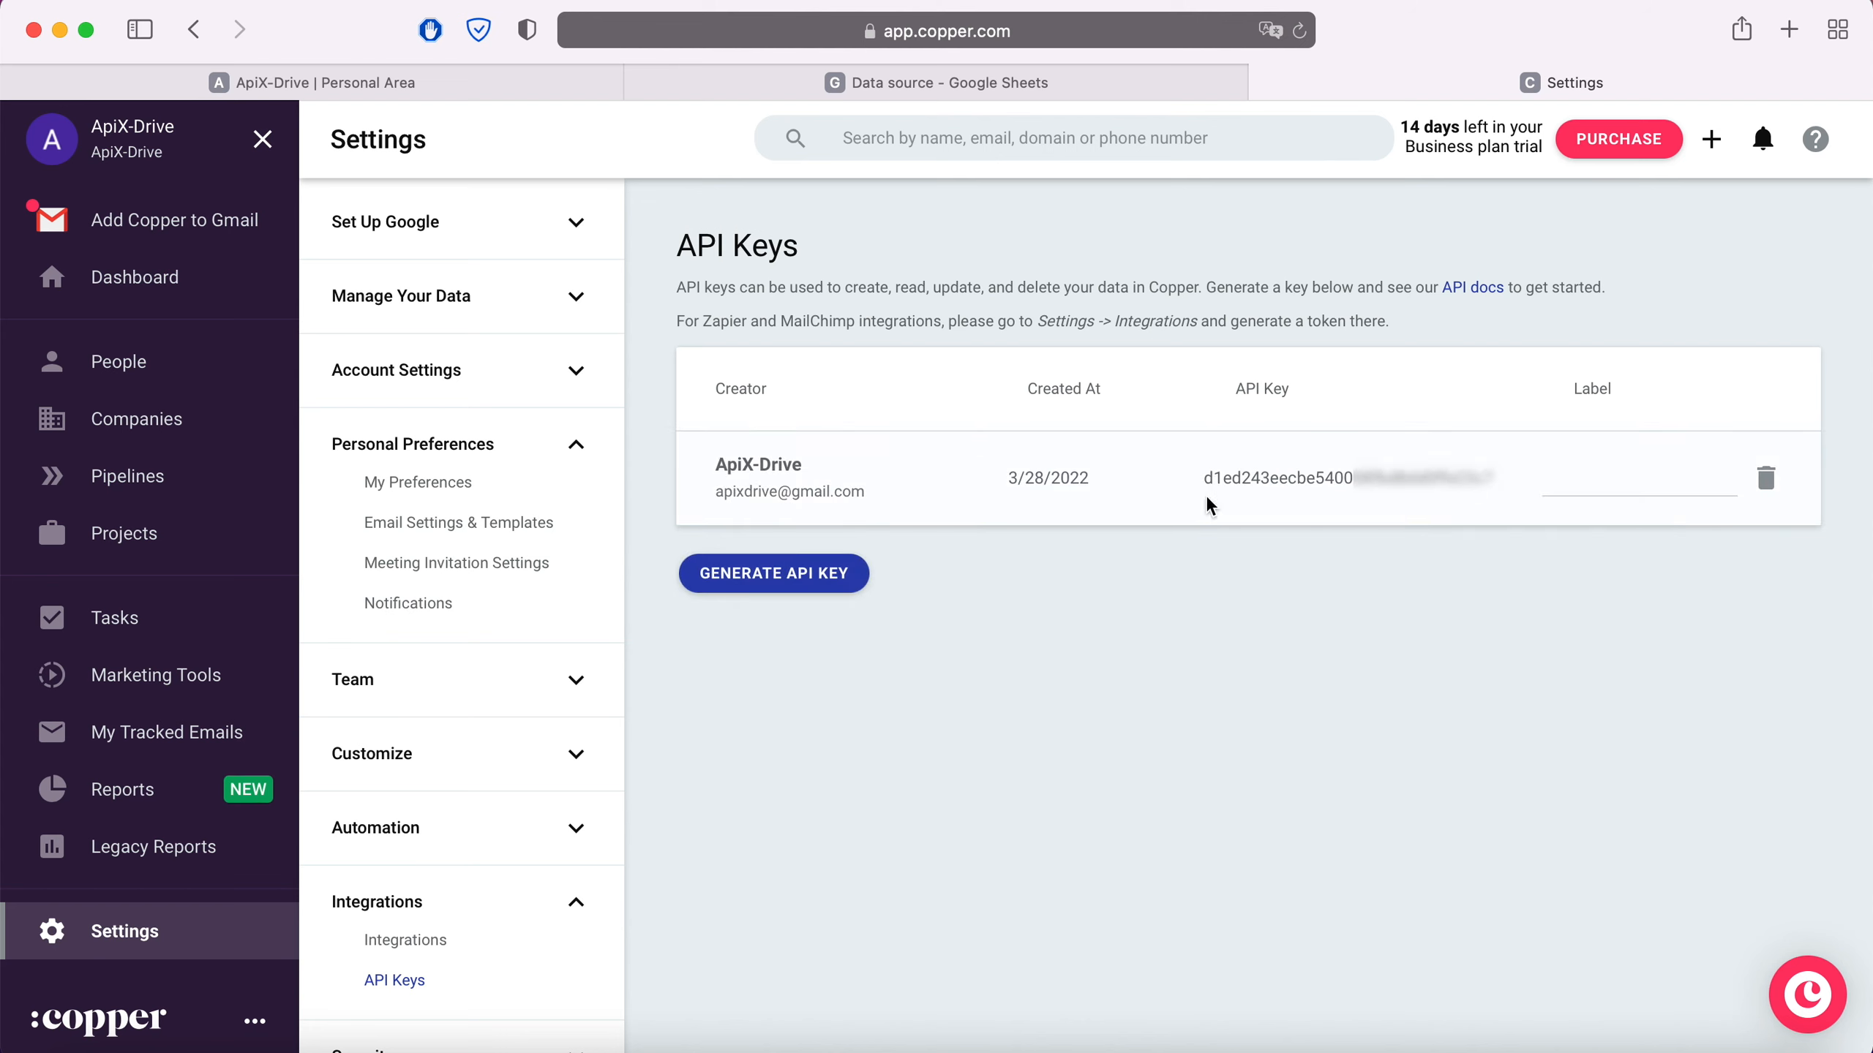
- Copy the new API key and return to the ApiX-Drive connection form
{"action": "left_click_drag", "start_coordinate": [1206, 475], "coordinate": [1509, 470]}
{"action": "right_click", "coordinate": [1509, 470]}
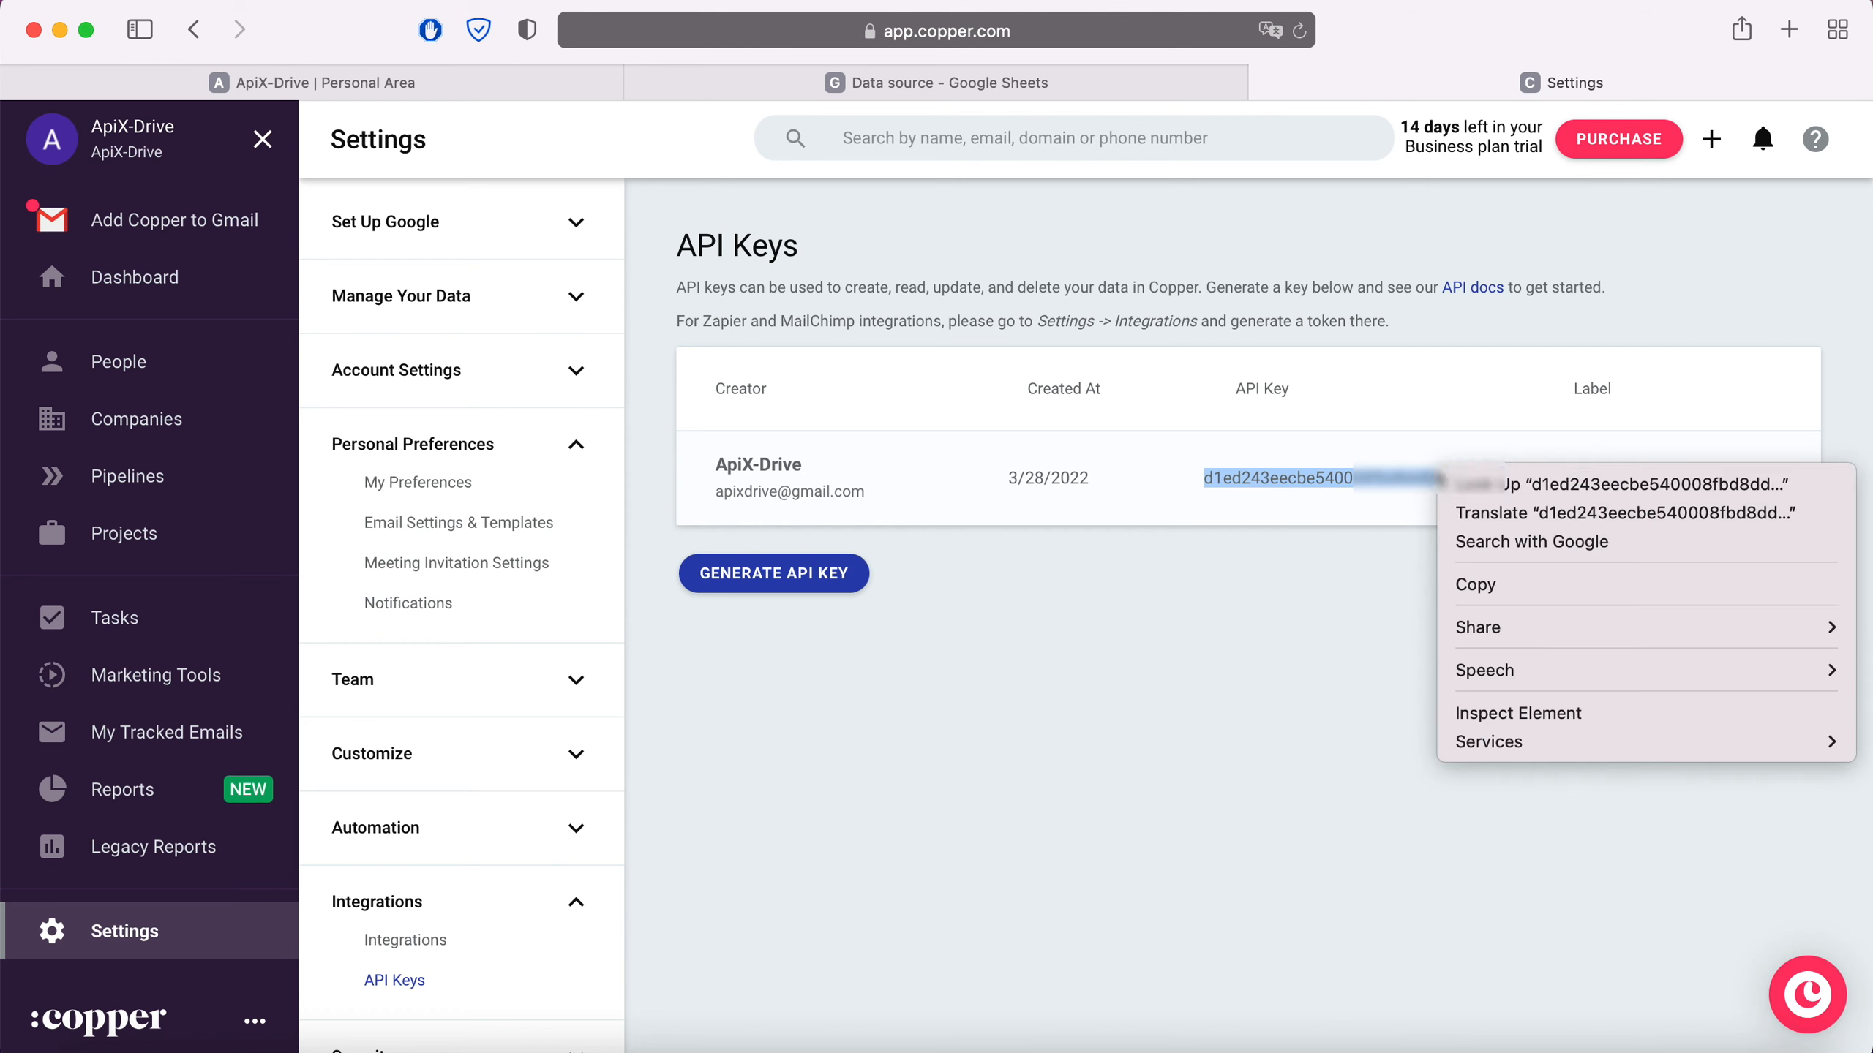
{"action": "left_click", "coordinate": [1500, 588]}
{"action": "left_click", "coordinate": [546, 85]}
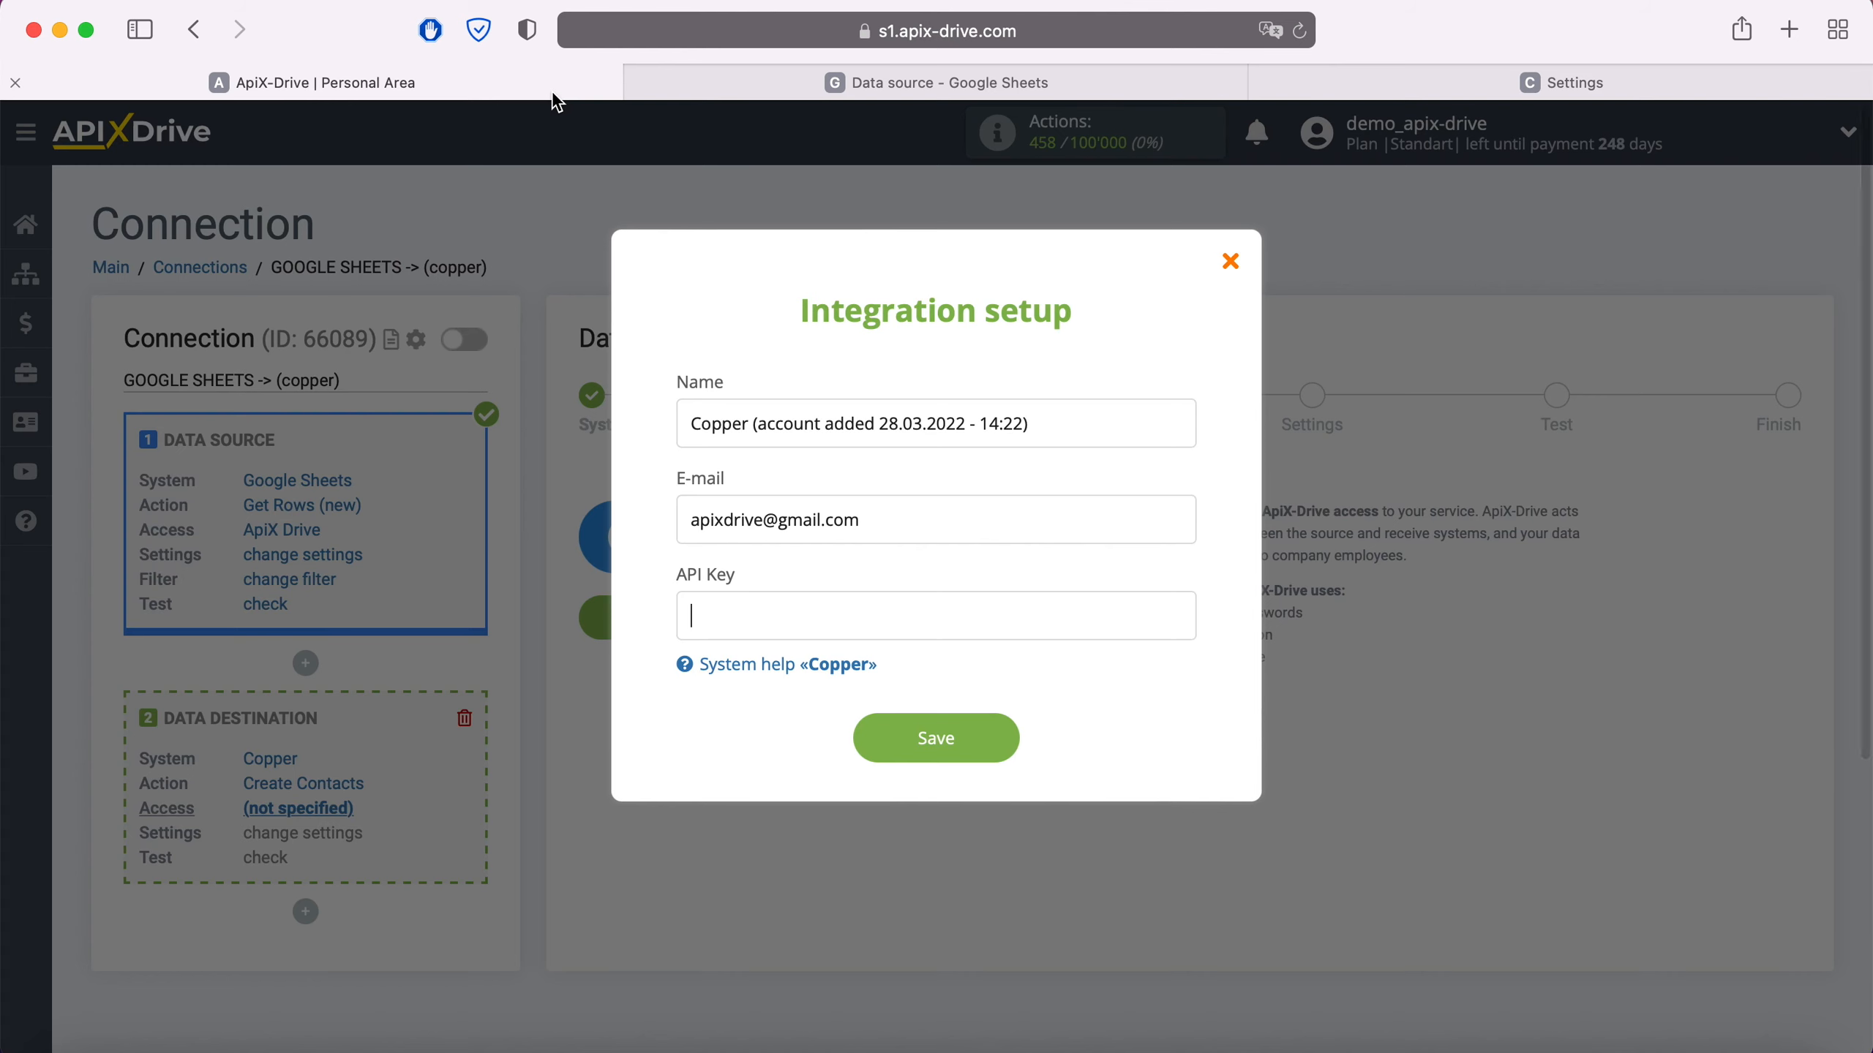
- Paste the copied API key into the API Key field and save the Copper connection
{"action": "right_click", "coordinate": [773, 608]}
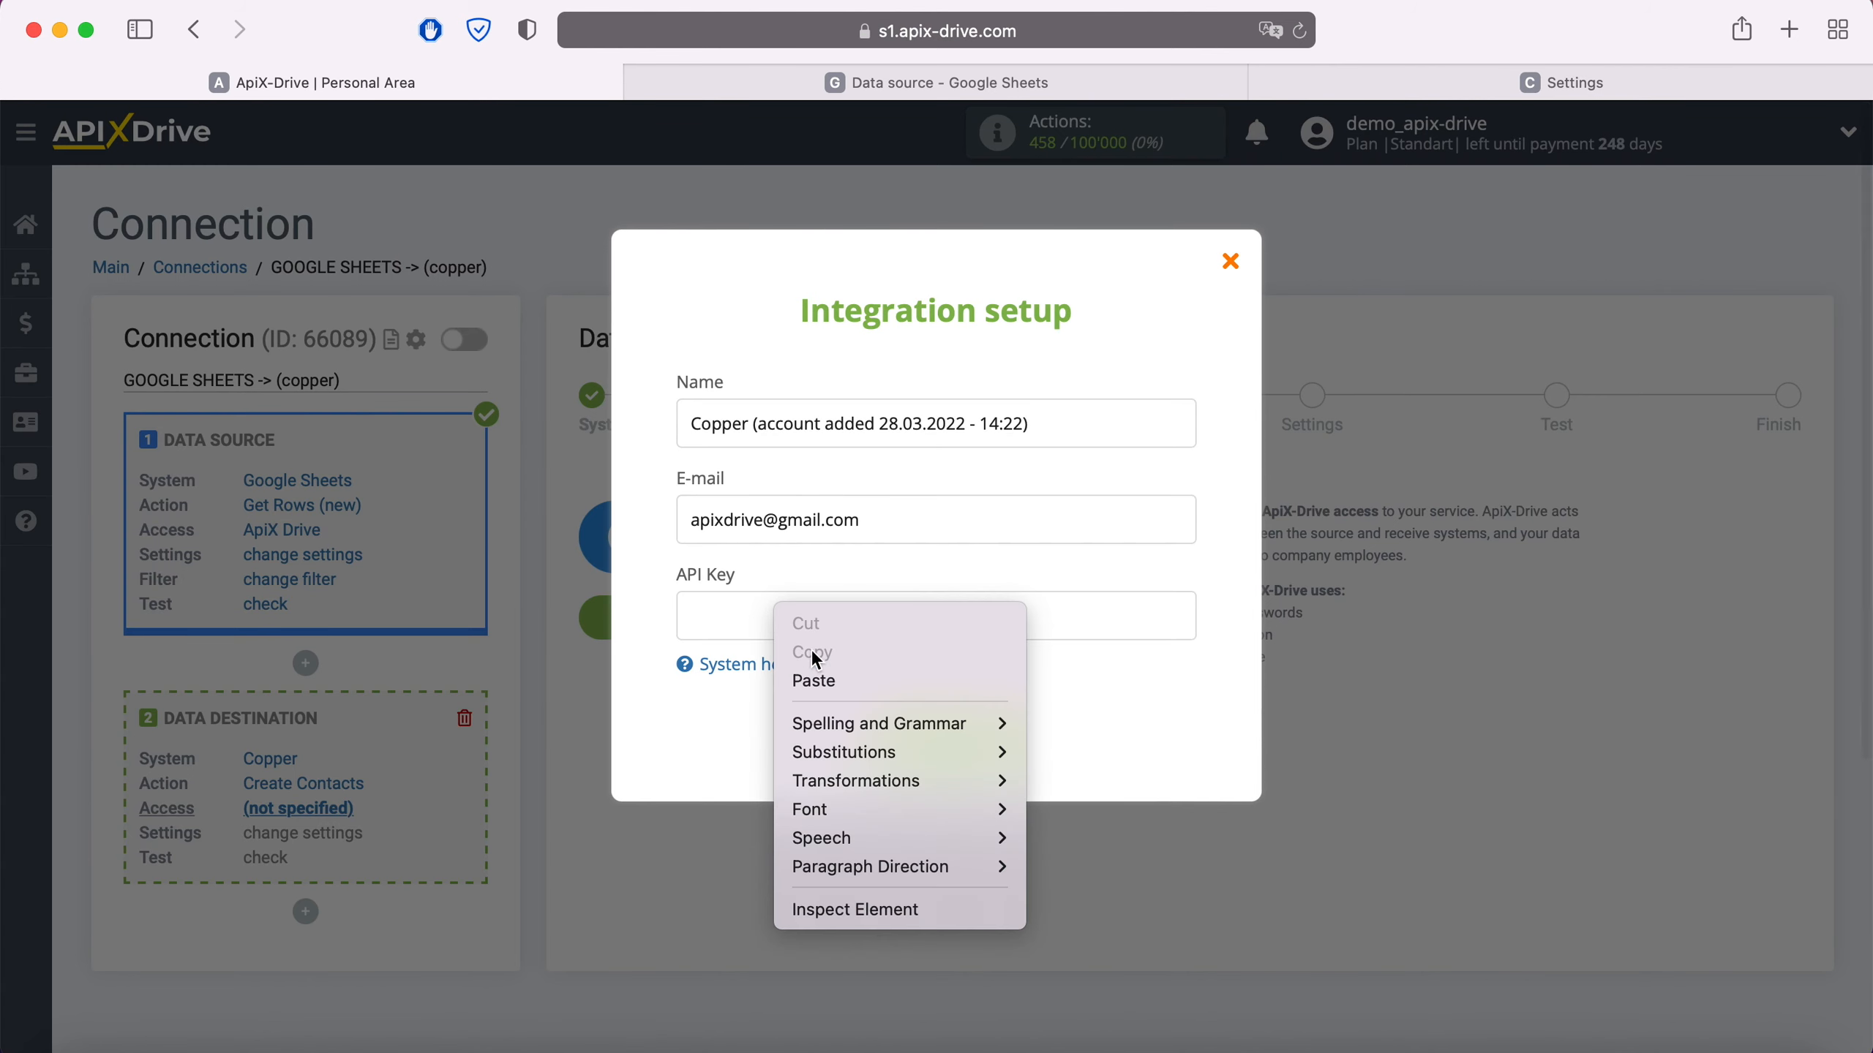
{"action": "left_click", "coordinate": [832, 683]}
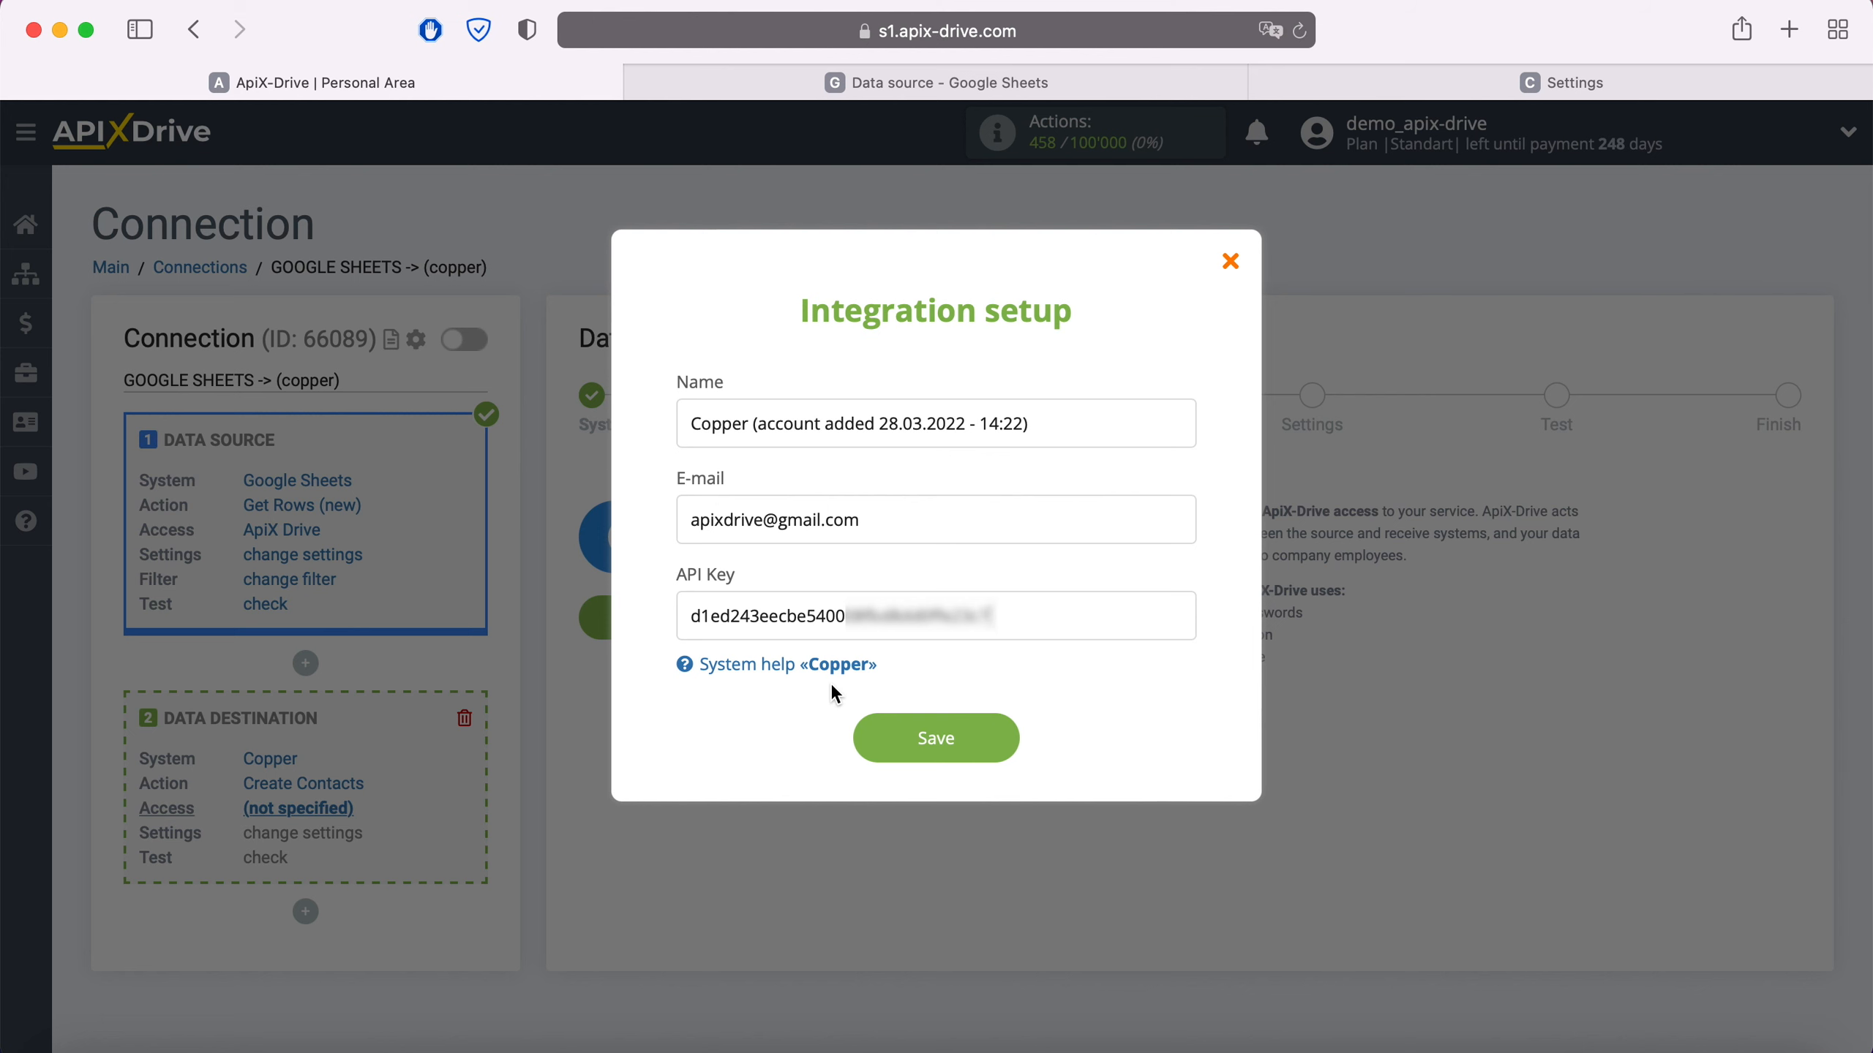
{"action": "left_click", "coordinate": [1000, 733]}
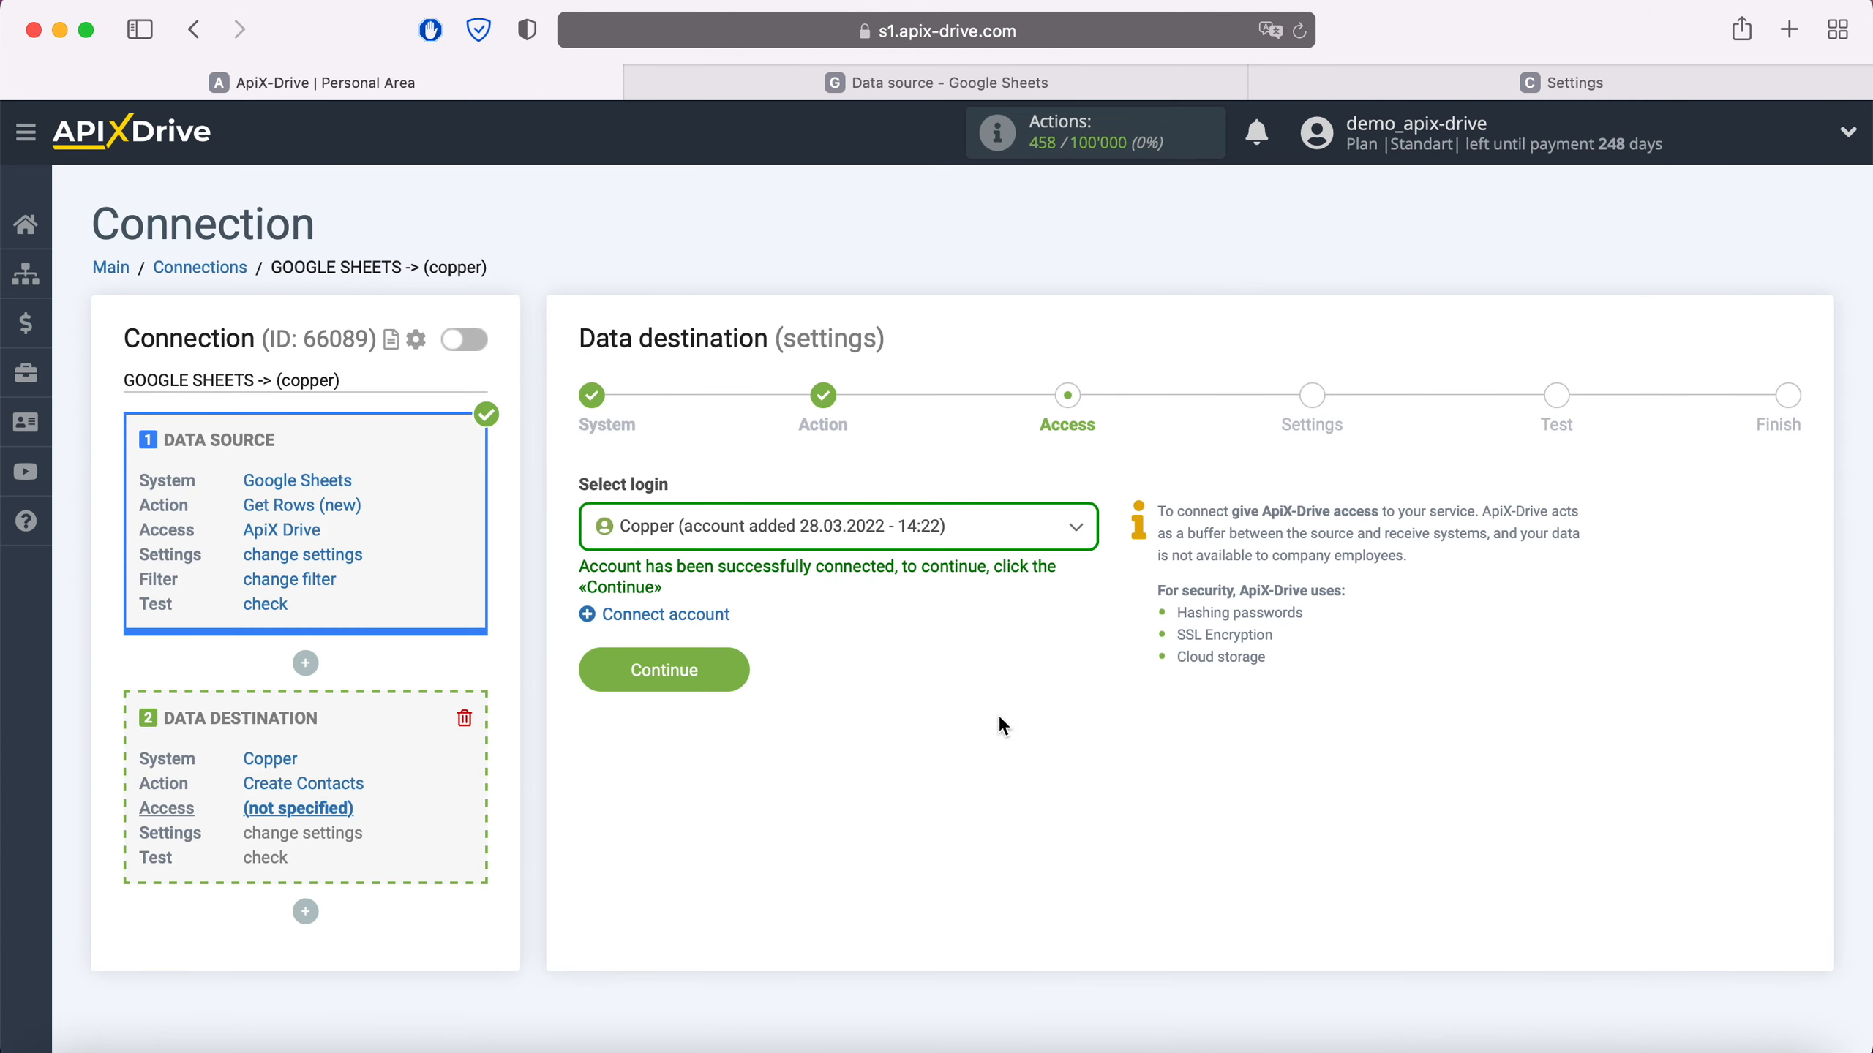
- Select the newly added Copper login and continue to the field settings
{"action": "left_click", "coordinate": [987, 531]}
{"action": "left_click", "coordinate": [896, 690]}
{"action": "left_click", "coordinate": [731, 669]}
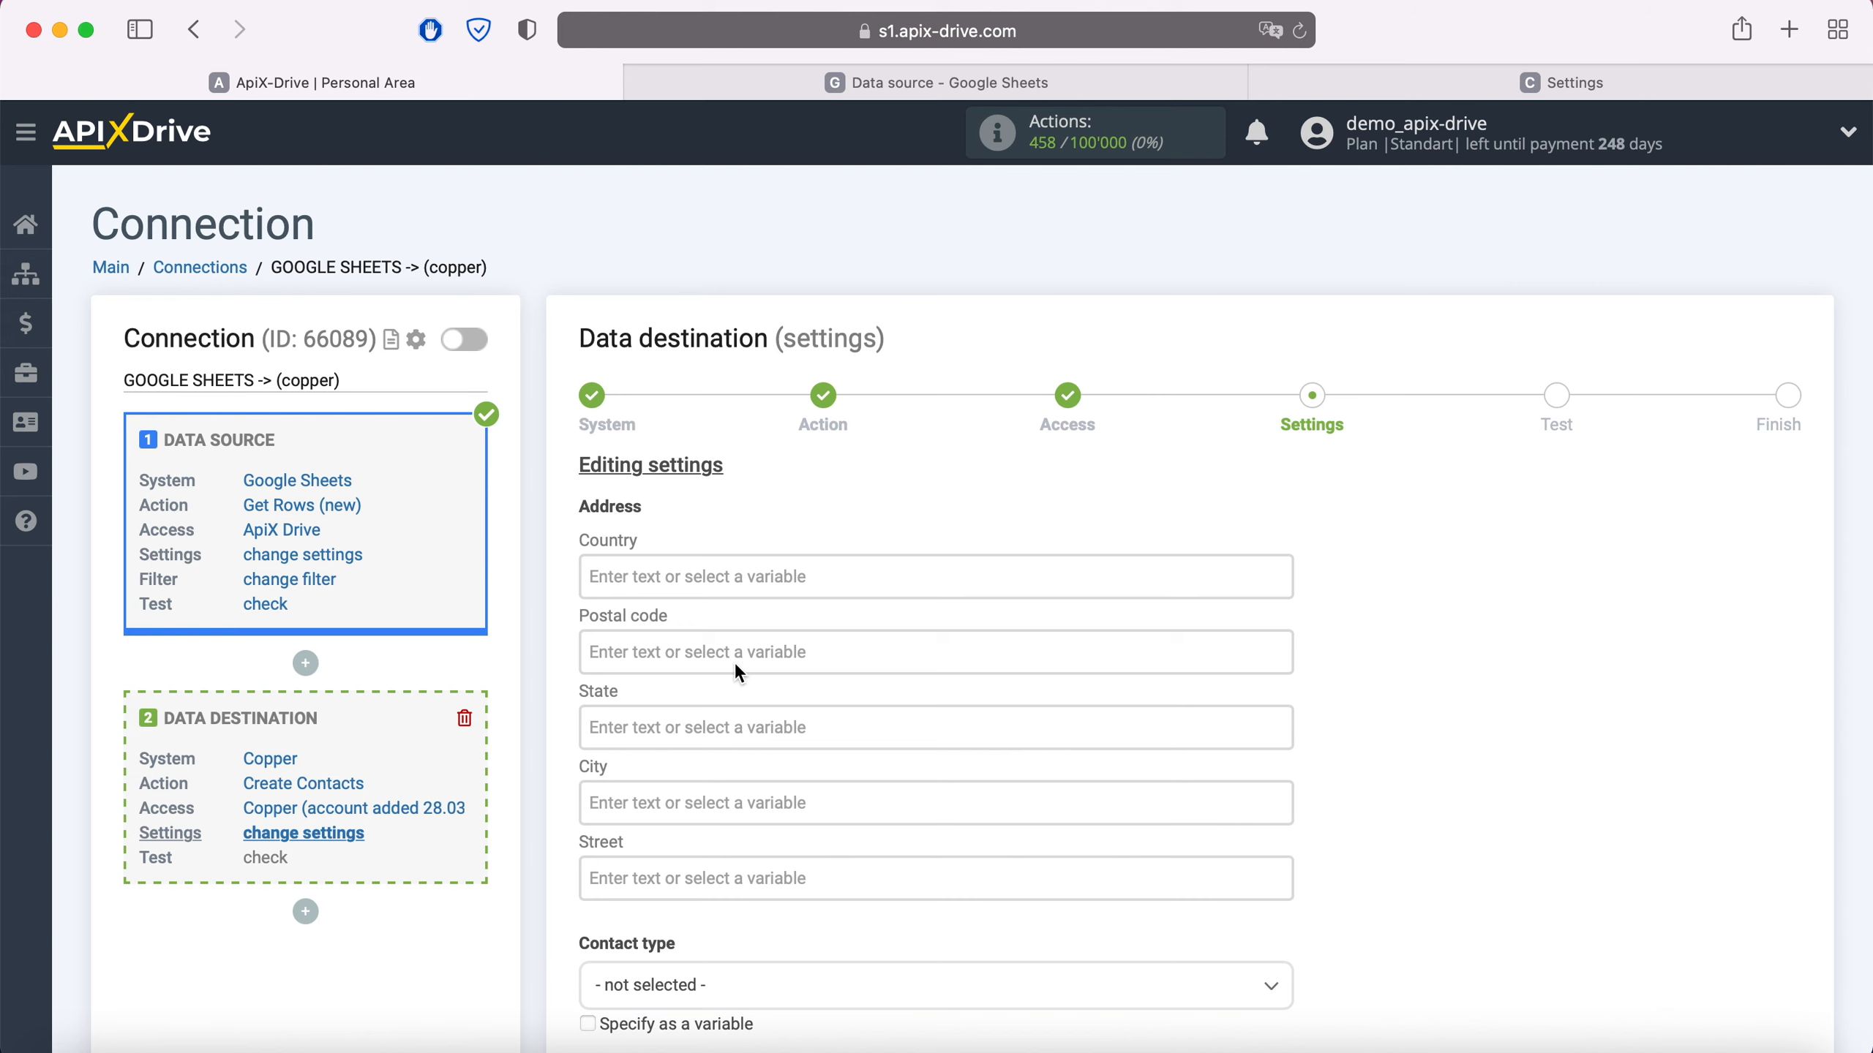
- Fill the Details first line with 'New row' followed by the Column A date and Column B time
{"action": "scroll", "coordinate": [738, 673], "scroll_direction": "down", "scroll_amount": 3}
{"action": "left_click", "coordinate": [710, 900]}
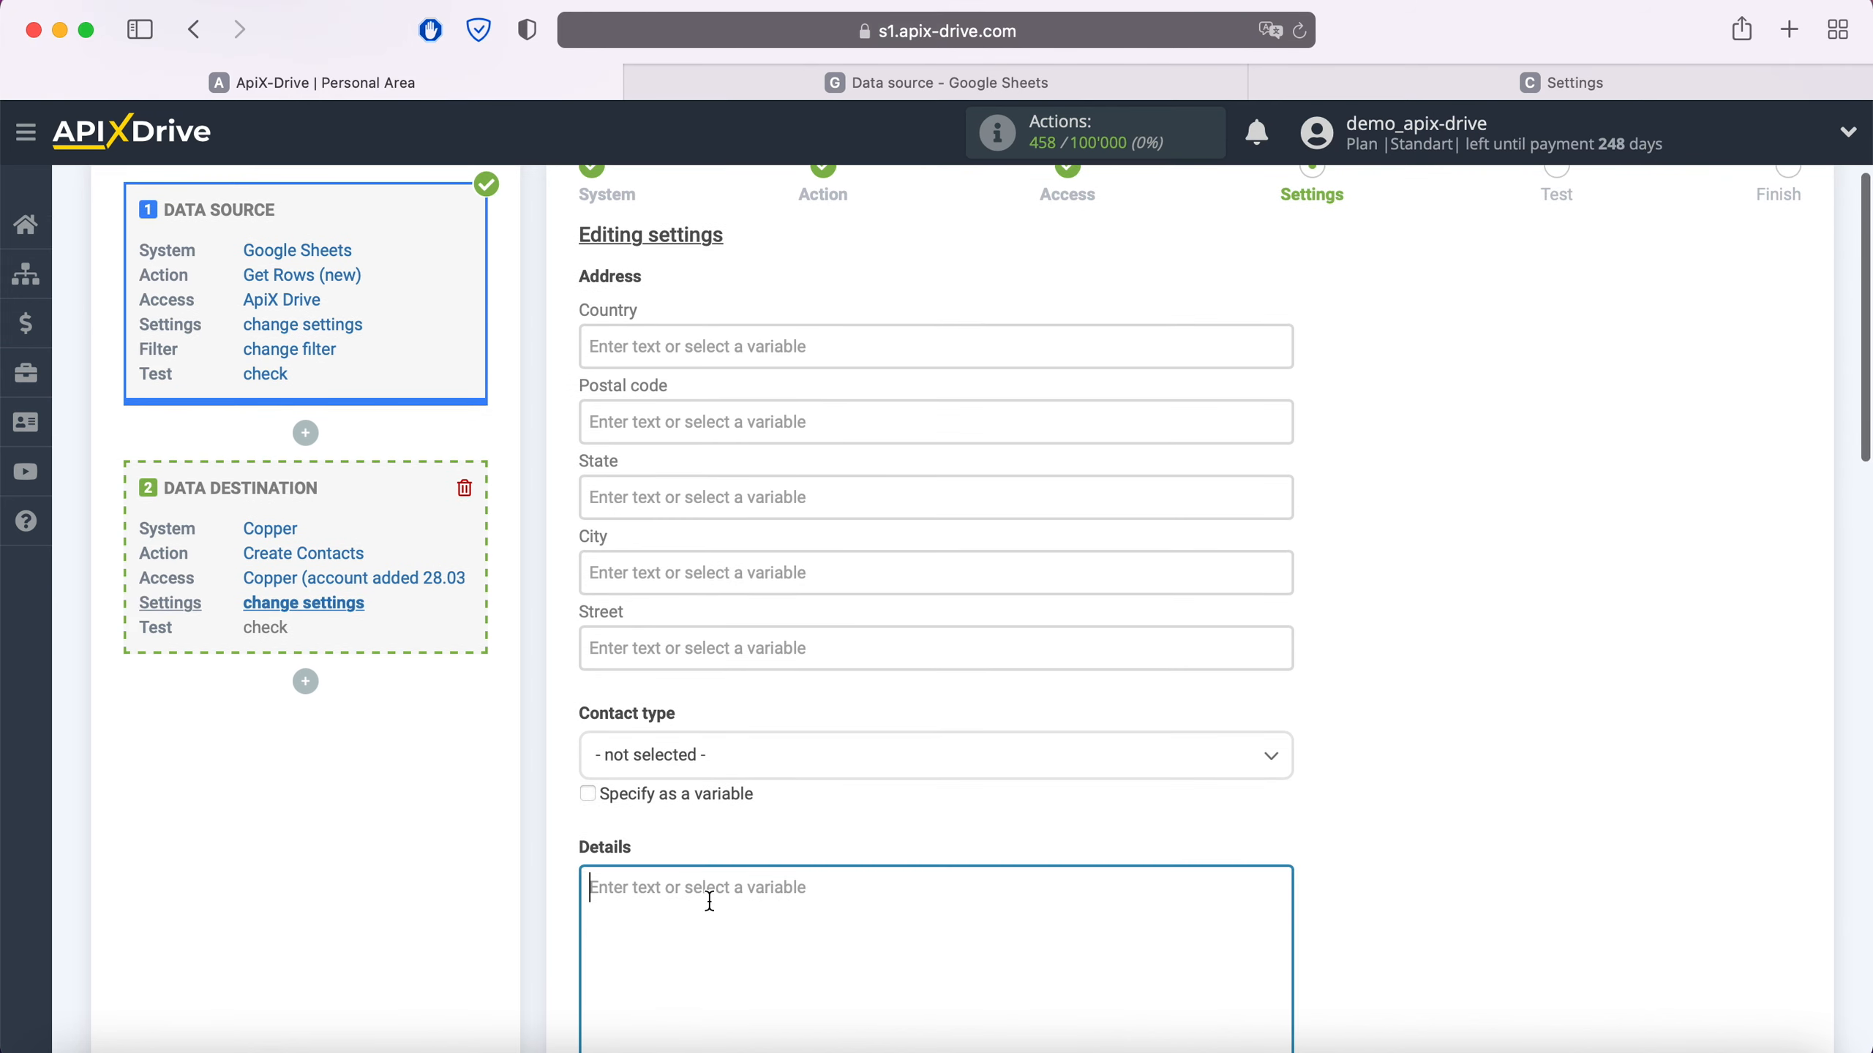
{"action": "scroll", "coordinate": [710, 900], "scroll_direction": "down", "scroll_amount": 8}
{"action": "scroll", "coordinate": [1056, 750], "scroll_direction": "down", "scroll_amount": 3}
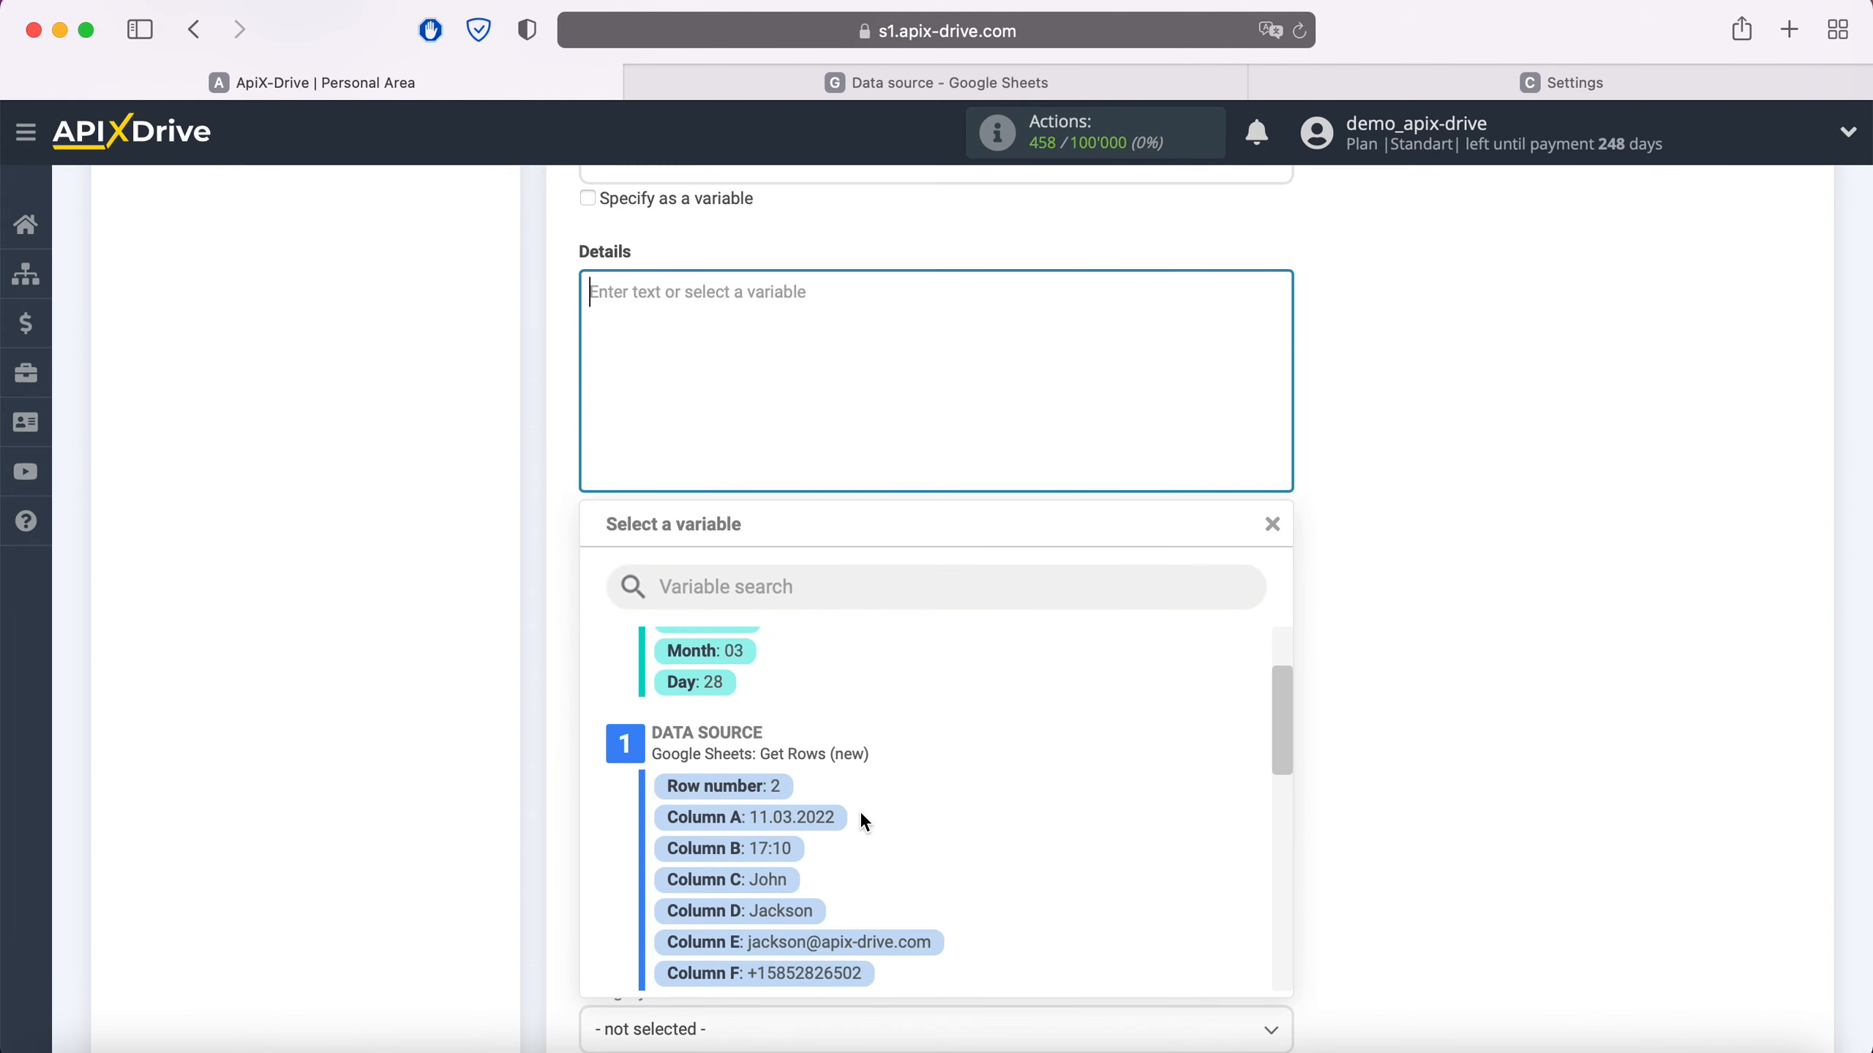
{"action": "left_click", "coordinate": [837, 817]}
{"action": "left_click", "coordinate": [989, 316]}
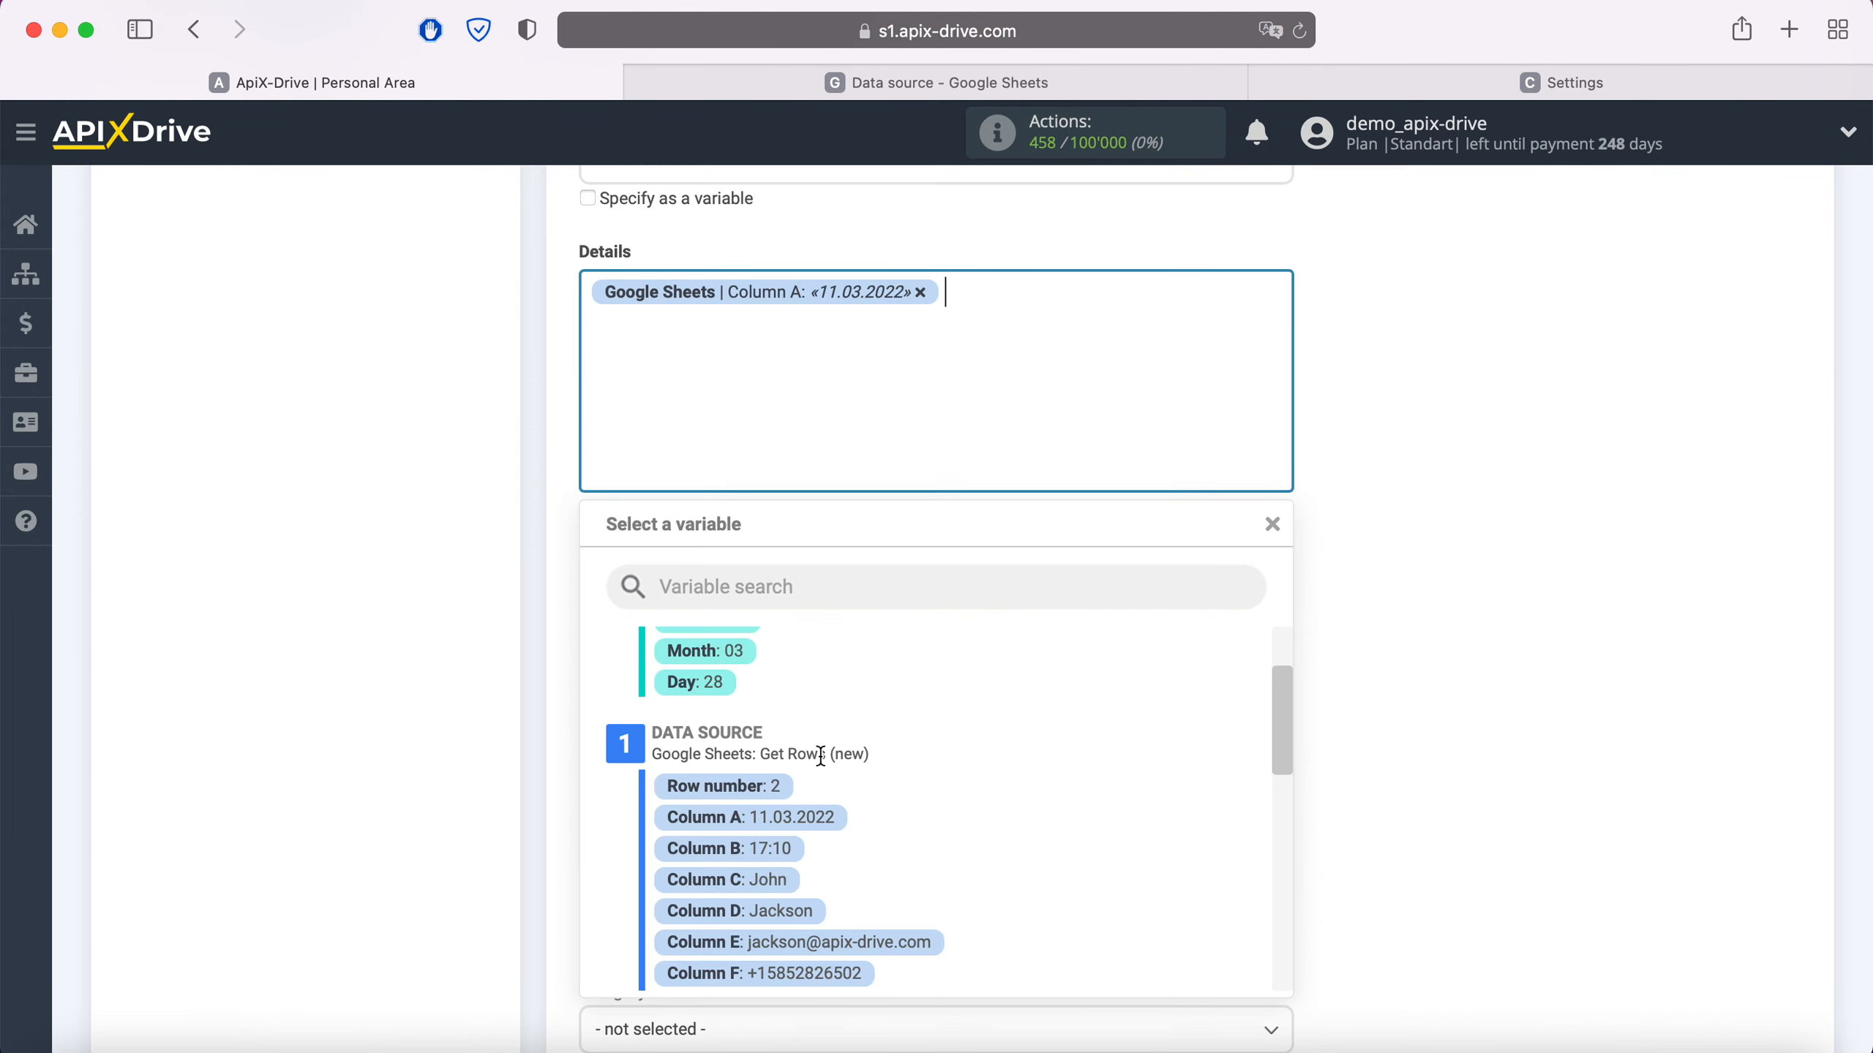
{"action": "left_click", "coordinate": [780, 849]}
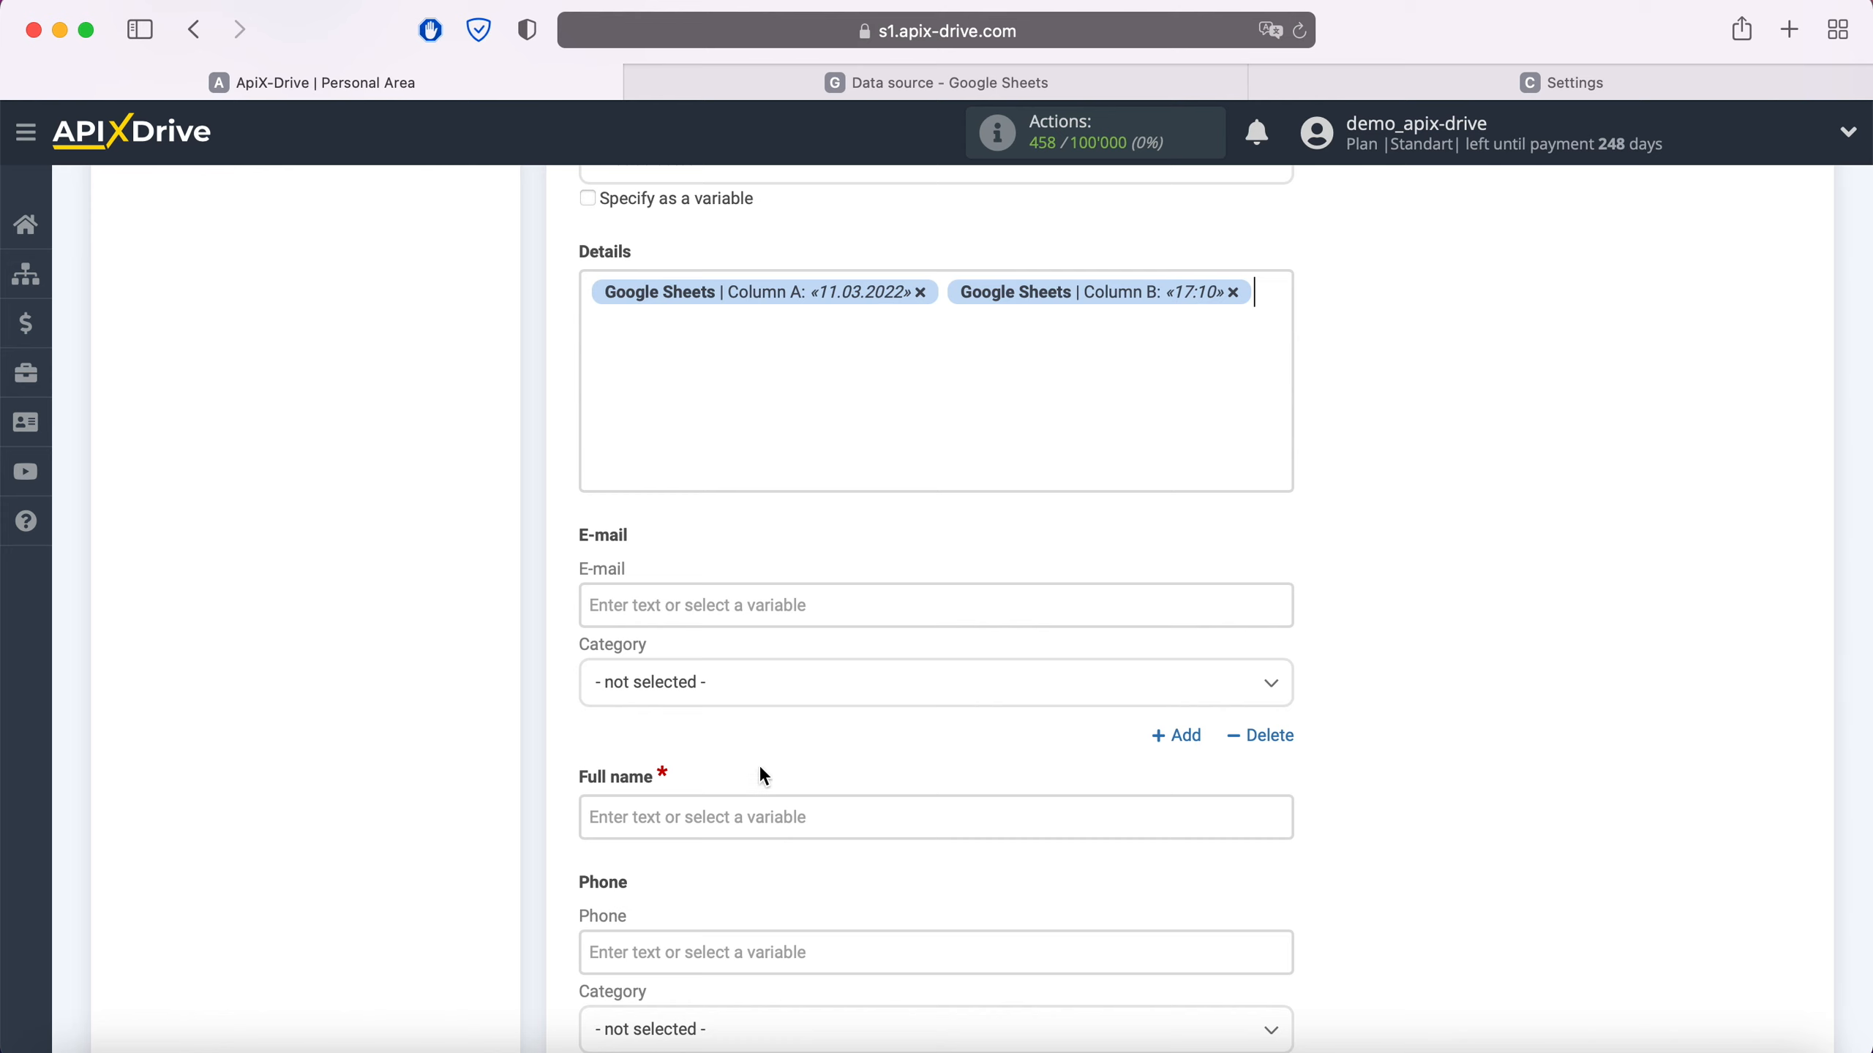
{"action": "left_click", "coordinate": [593, 297]}
{"action": "type", "text": "New r "}
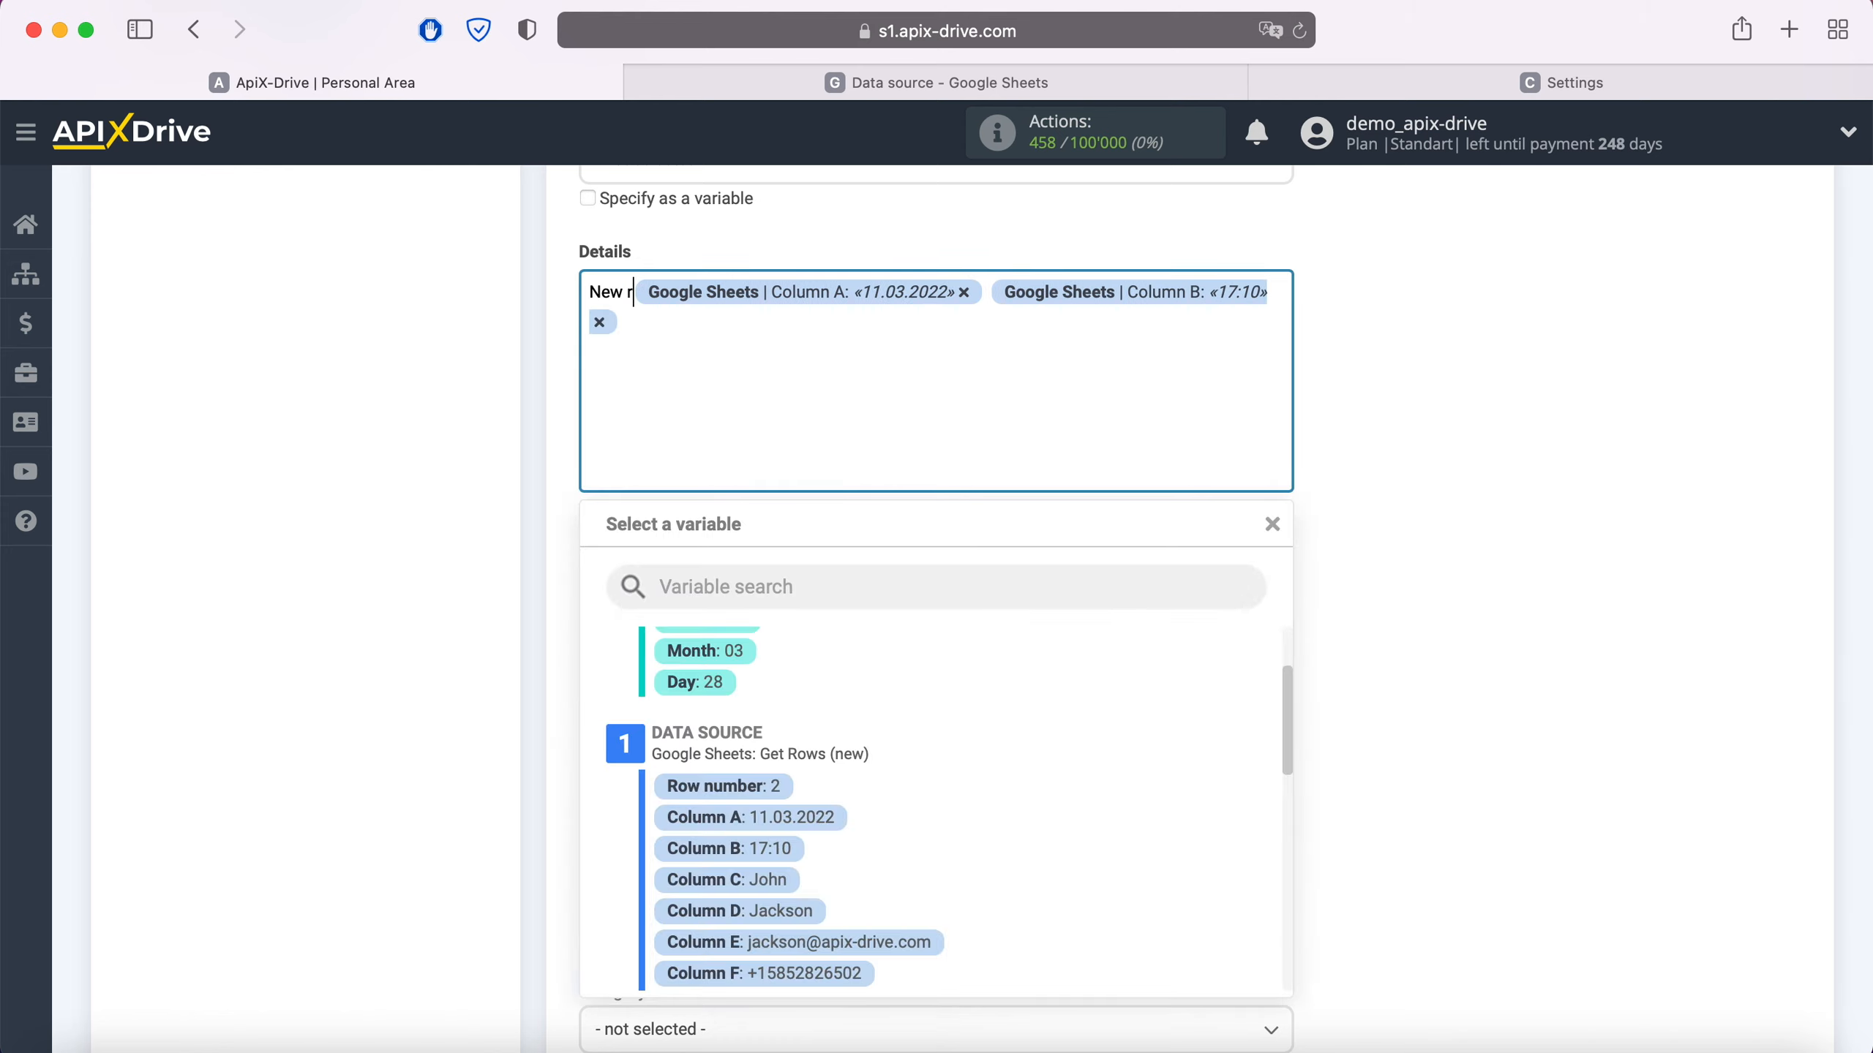
{"action": "type", "text": "ow"}
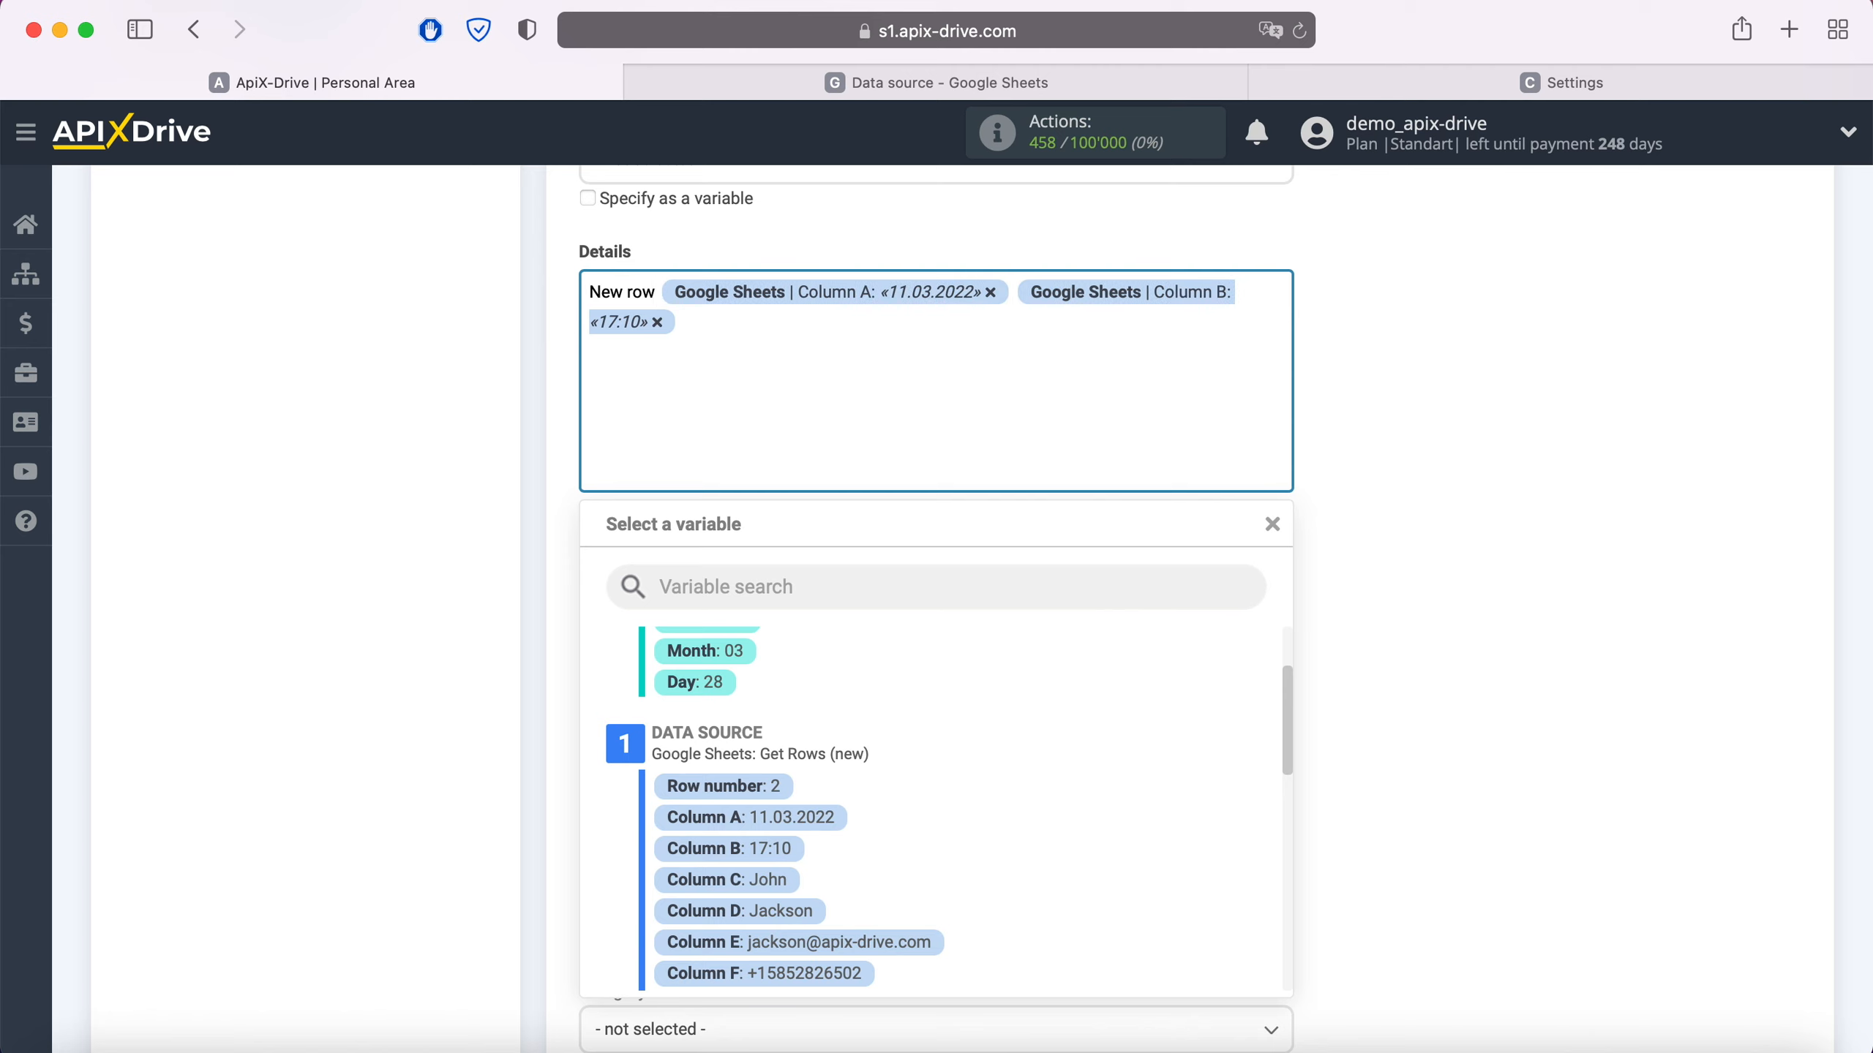
- Add Details lines 'Product' with Column G and 'Price' with Column I
{"action": "left_click", "coordinate": [714, 322]}
{"action": "key", "text": "Return"}
{"action": "type", "text": "Product"}
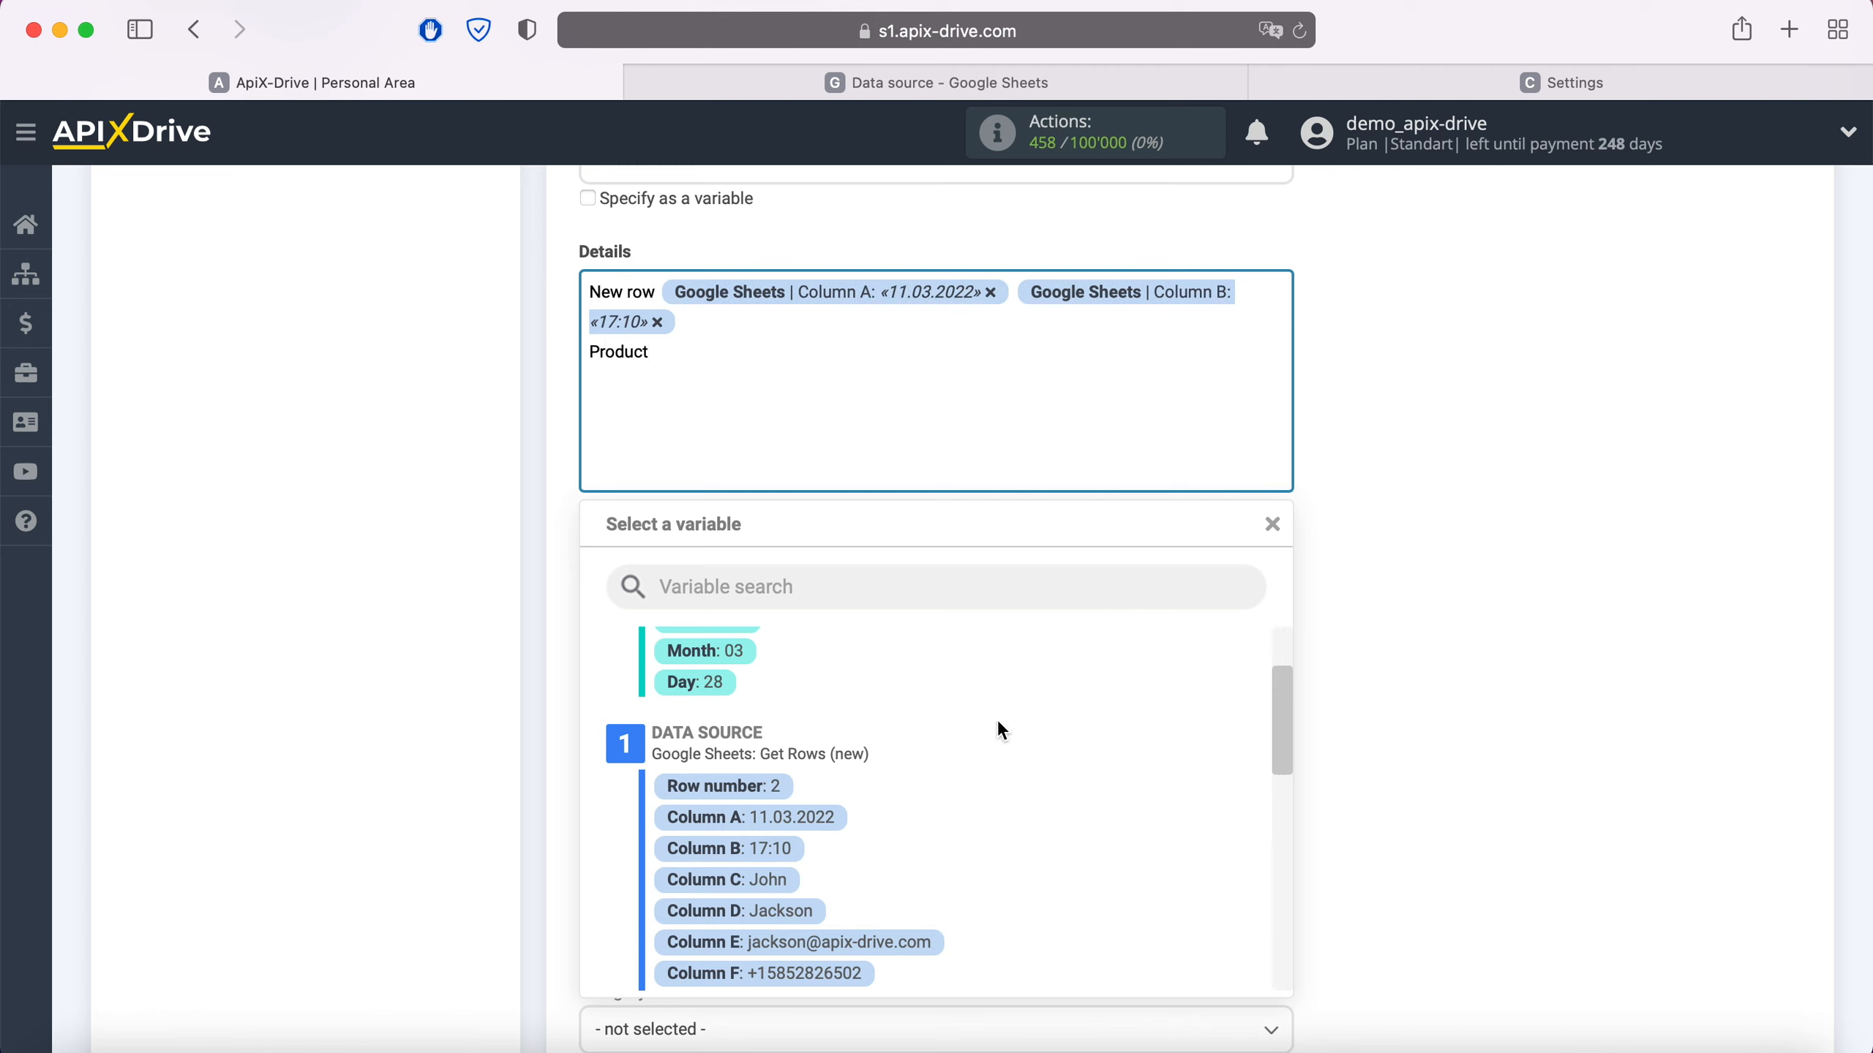
{"action": "scroll", "coordinate": [999, 739], "scroll_direction": "down", "scroll_amount": 3}
{"action": "left_click", "coordinate": [798, 878]}
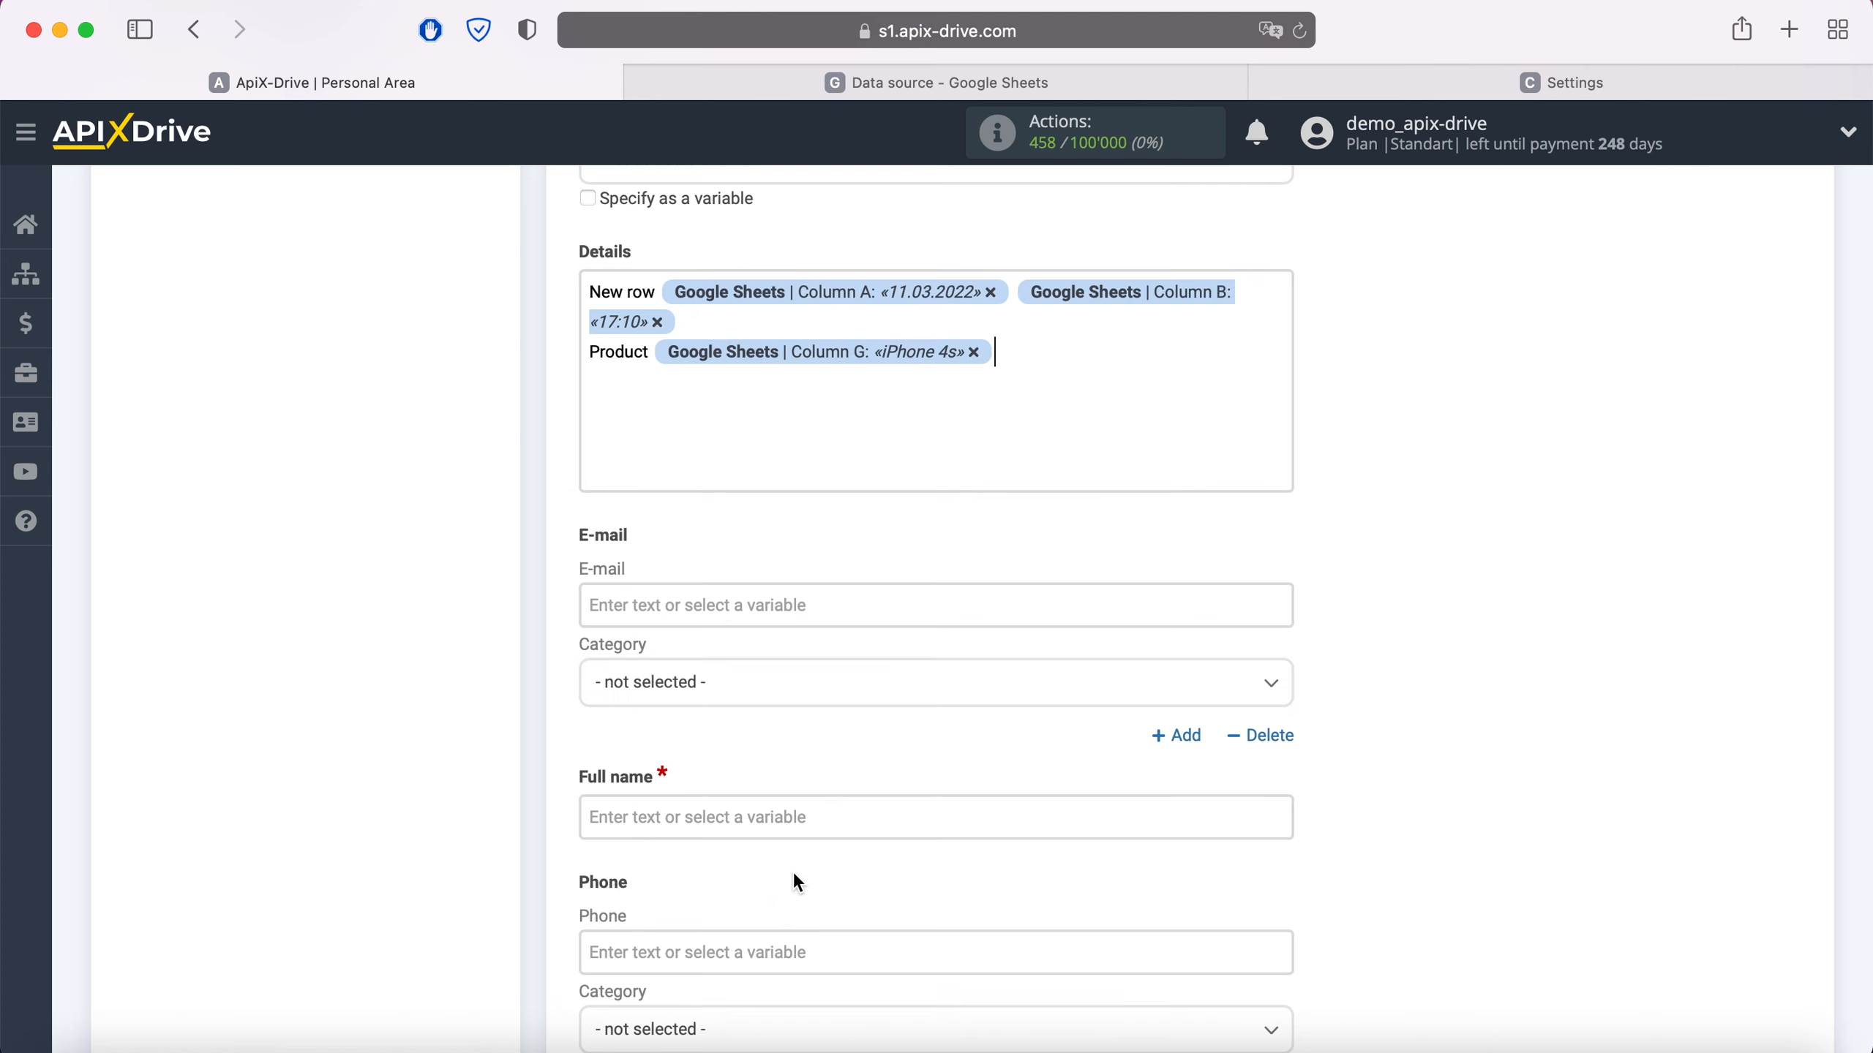
{"action": "key", "text": "Return"}
{"action": "type", "text": "Price"}
{"action": "left_click", "coordinate": [698, 399]}
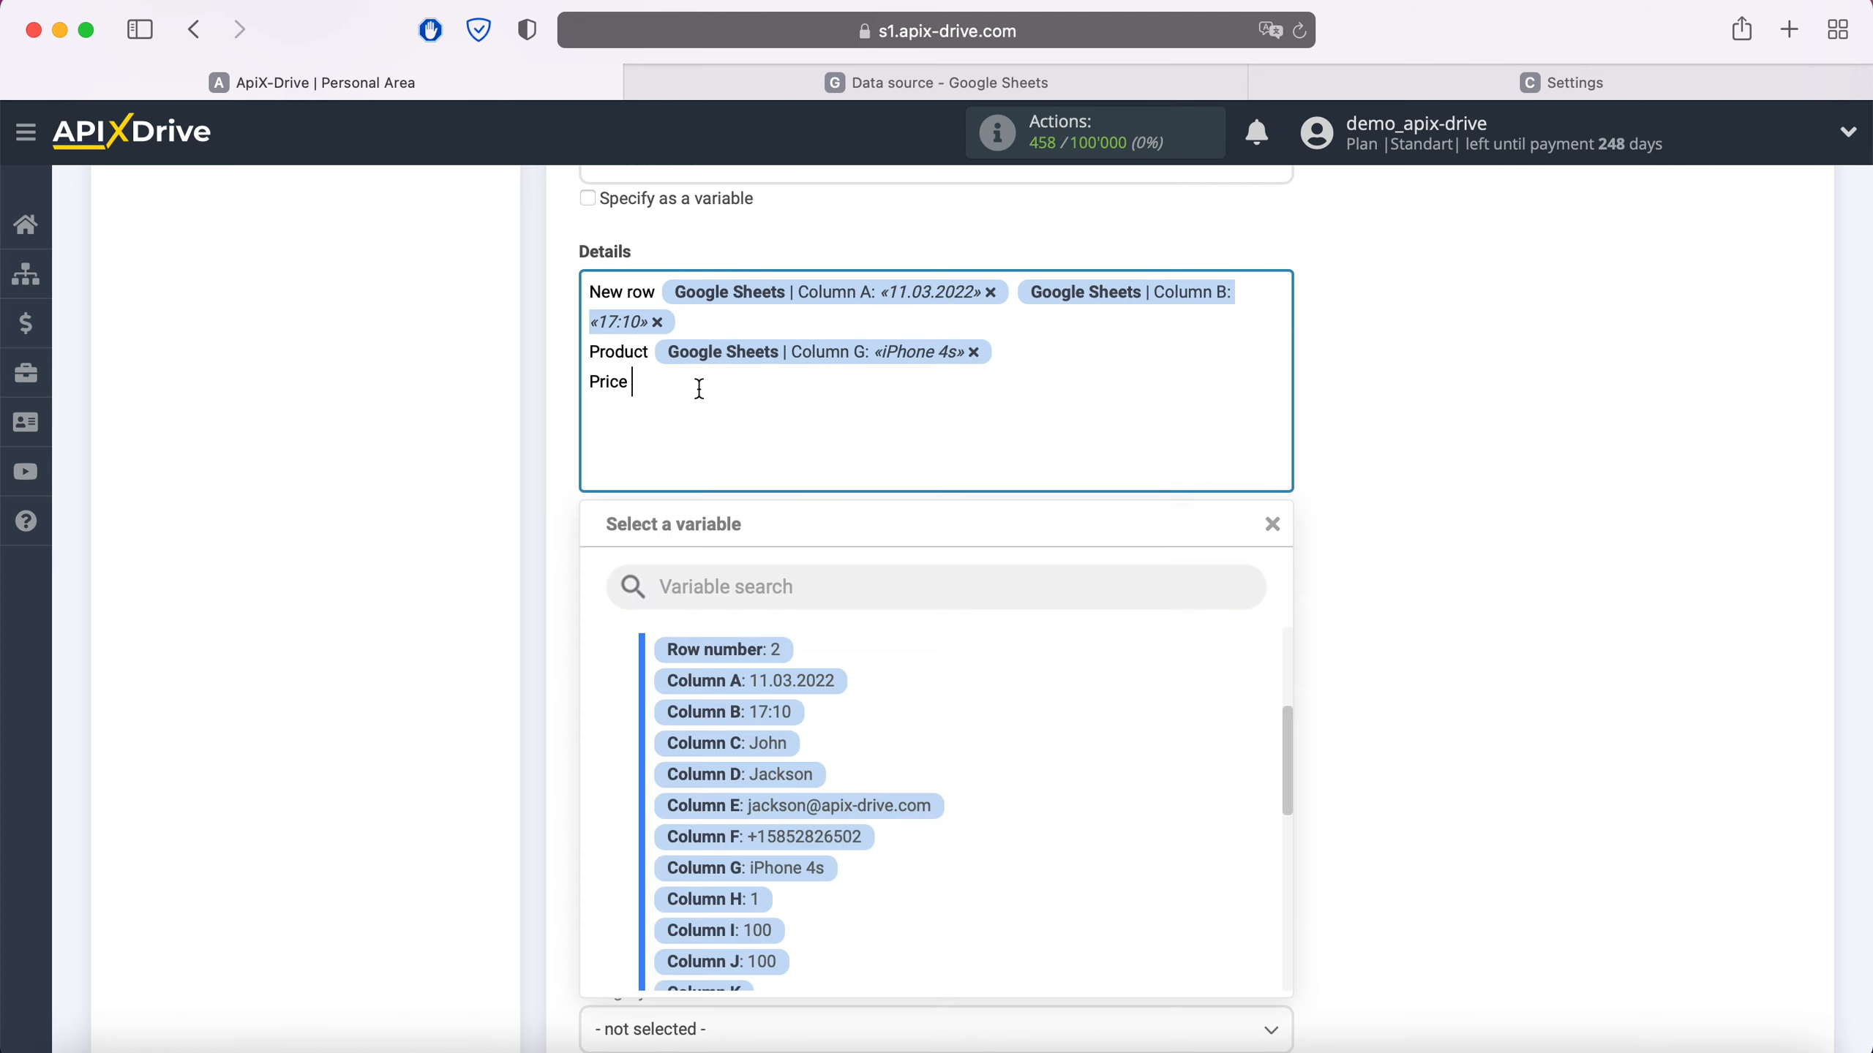
{"action": "left_click", "coordinate": [749, 932]}
- Map E-mail to Column E with category Work
{"action": "left_click", "coordinate": [724, 606]}
{"action": "scroll", "coordinate": [724, 606], "scroll_direction": "down", "scroll_amount": 5}
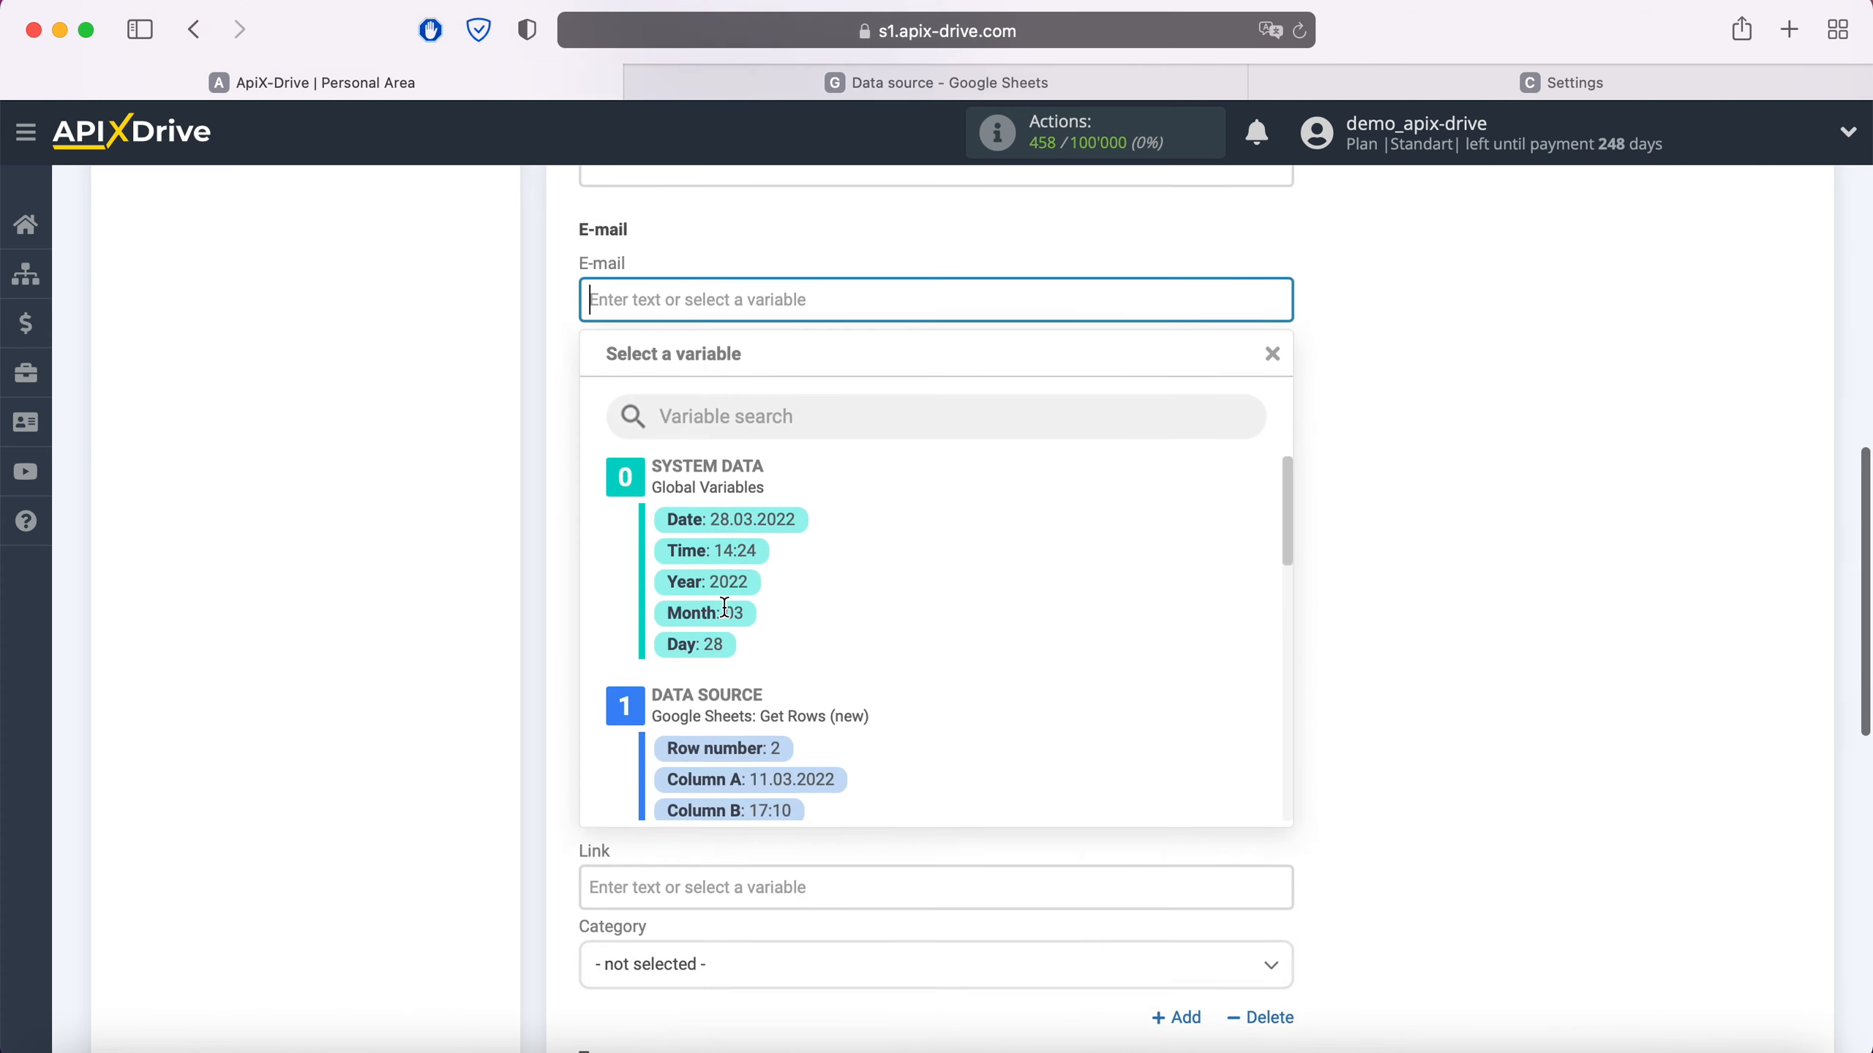
{"action": "scroll", "coordinate": [994, 668], "scroll_direction": "down", "scroll_amount": 3}
{"action": "left_click", "coordinate": [879, 708]}
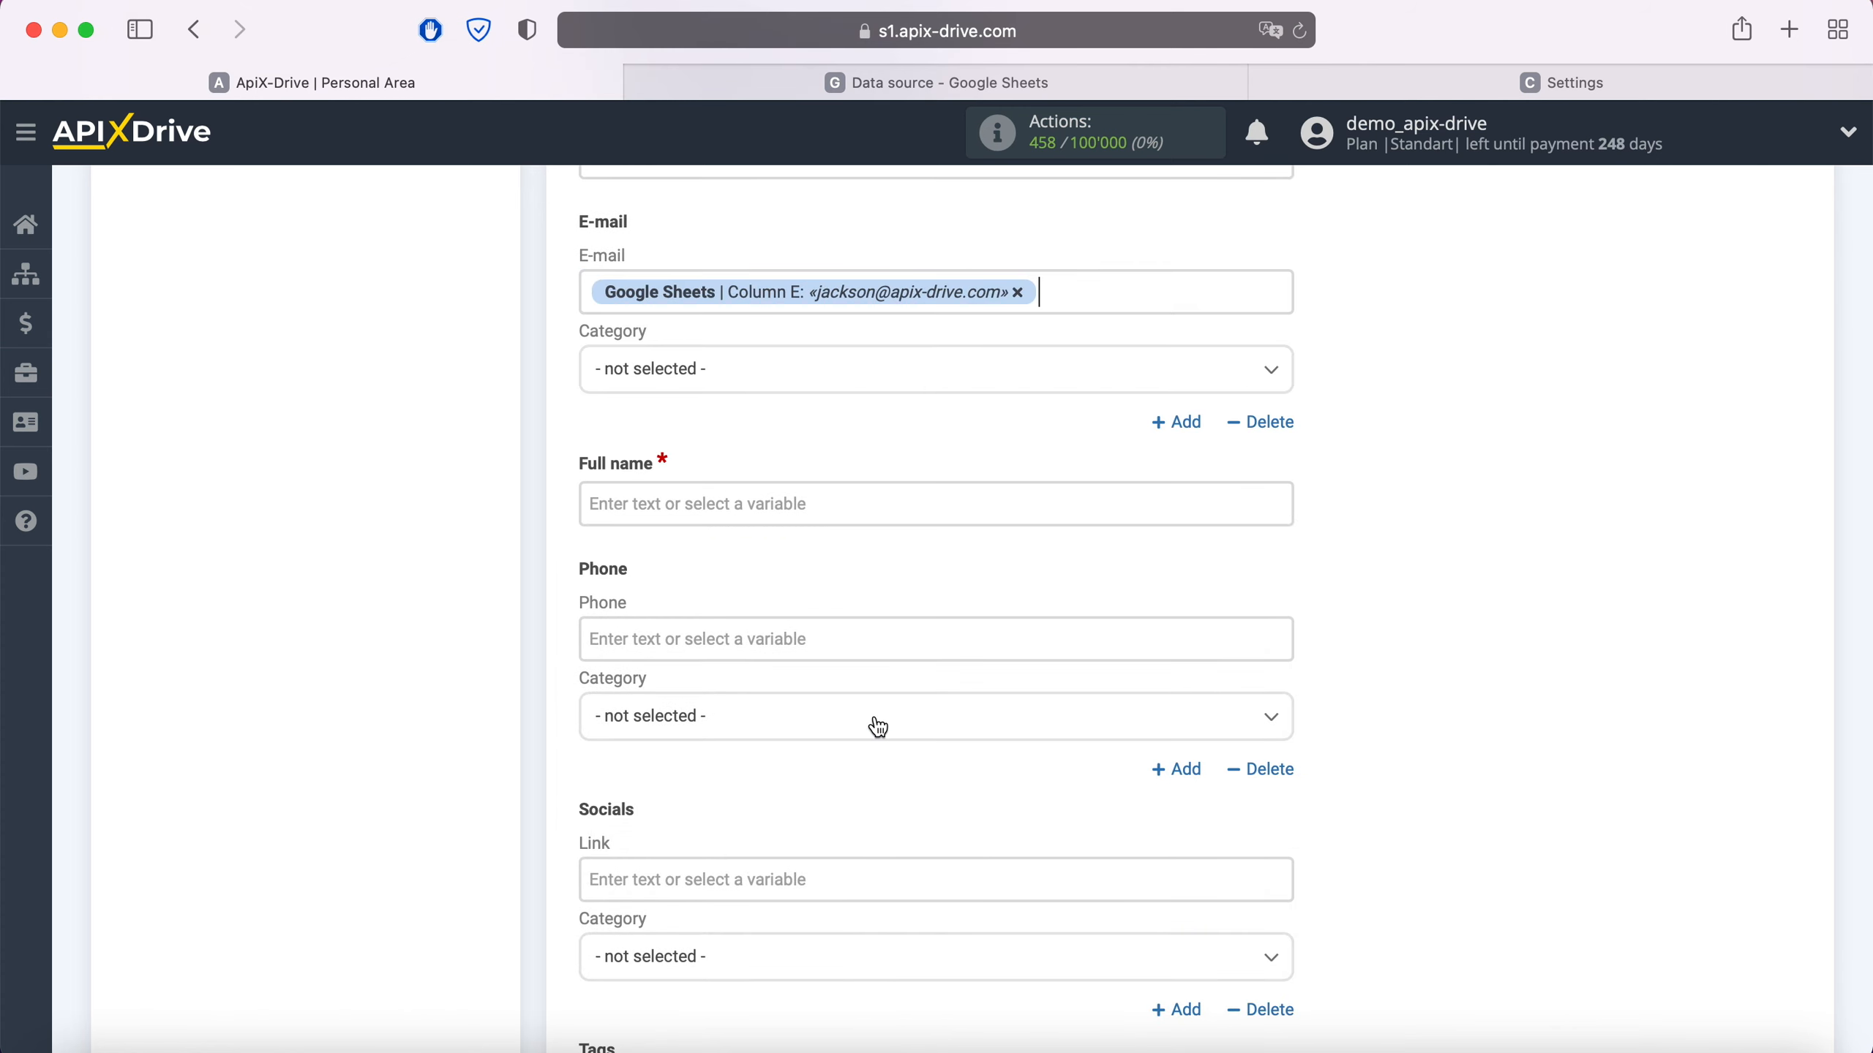
{"action": "left_click", "coordinate": [717, 383]}
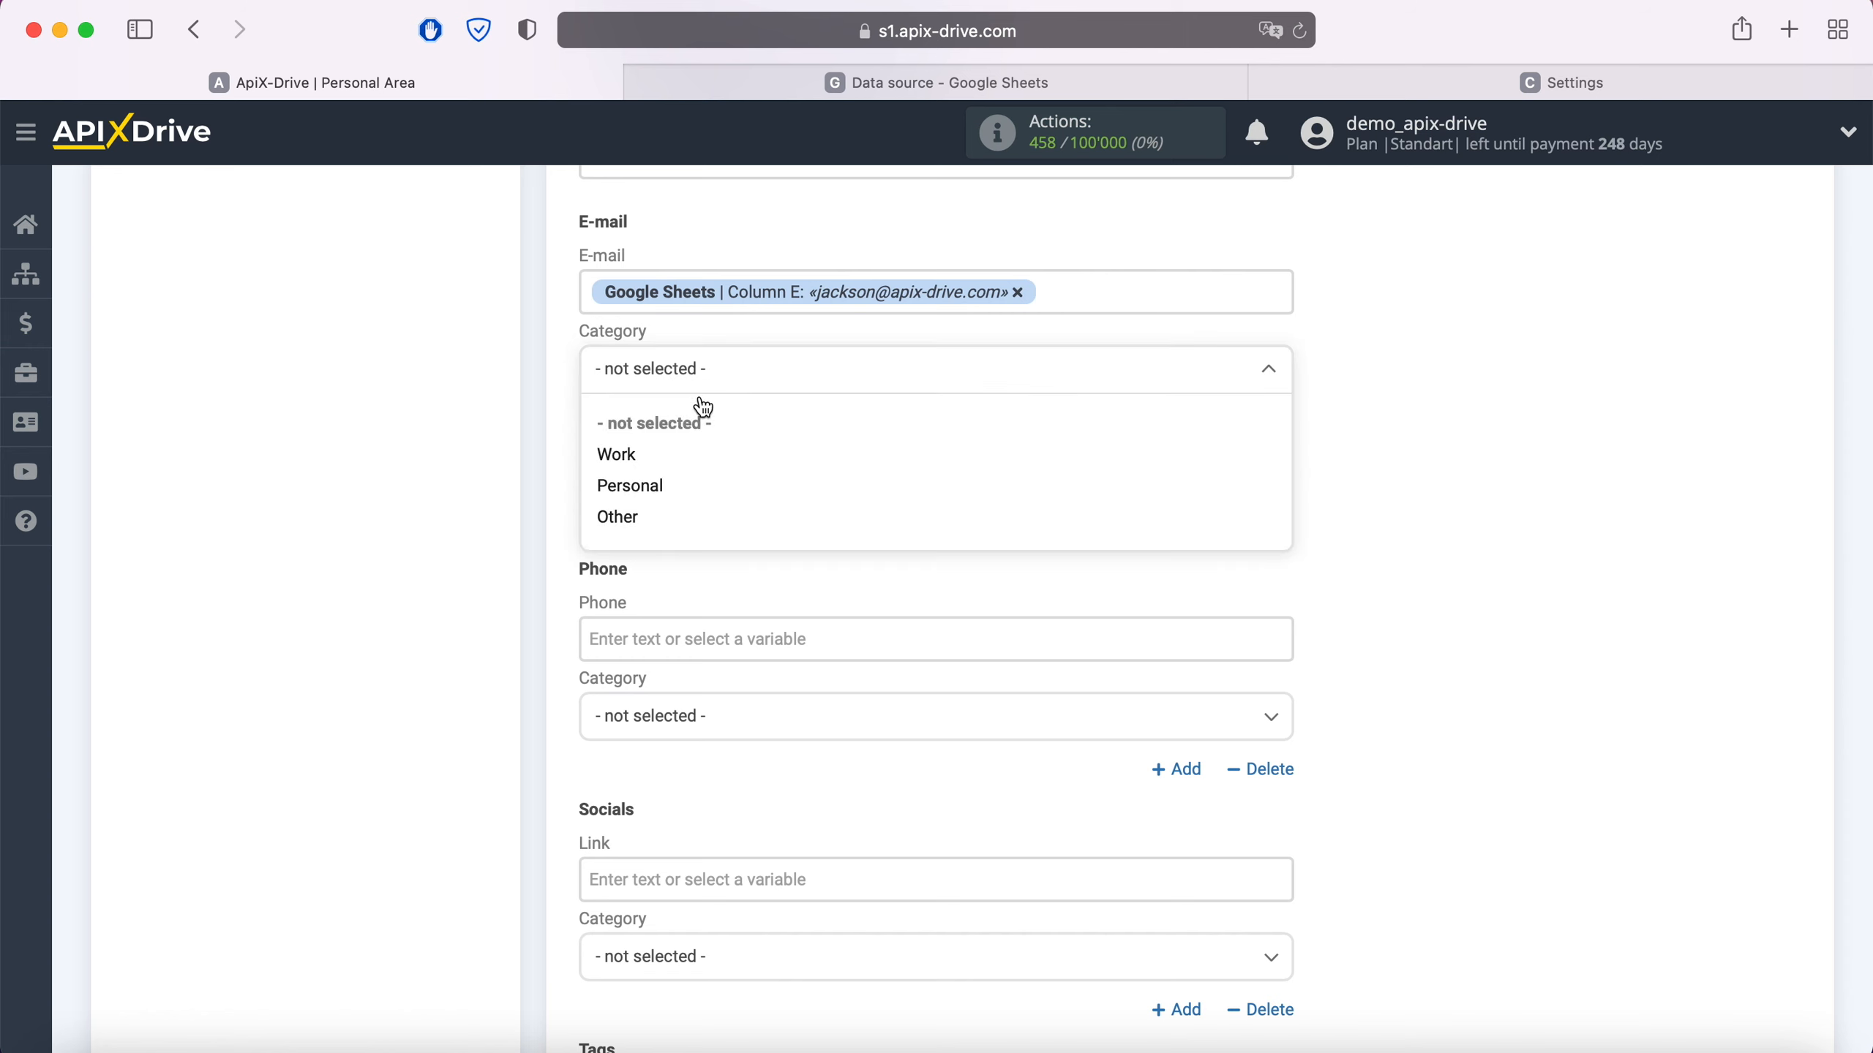
{"action": "left_click", "coordinate": [624, 455]}
- Build Full name from Columns C and D
{"action": "left_click", "coordinate": [656, 502]}
{"action": "scroll", "coordinate": [656, 502], "scroll_direction": "down", "scroll_amount": 3}
{"action": "scroll", "coordinate": [980, 672], "scroll_direction": "down", "scroll_amount": 3}
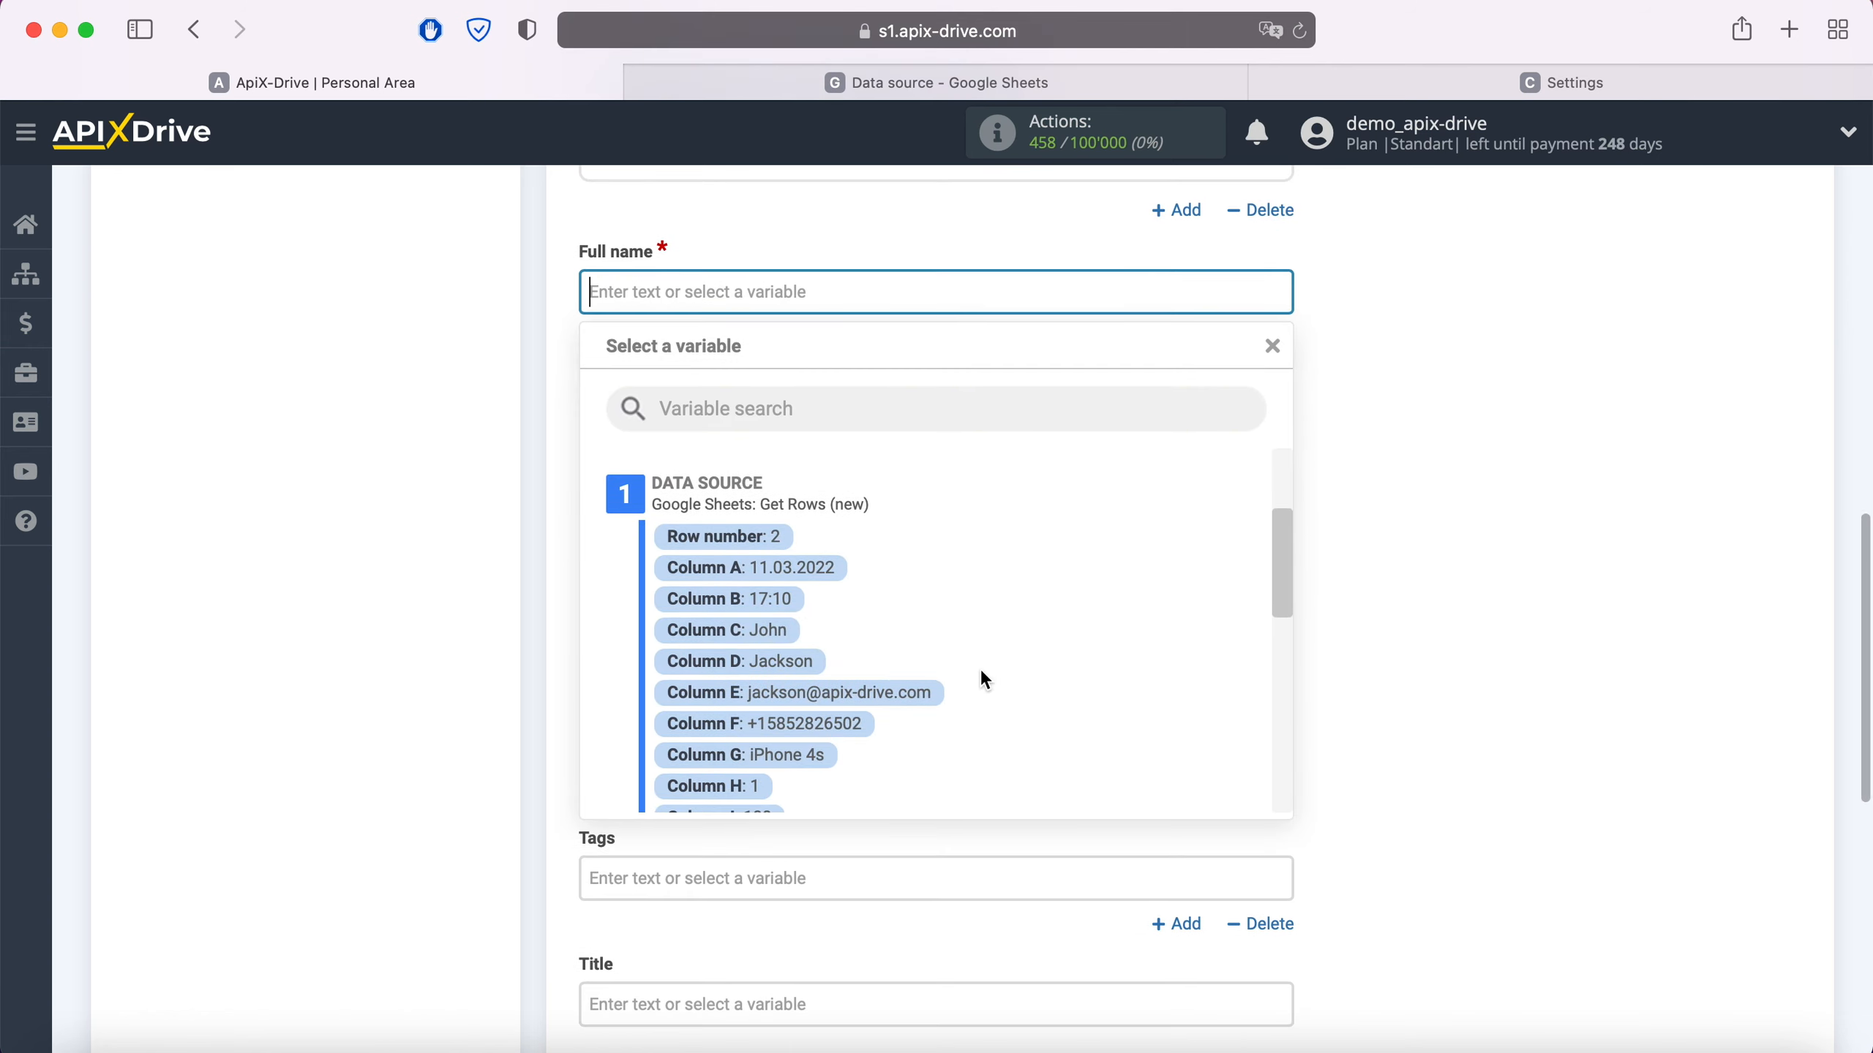
{"action": "left_click", "coordinate": [857, 629]}
{"action": "left_click", "coordinate": [966, 274]}
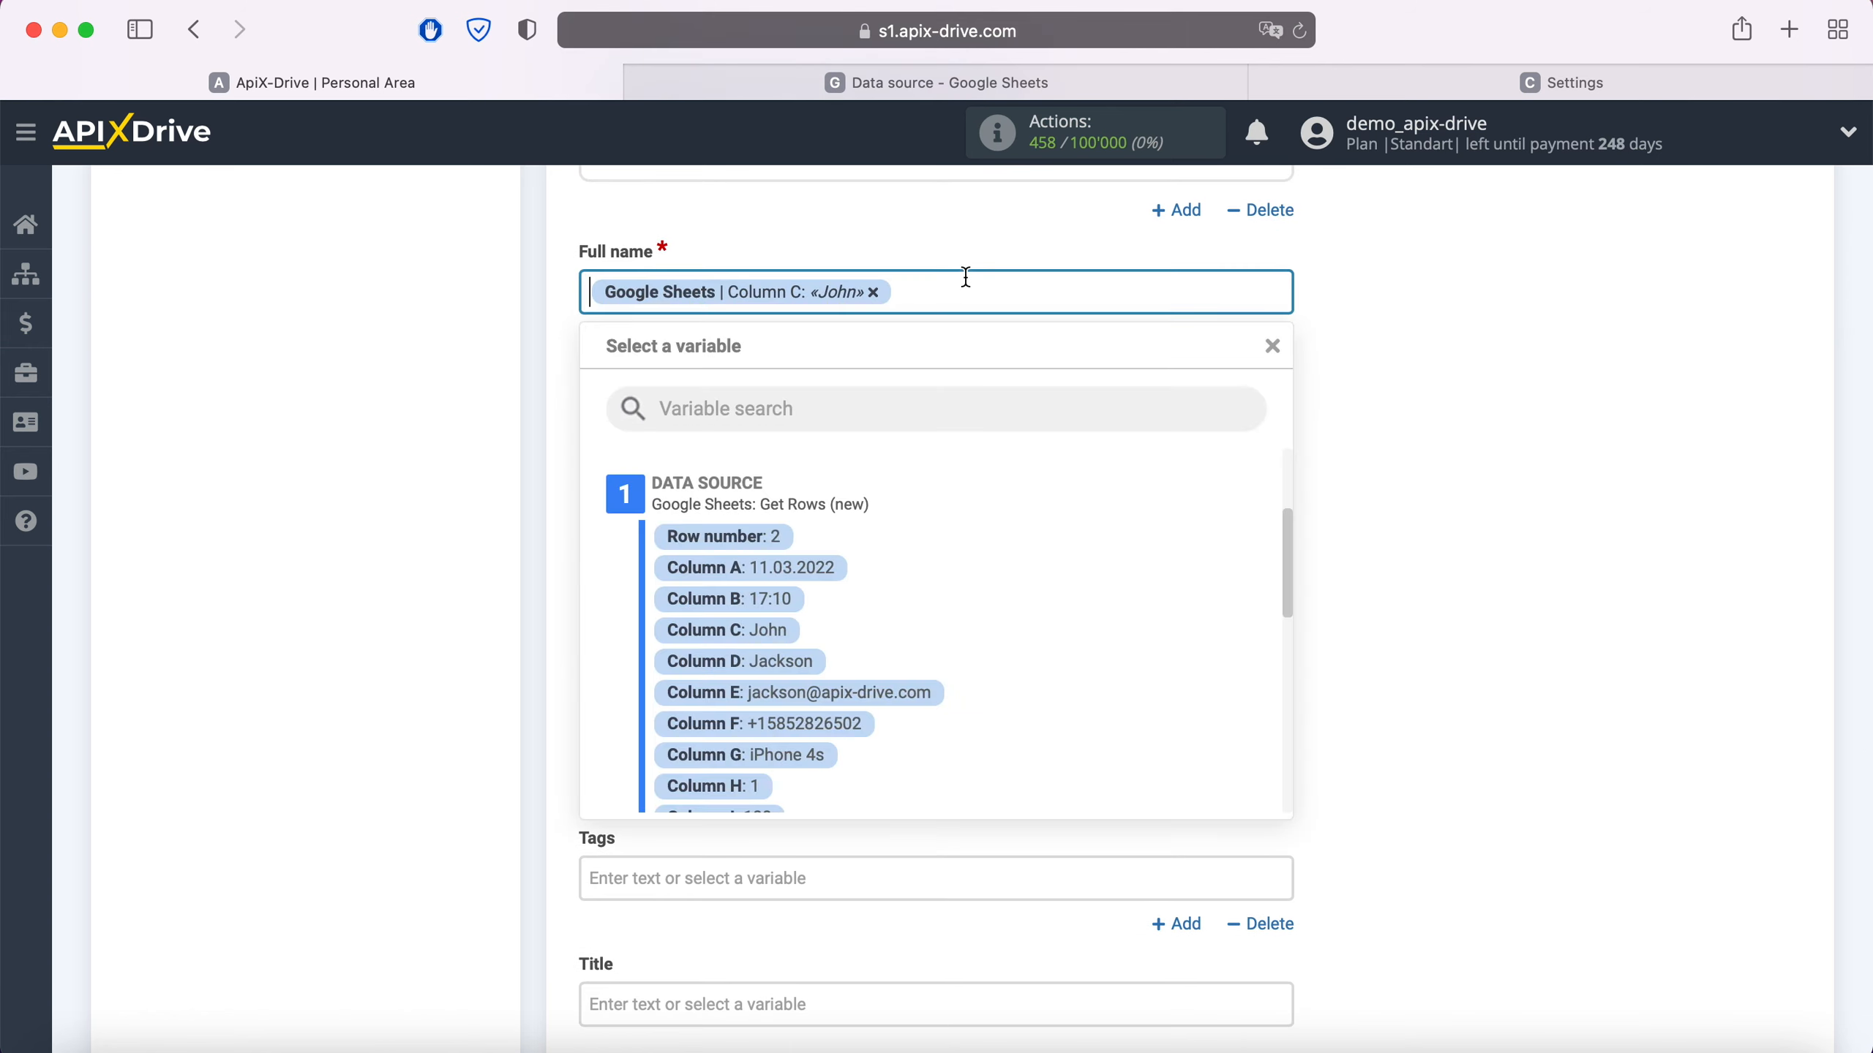
{"action": "left_click", "coordinate": [803, 660]}
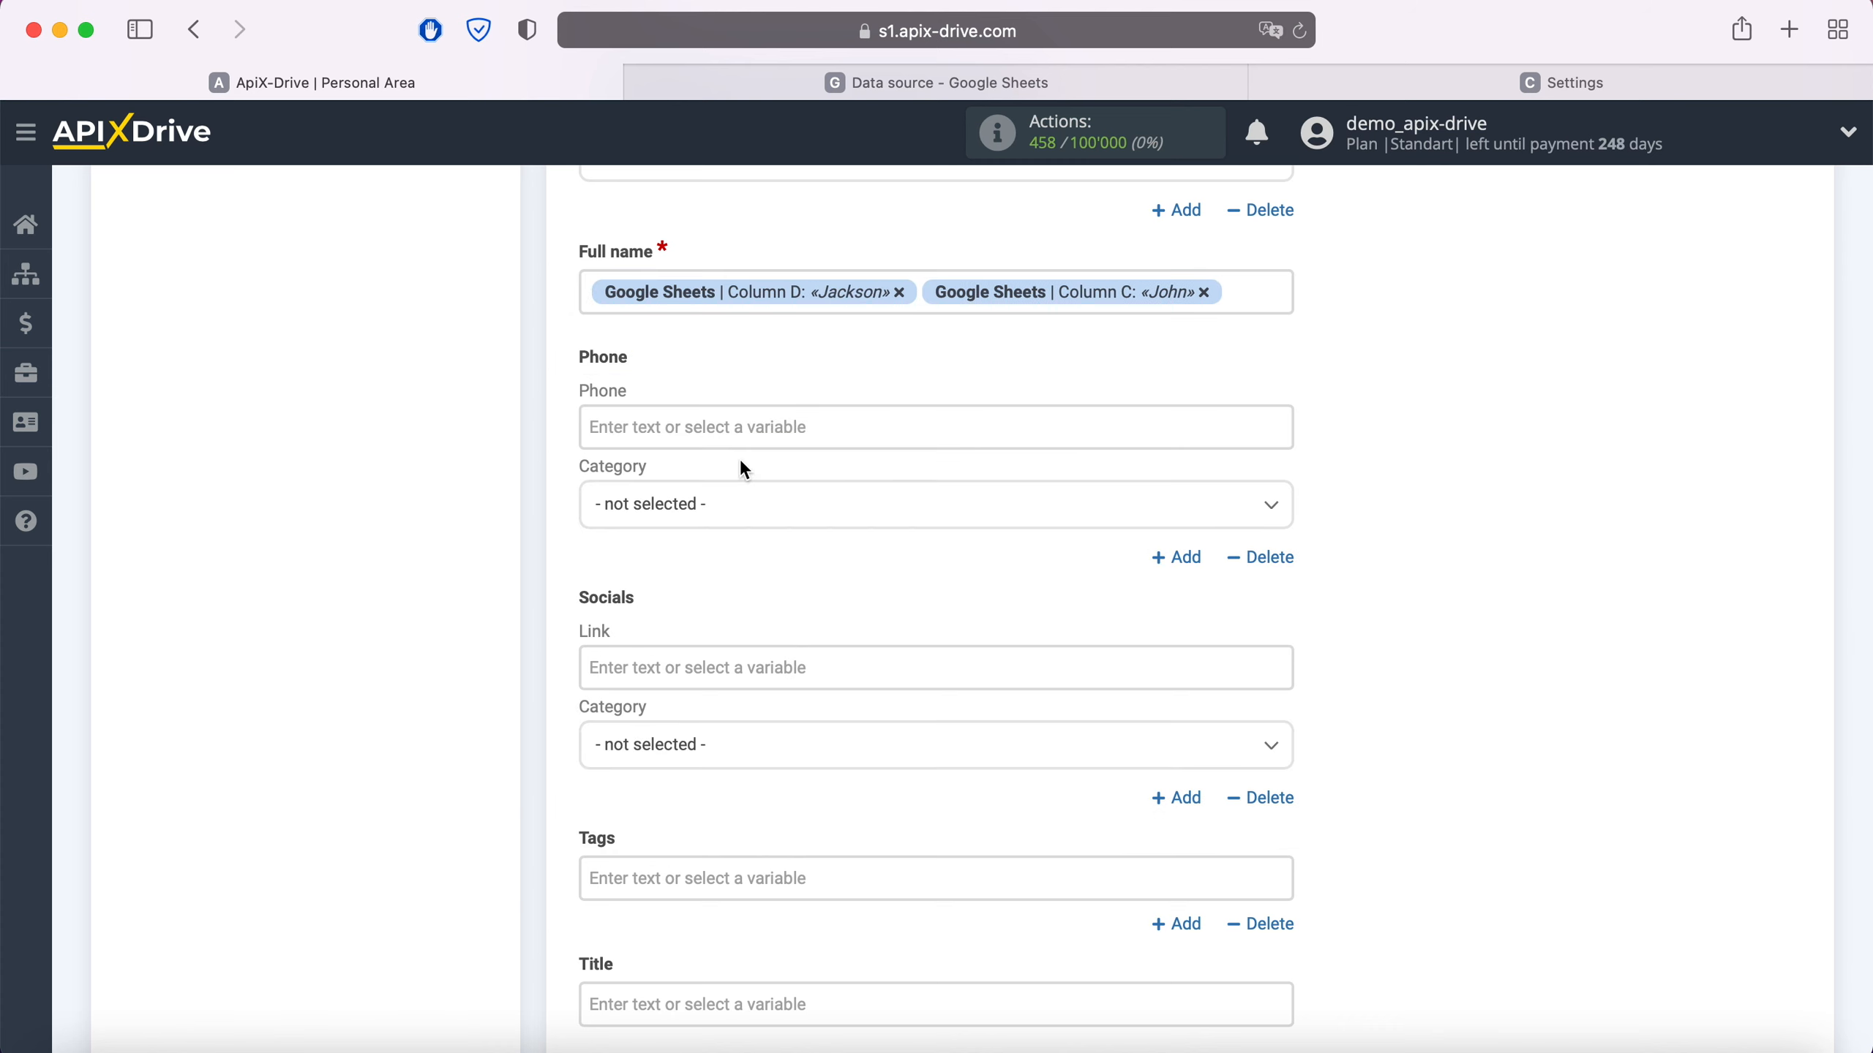
- Map Phone to Column F with category Work
{"action": "left_click", "coordinate": [742, 426]}
{"action": "scroll", "coordinate": [1068, 605], "scroll_direction": "down", "scroll_amount": 2}
{"action": "scroll", "coordinate": [1062, 595], "scroll_direction": "down", "scroll_amount": 3}
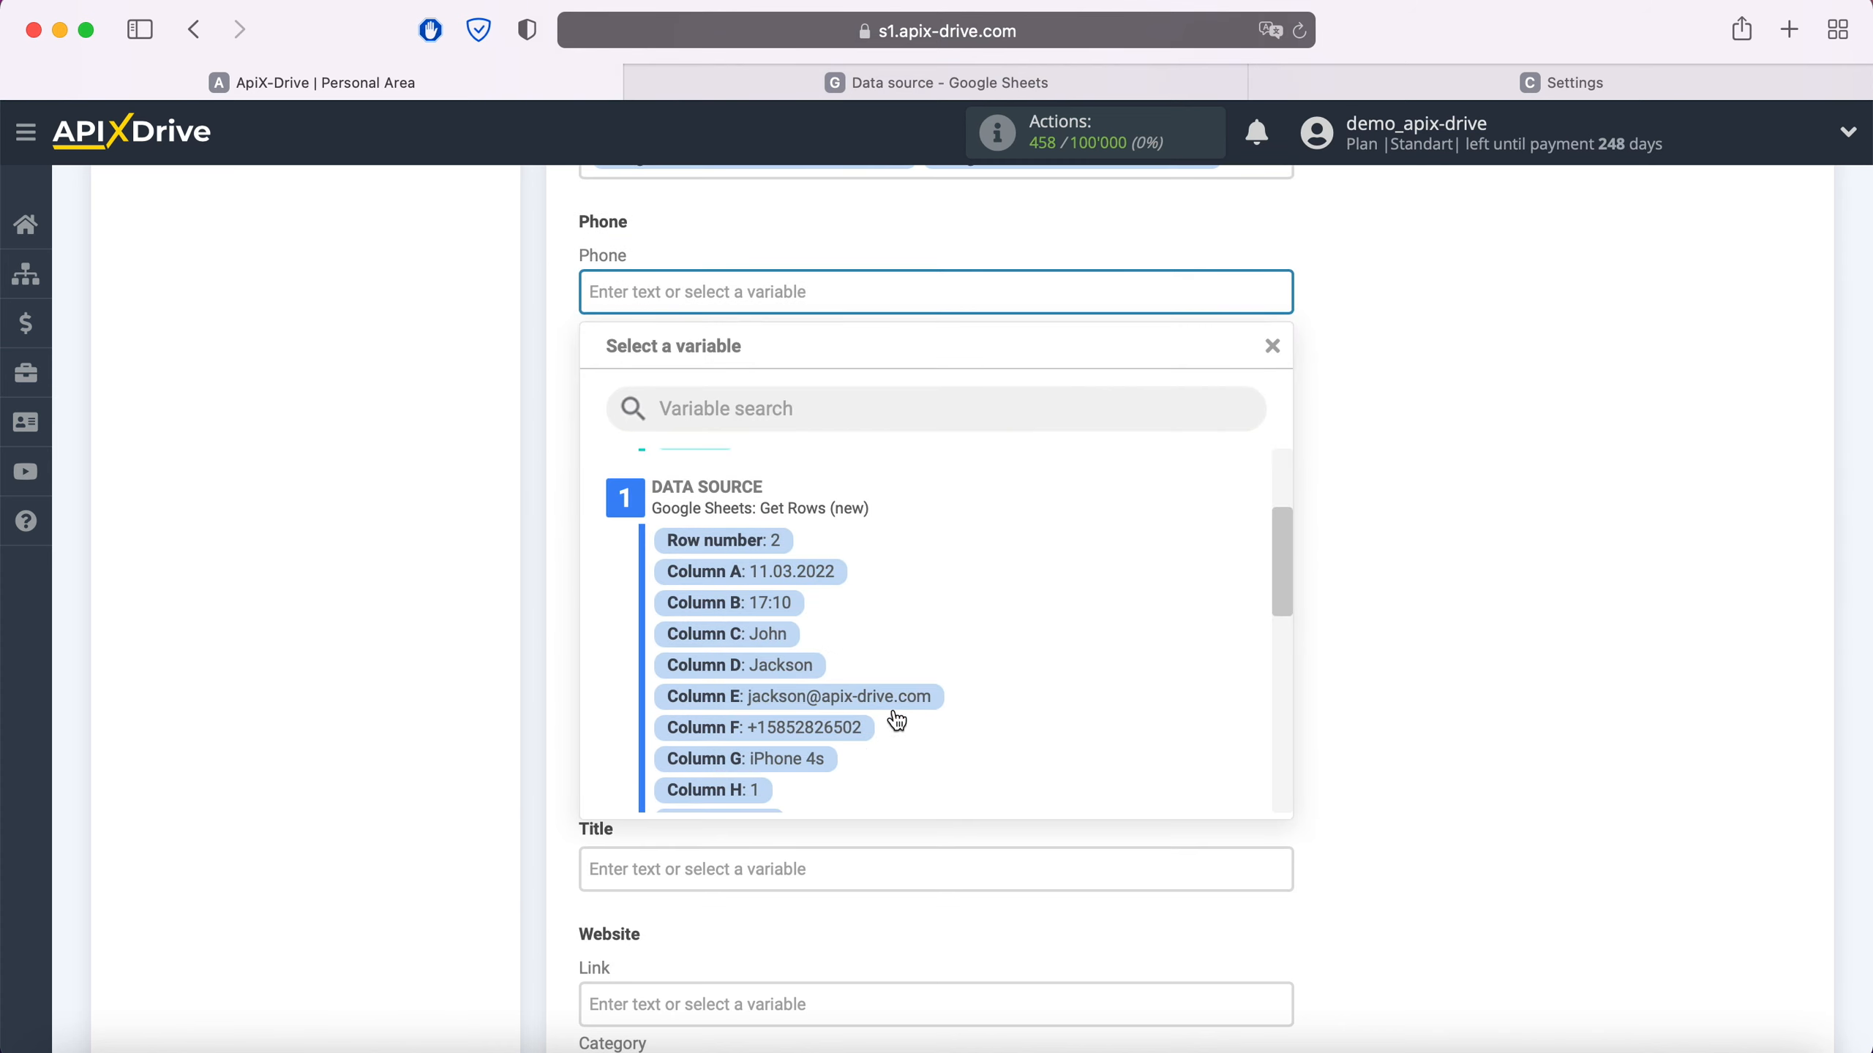
{"action": "left_click", "coordinate": [841, 730]}
{"action": "left_click", "coordinate": [722, 384]}
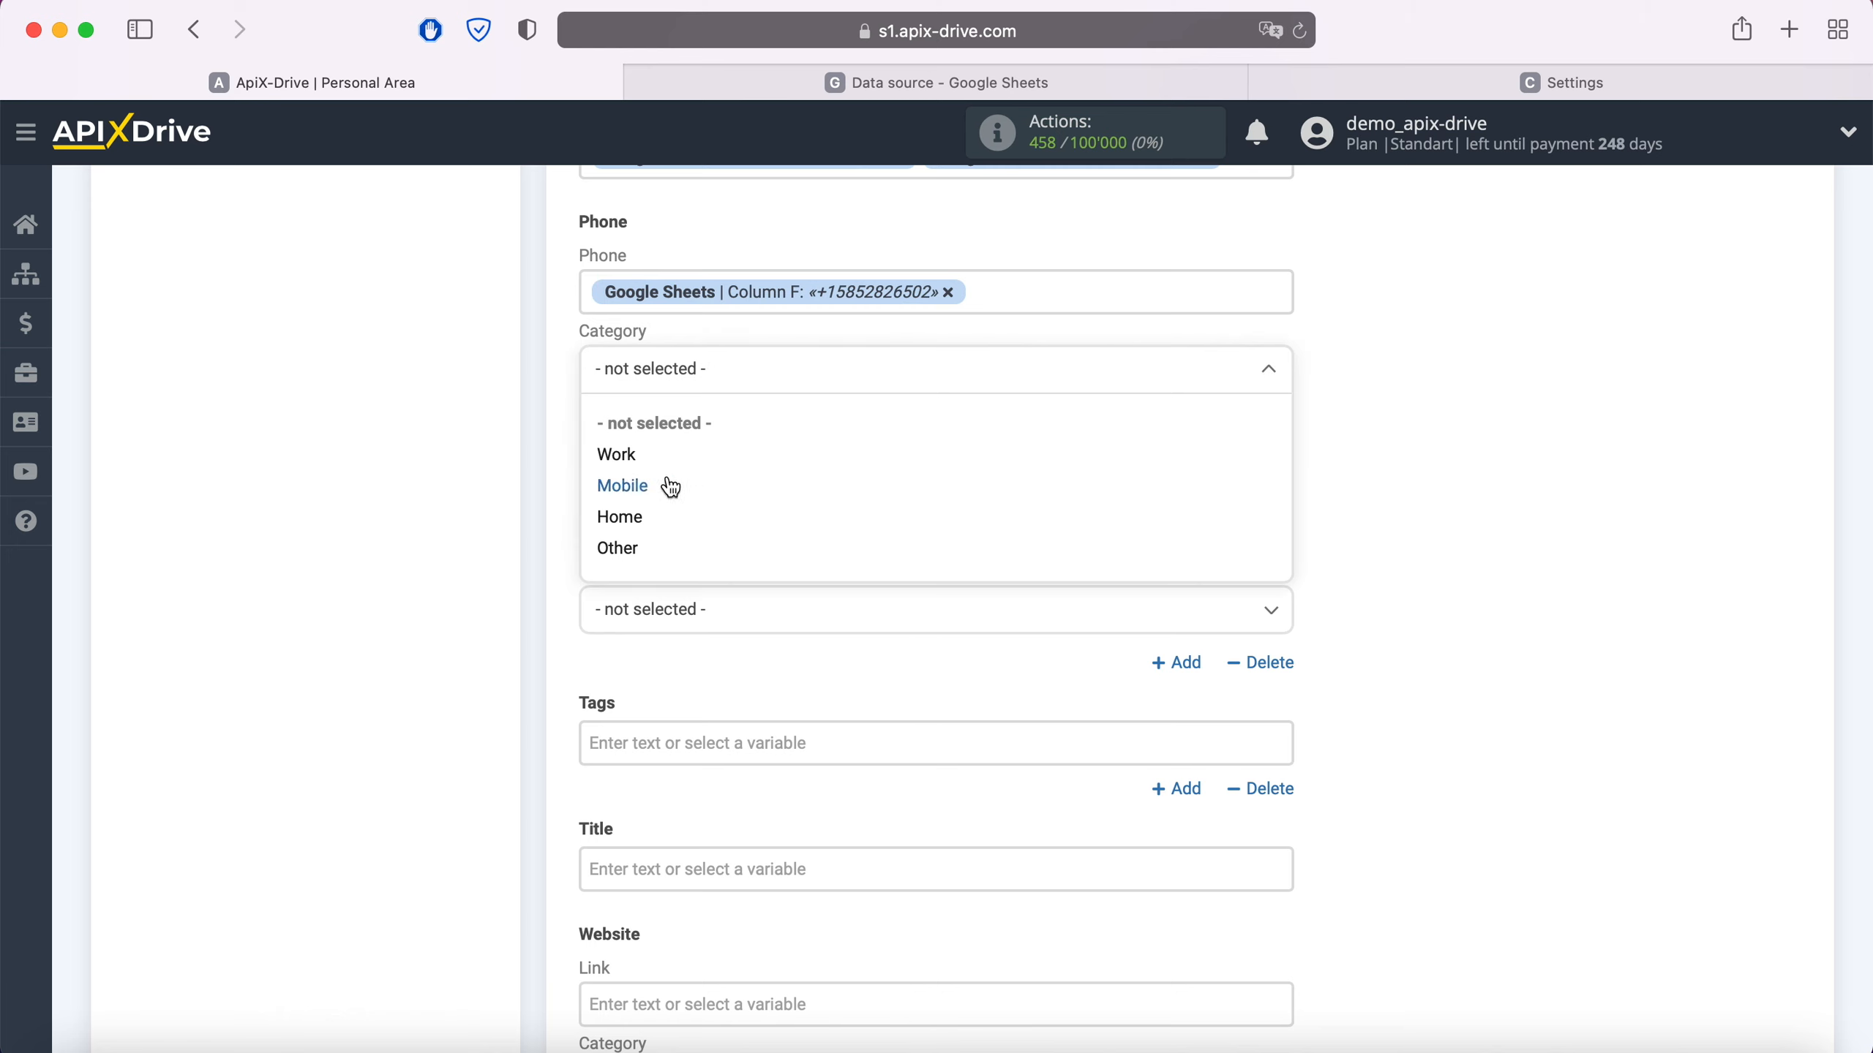
{"action": "left_click", "coordinate": [629, 459]}
- Set Title to 'New row' plus Columns C and D, and continue to the test preview
{"action": "scroll", "coordinate": [781, 539], "scroll_direction": "down", "scroll_amount": 4}
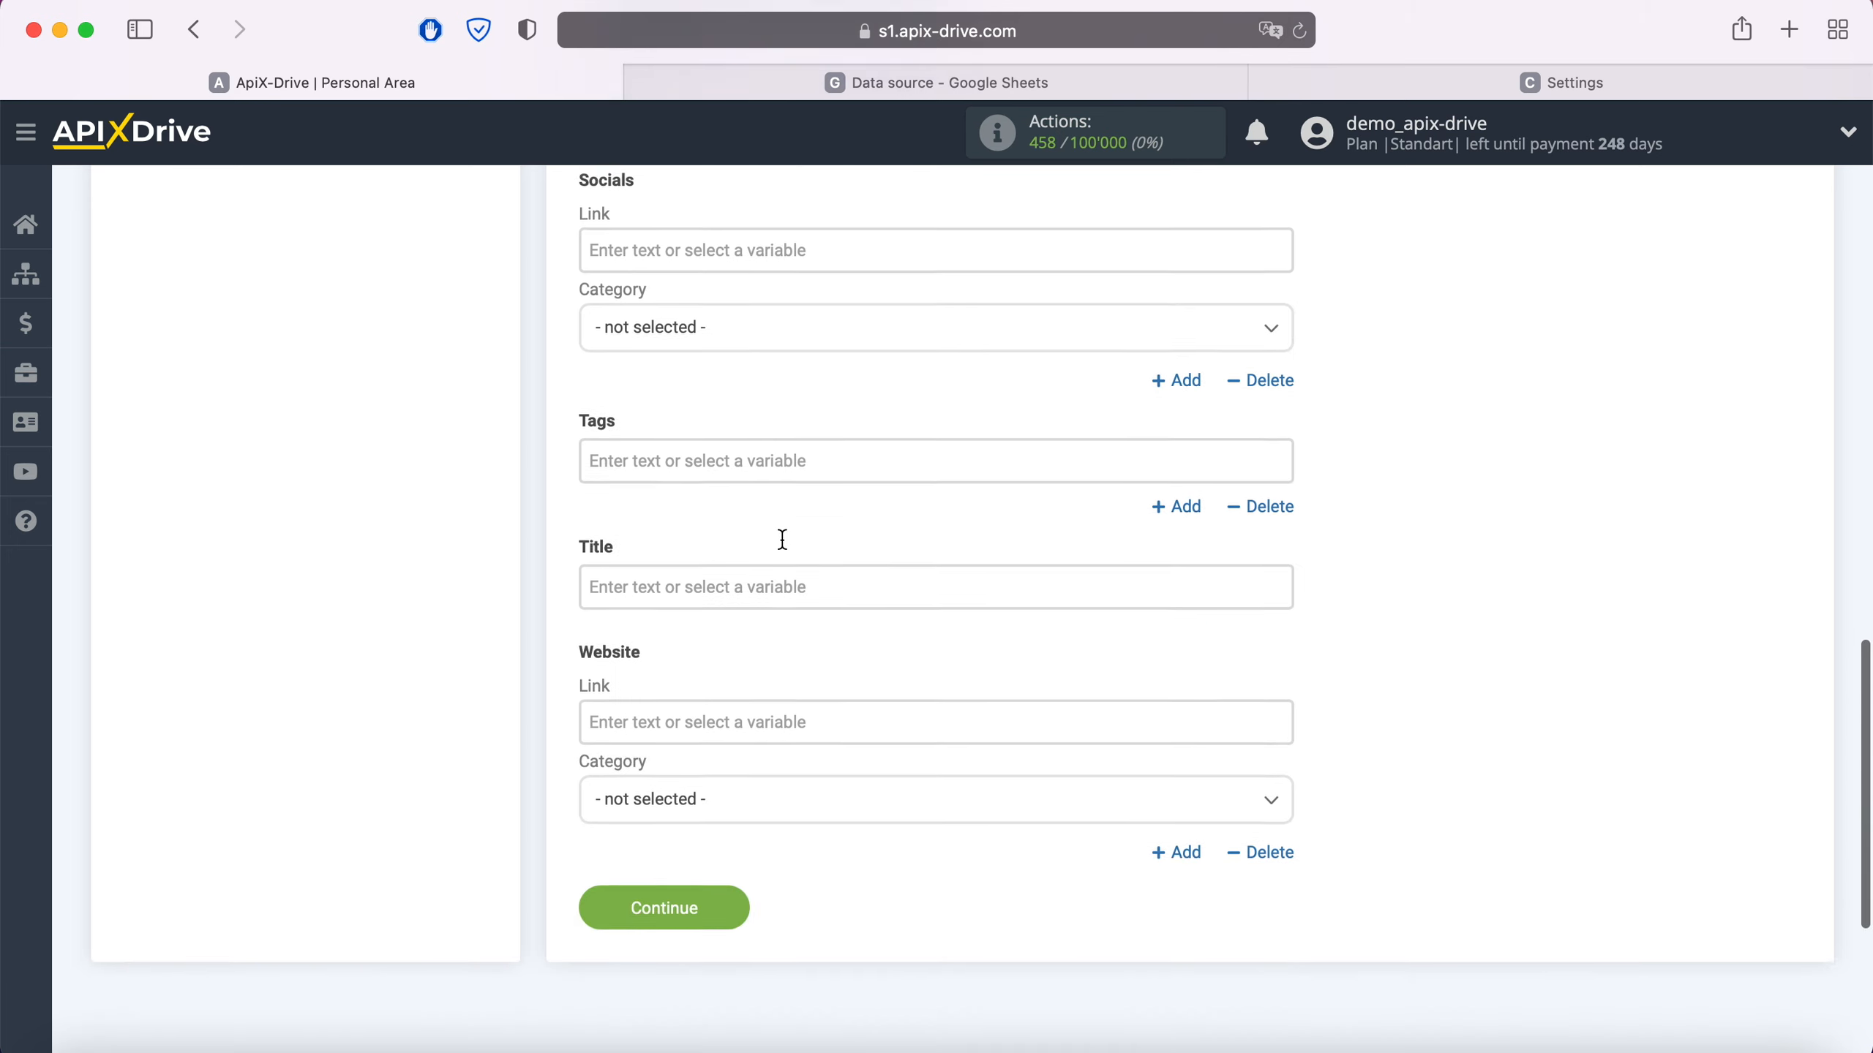
{"action": "left_click", "coordinate": [749, 575]}
{"action": "scroll", "coordinate": [748, 579], "scroll_direction": "down", "scroll_amount": 4}
{"action": "type", "text": "New row"}
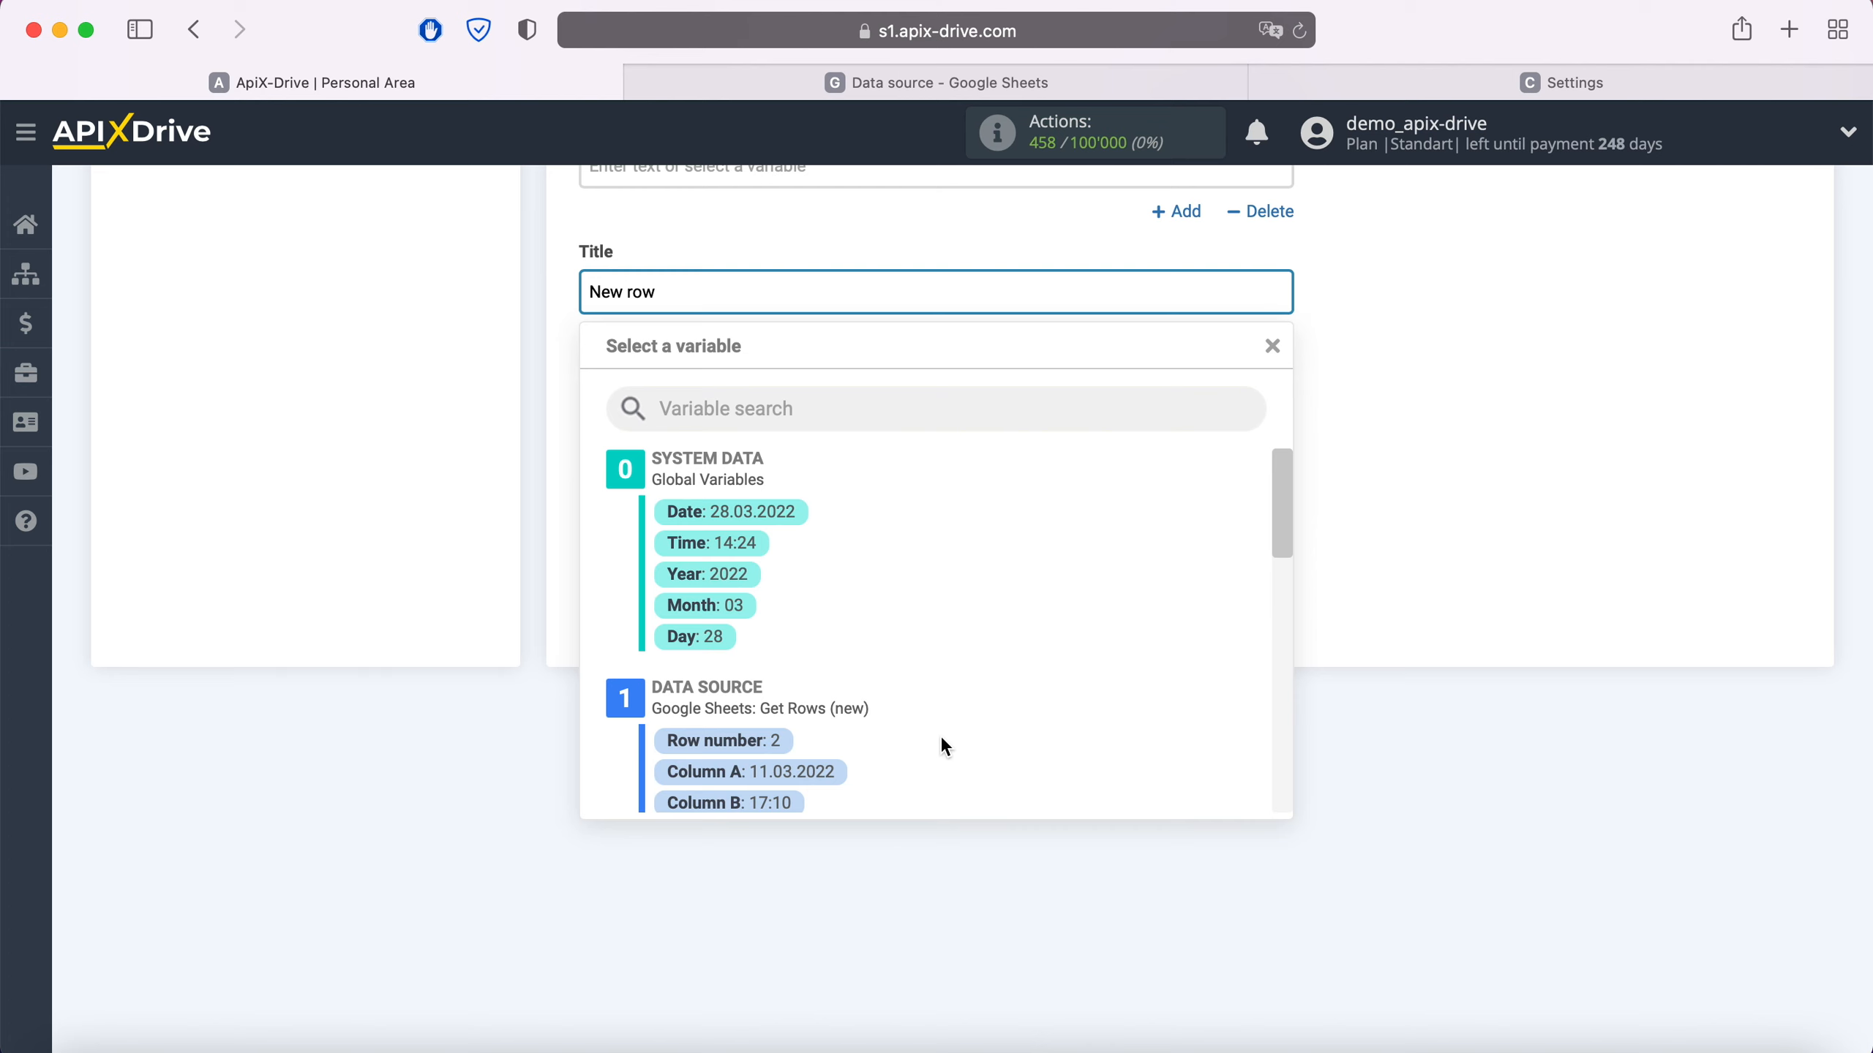
{"action": "scroll", "coordinate": [946, 747], "scroll_direction": "down", "scroll_amount": 3}
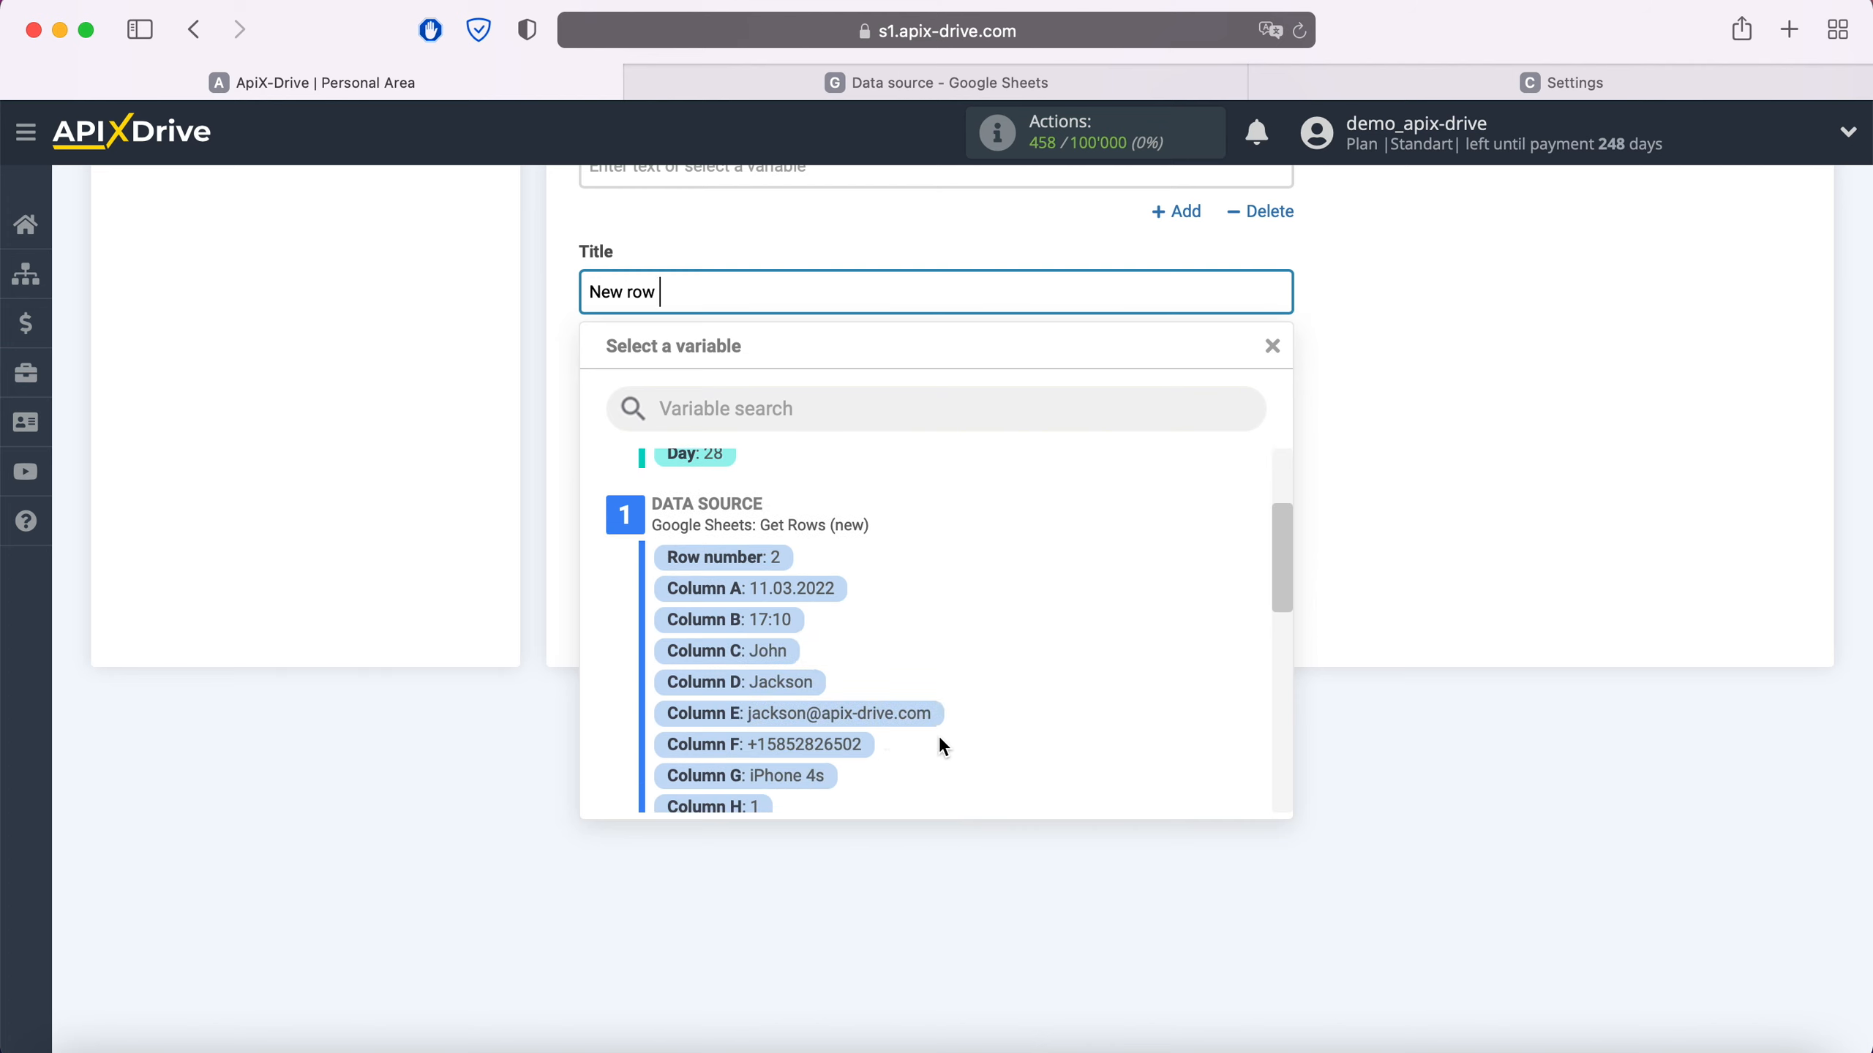
{"action": "left_click", "coordinate": [760, 652]}
{"action": "left_click", "coordinate": [1032, 295]}
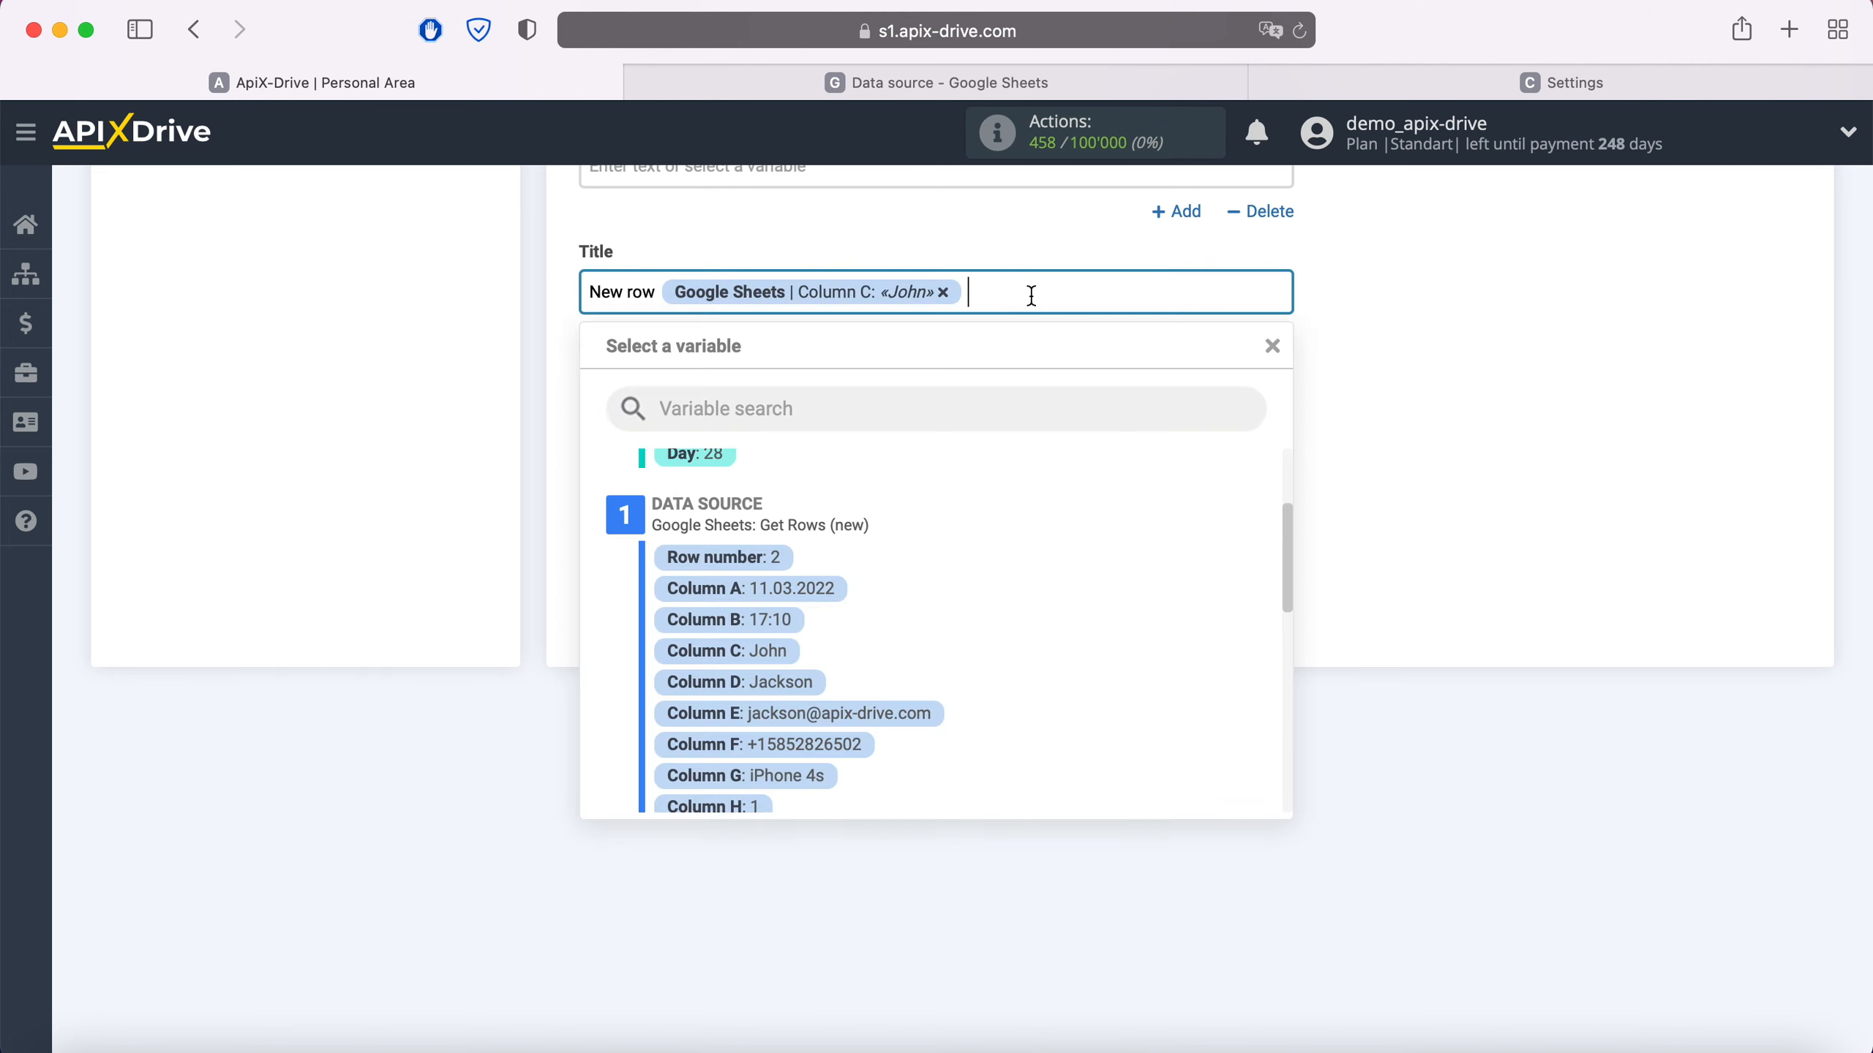
{"action": "left_click", "coordinate": [808, 682]}
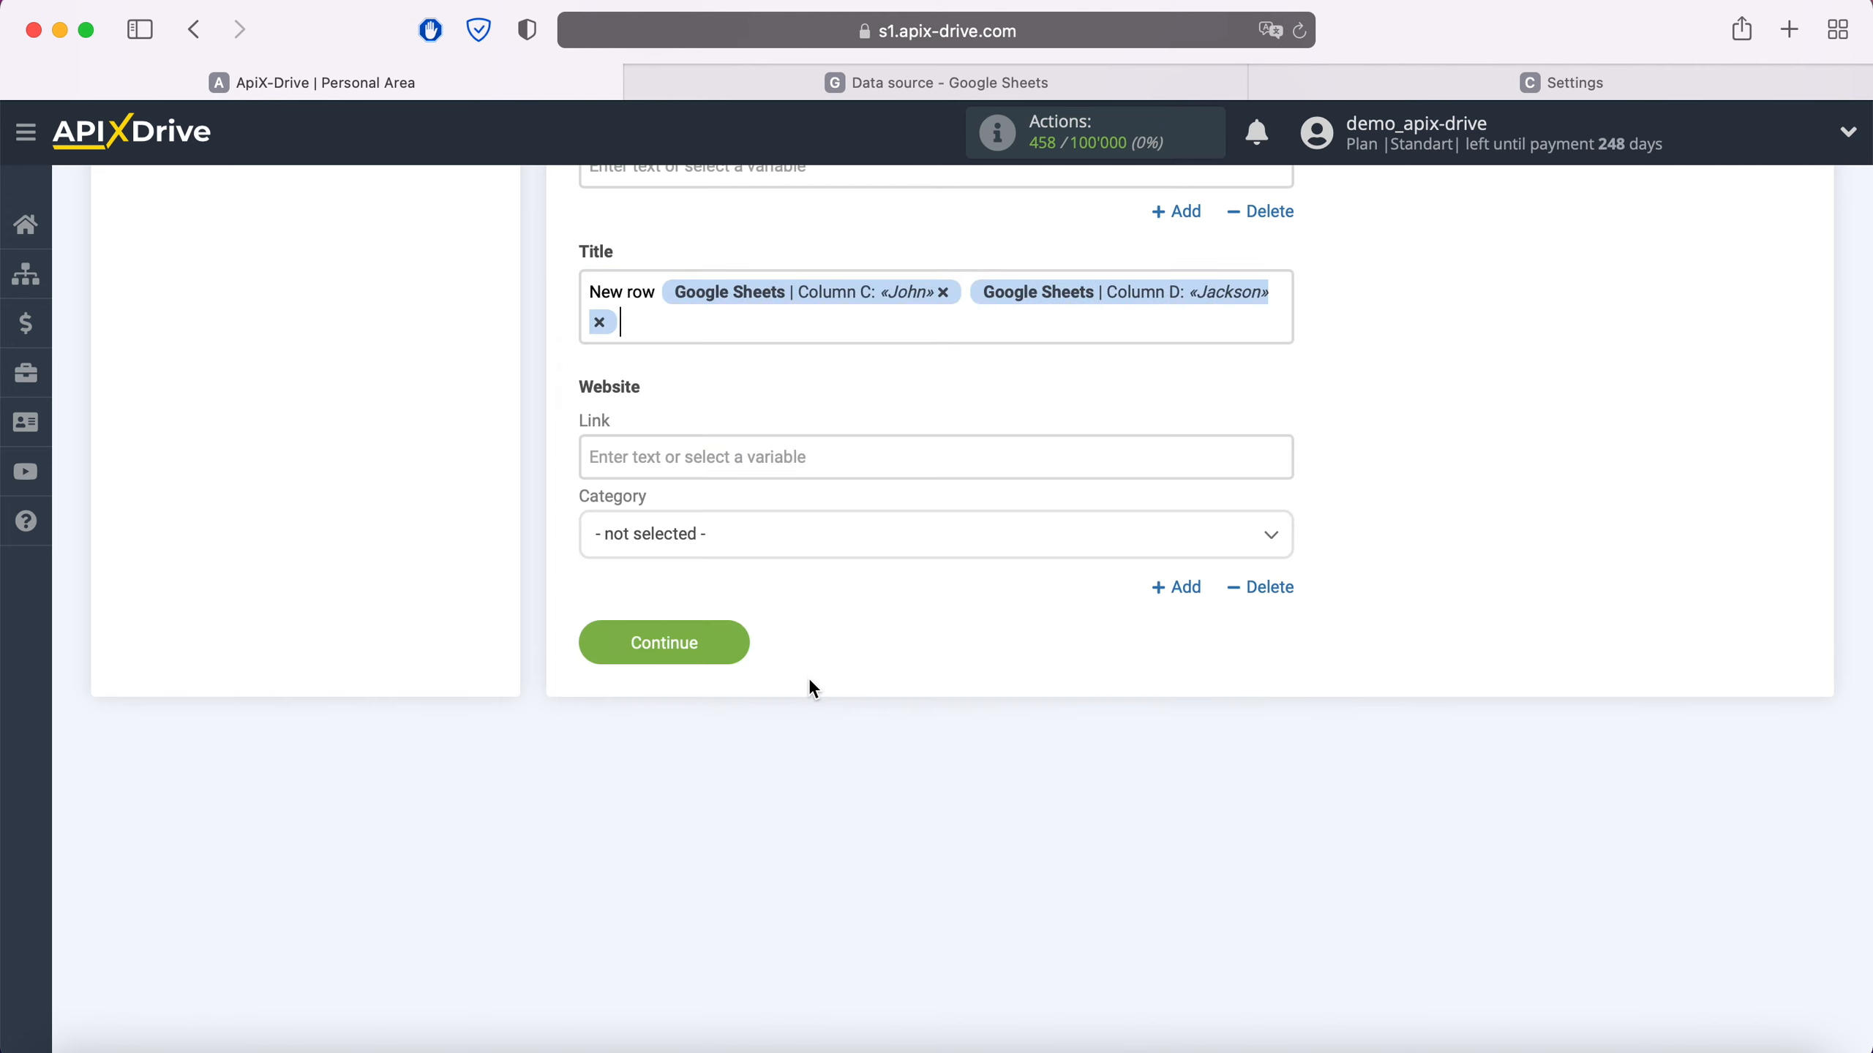
{"action": "left_click", "coordinate": [736, 644]}
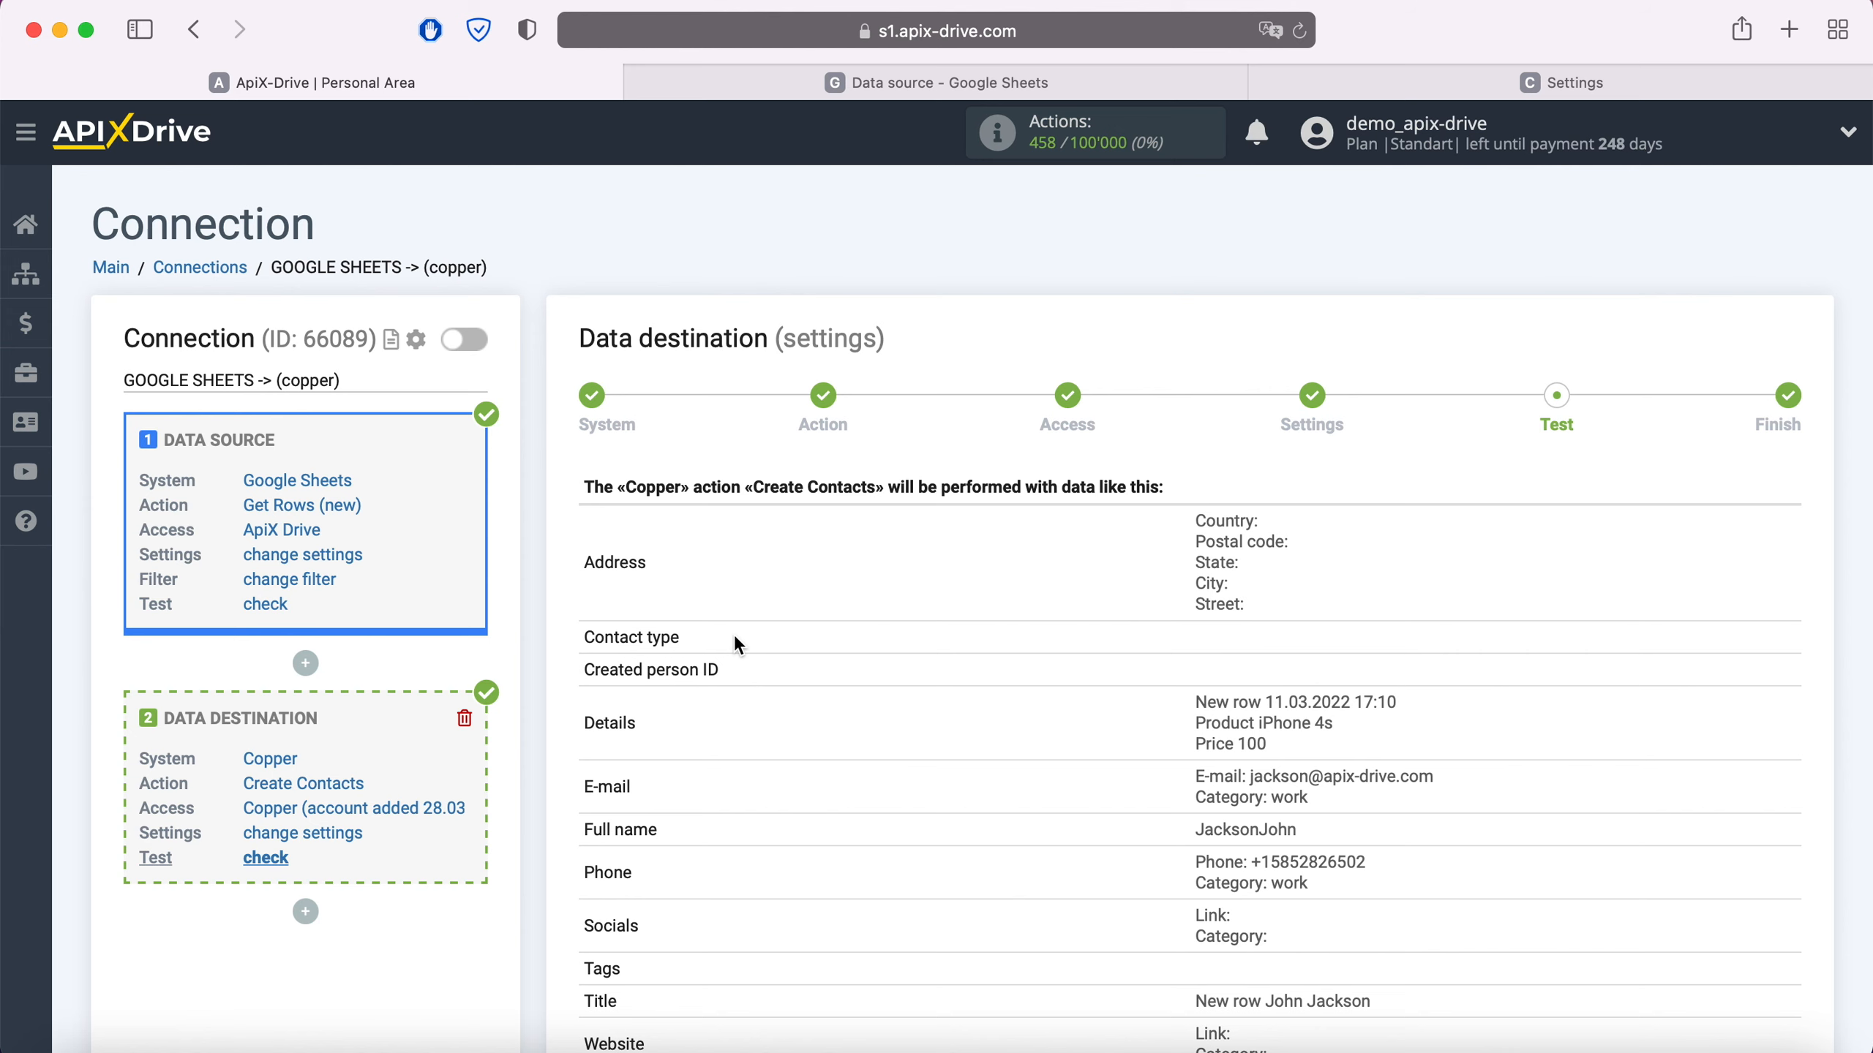
- Send the test contact to Copper, then view it in Copper's People list
{"action": "scroll", "coordinate": [735, 645], "scroll_direction": "down", "scroll_amount": 3}
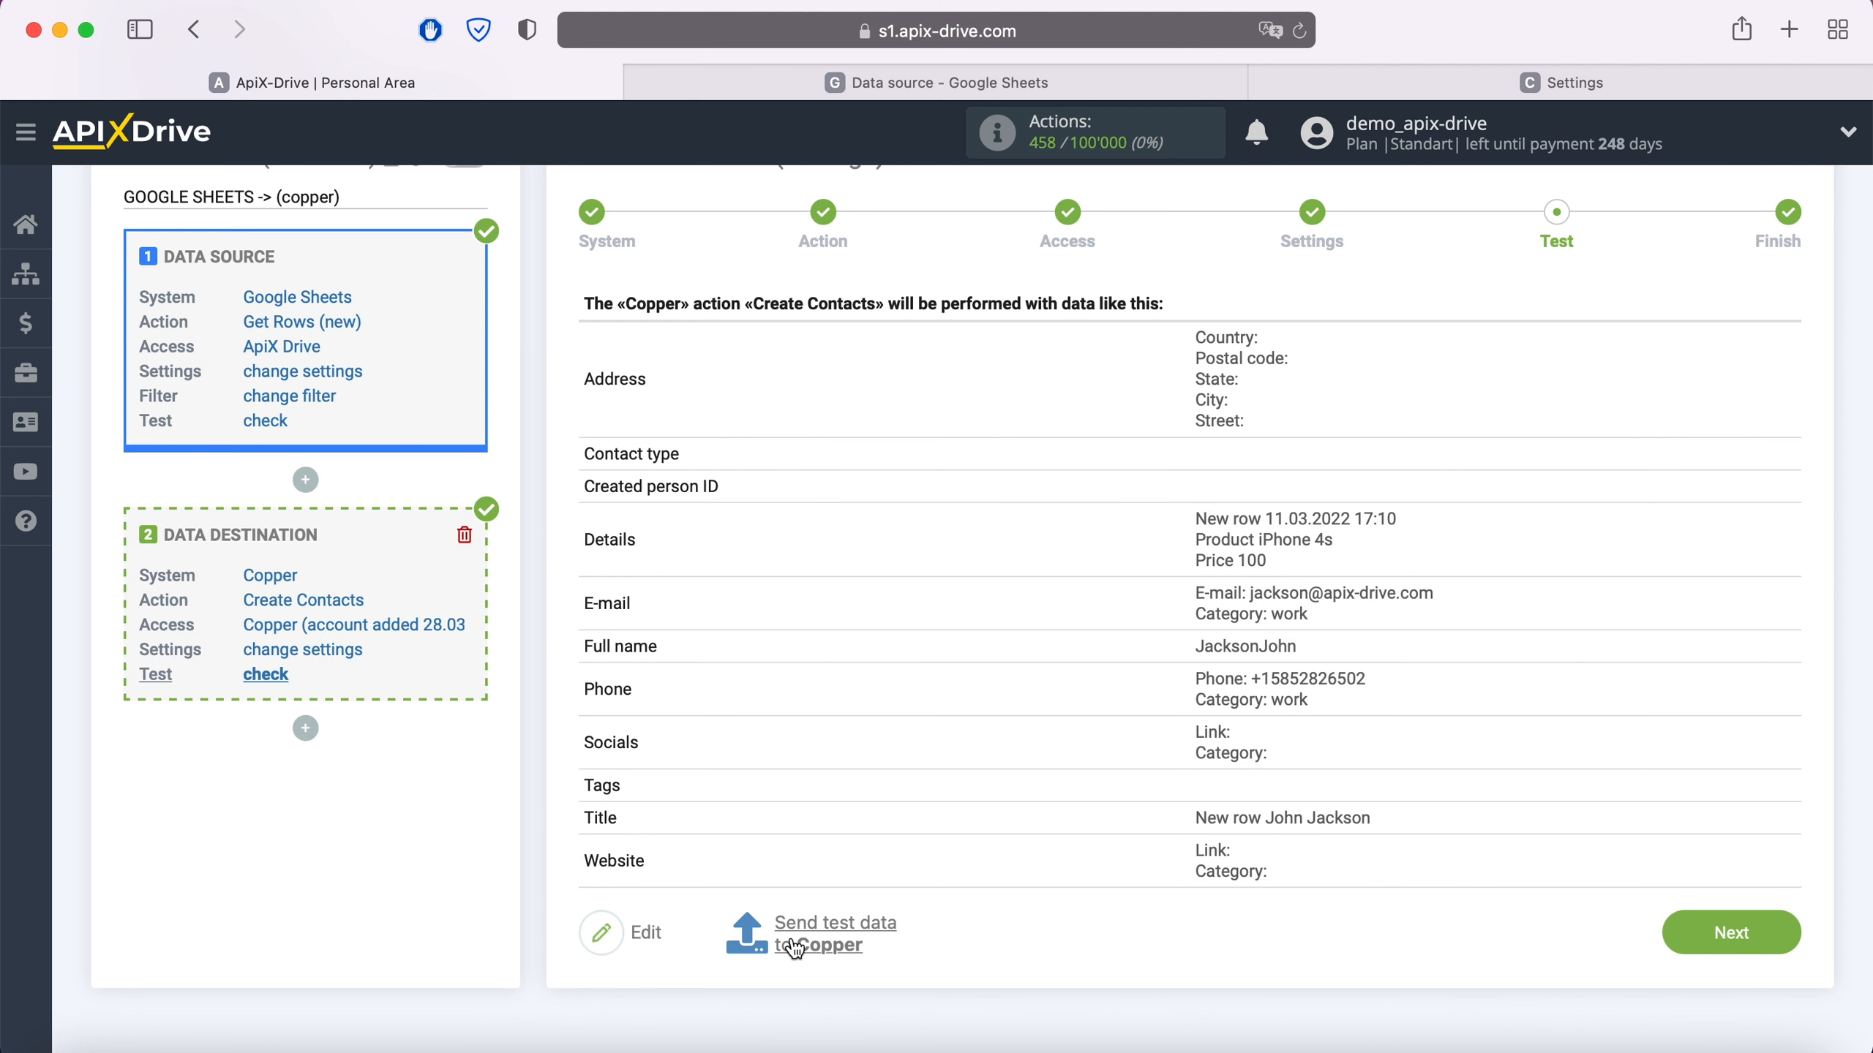
{"action": "left_click", "coordinate": [814, 924]}
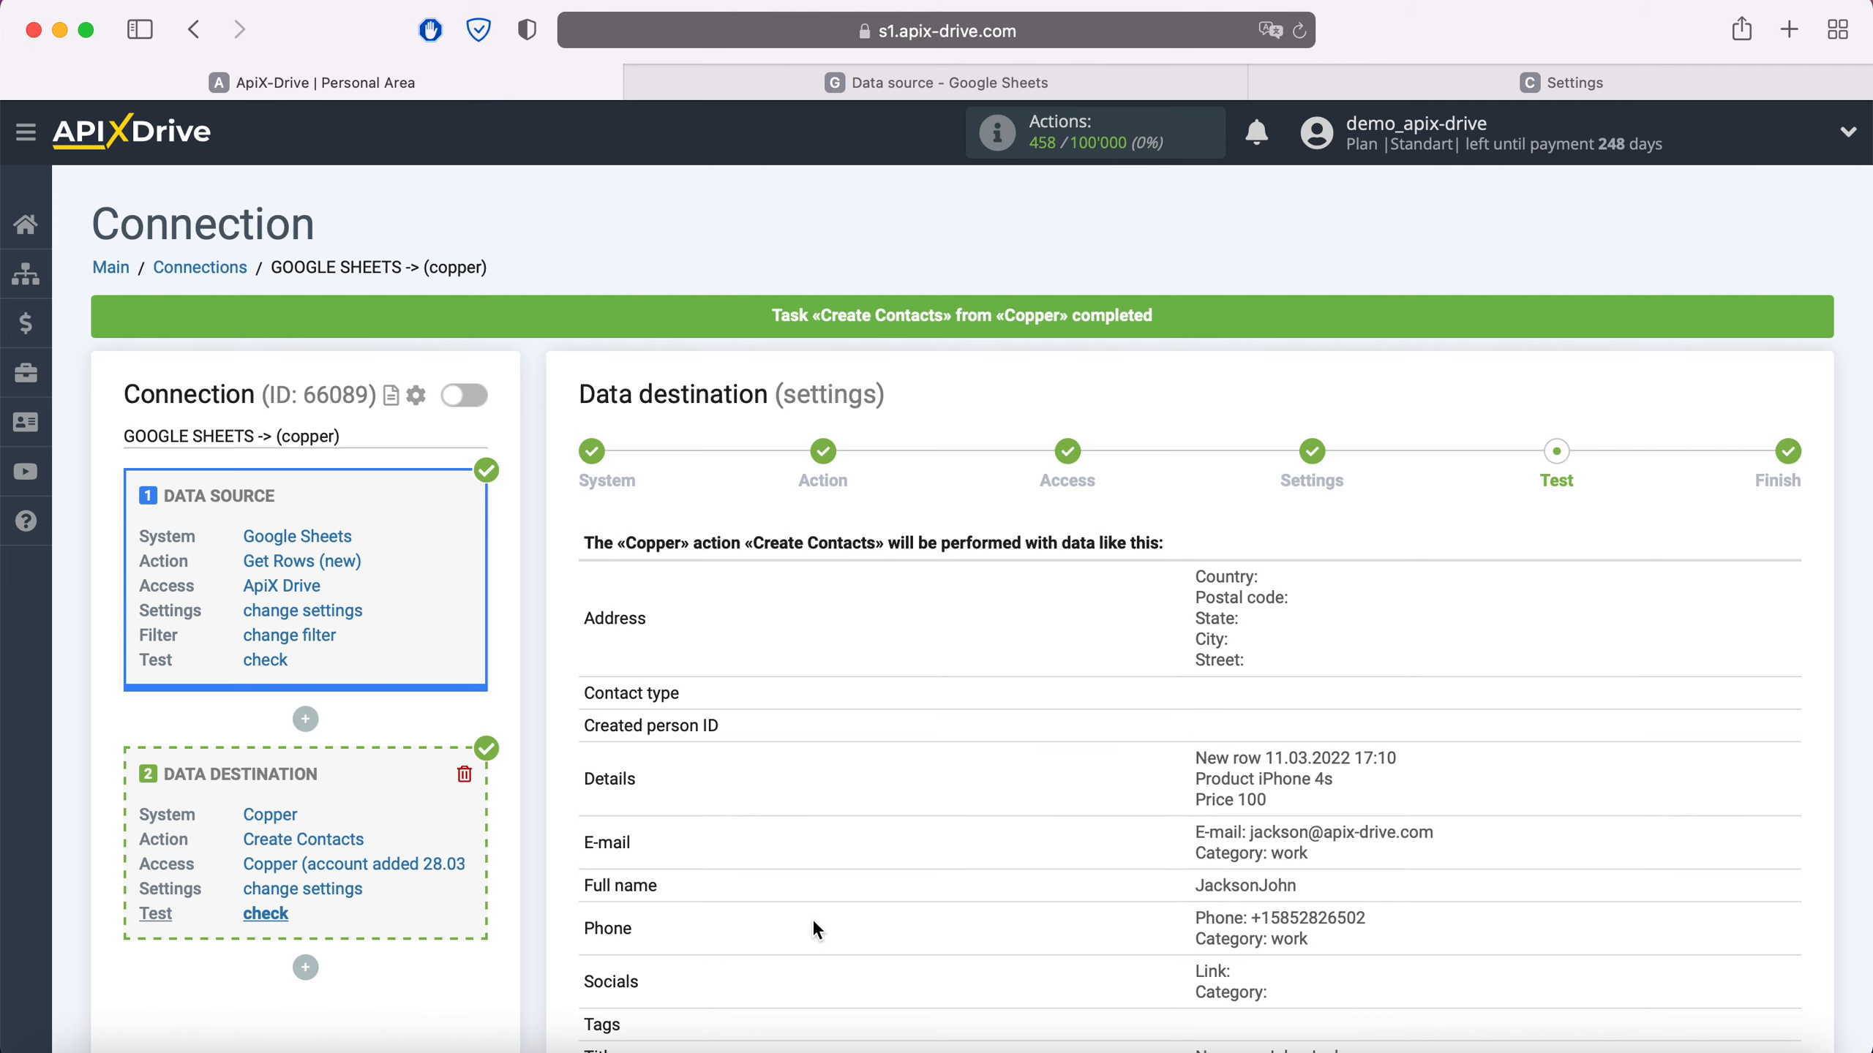
{"action": "left_click", "coordinate": [1528, 84]}
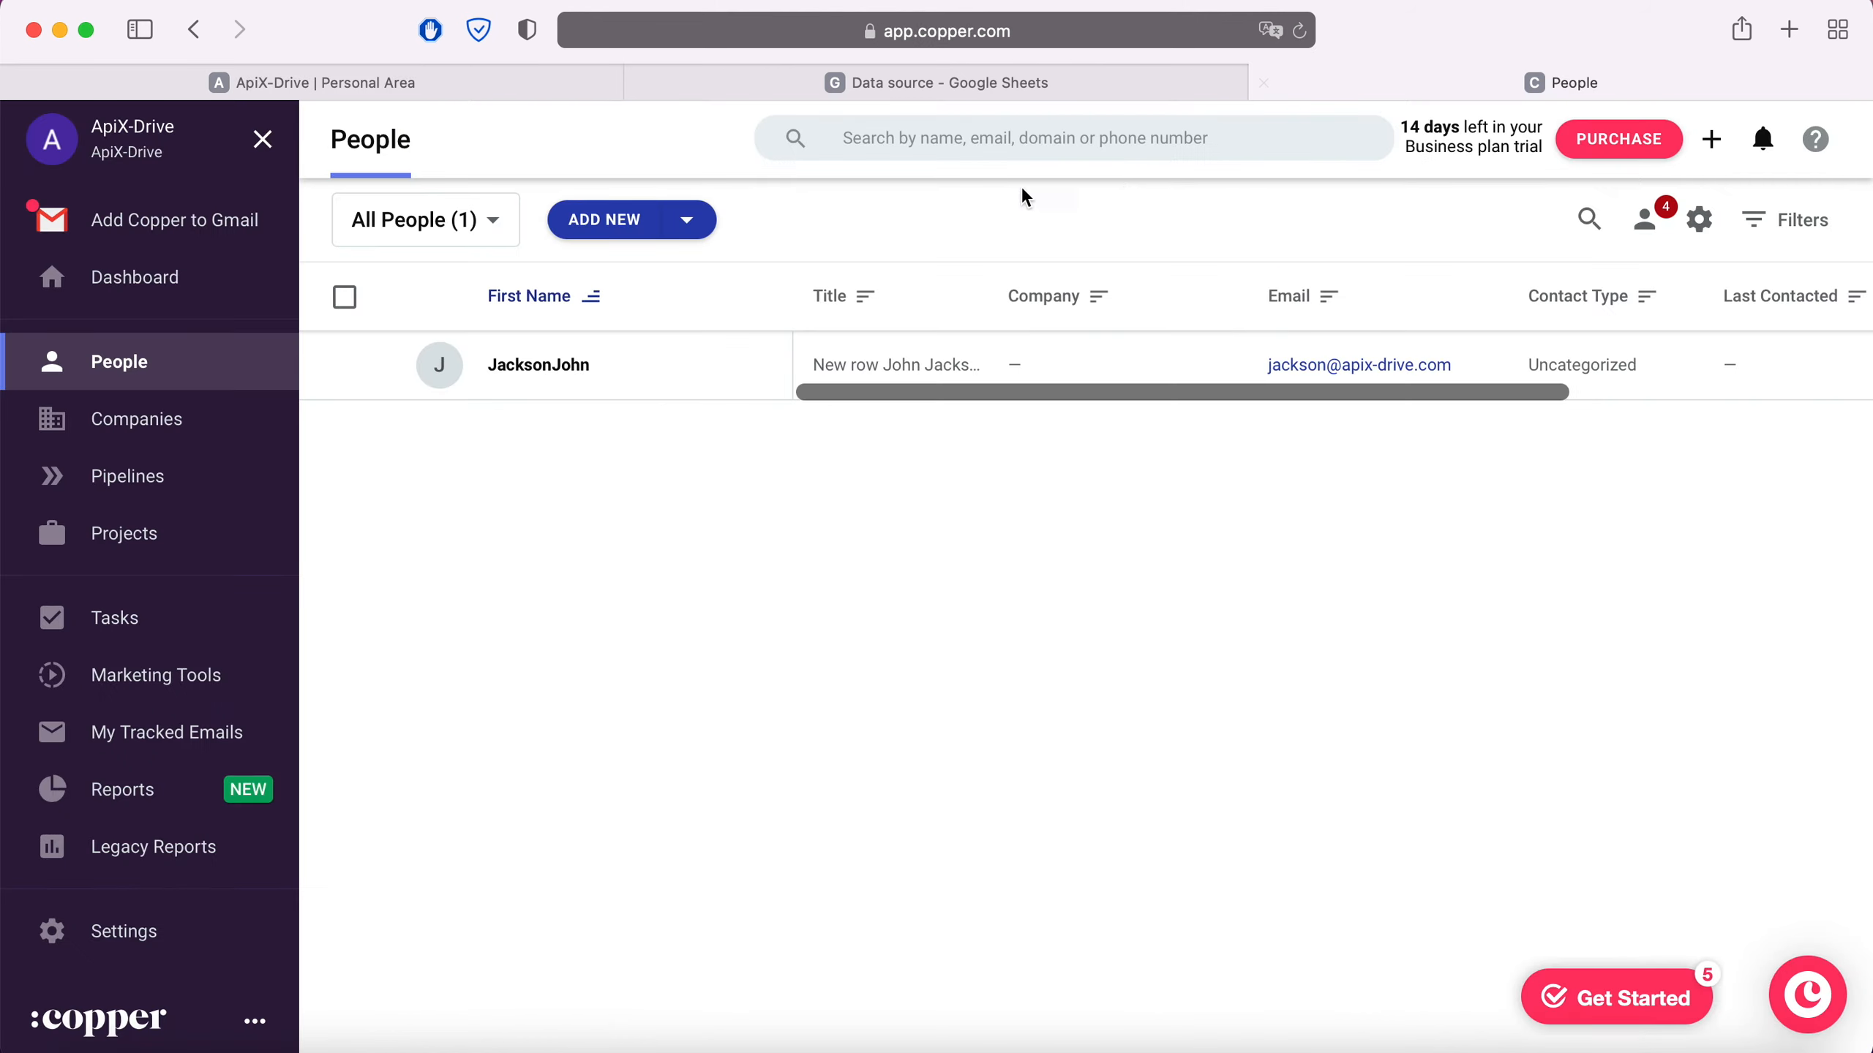
- Check the new contact's name, title, e-mail, phone and description in Copper, then return to ApiX-Drive
{"action": "left_click", "coordinate": [554, 366]}
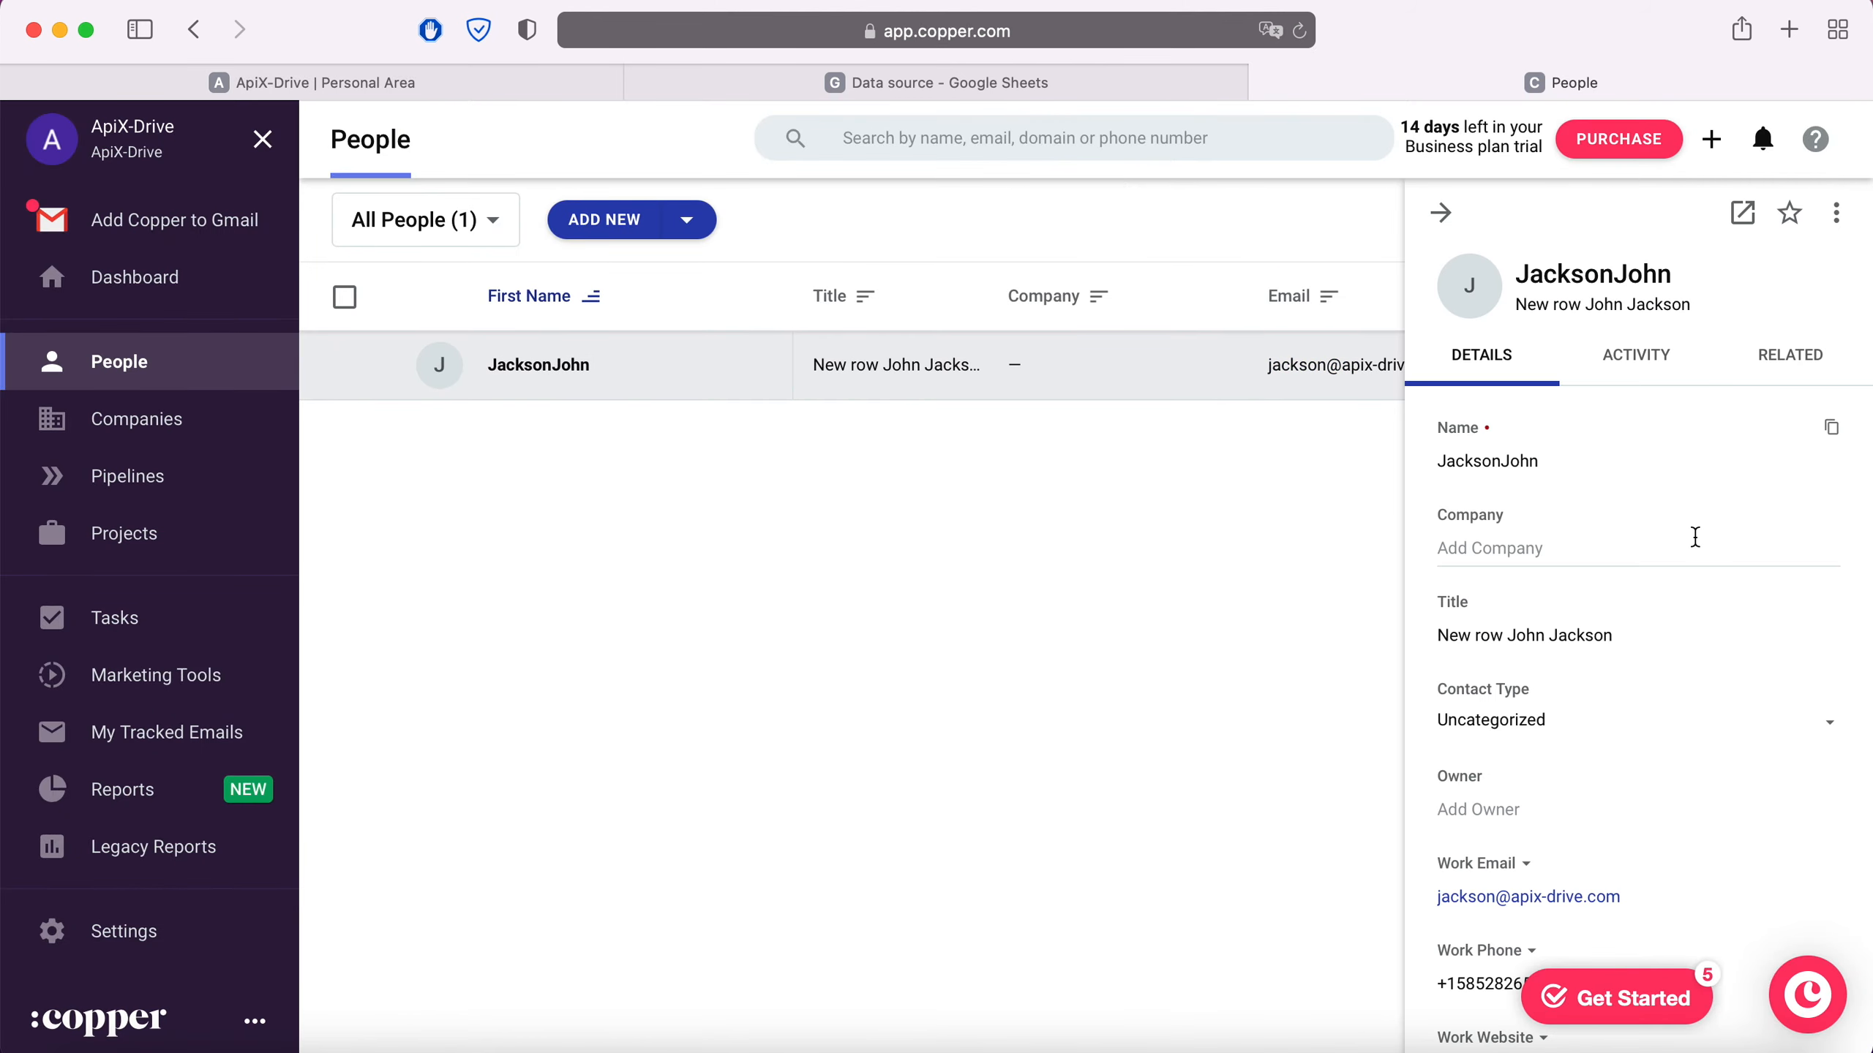
{"action": "scroll", "coordinate": [1693, 536], "scroll_direction": "down", "scroll_amount": 5}
{"action": "scroll", "coordinate": [1694, 535], "scroll_direction": "down", "scroll_amount": 5}
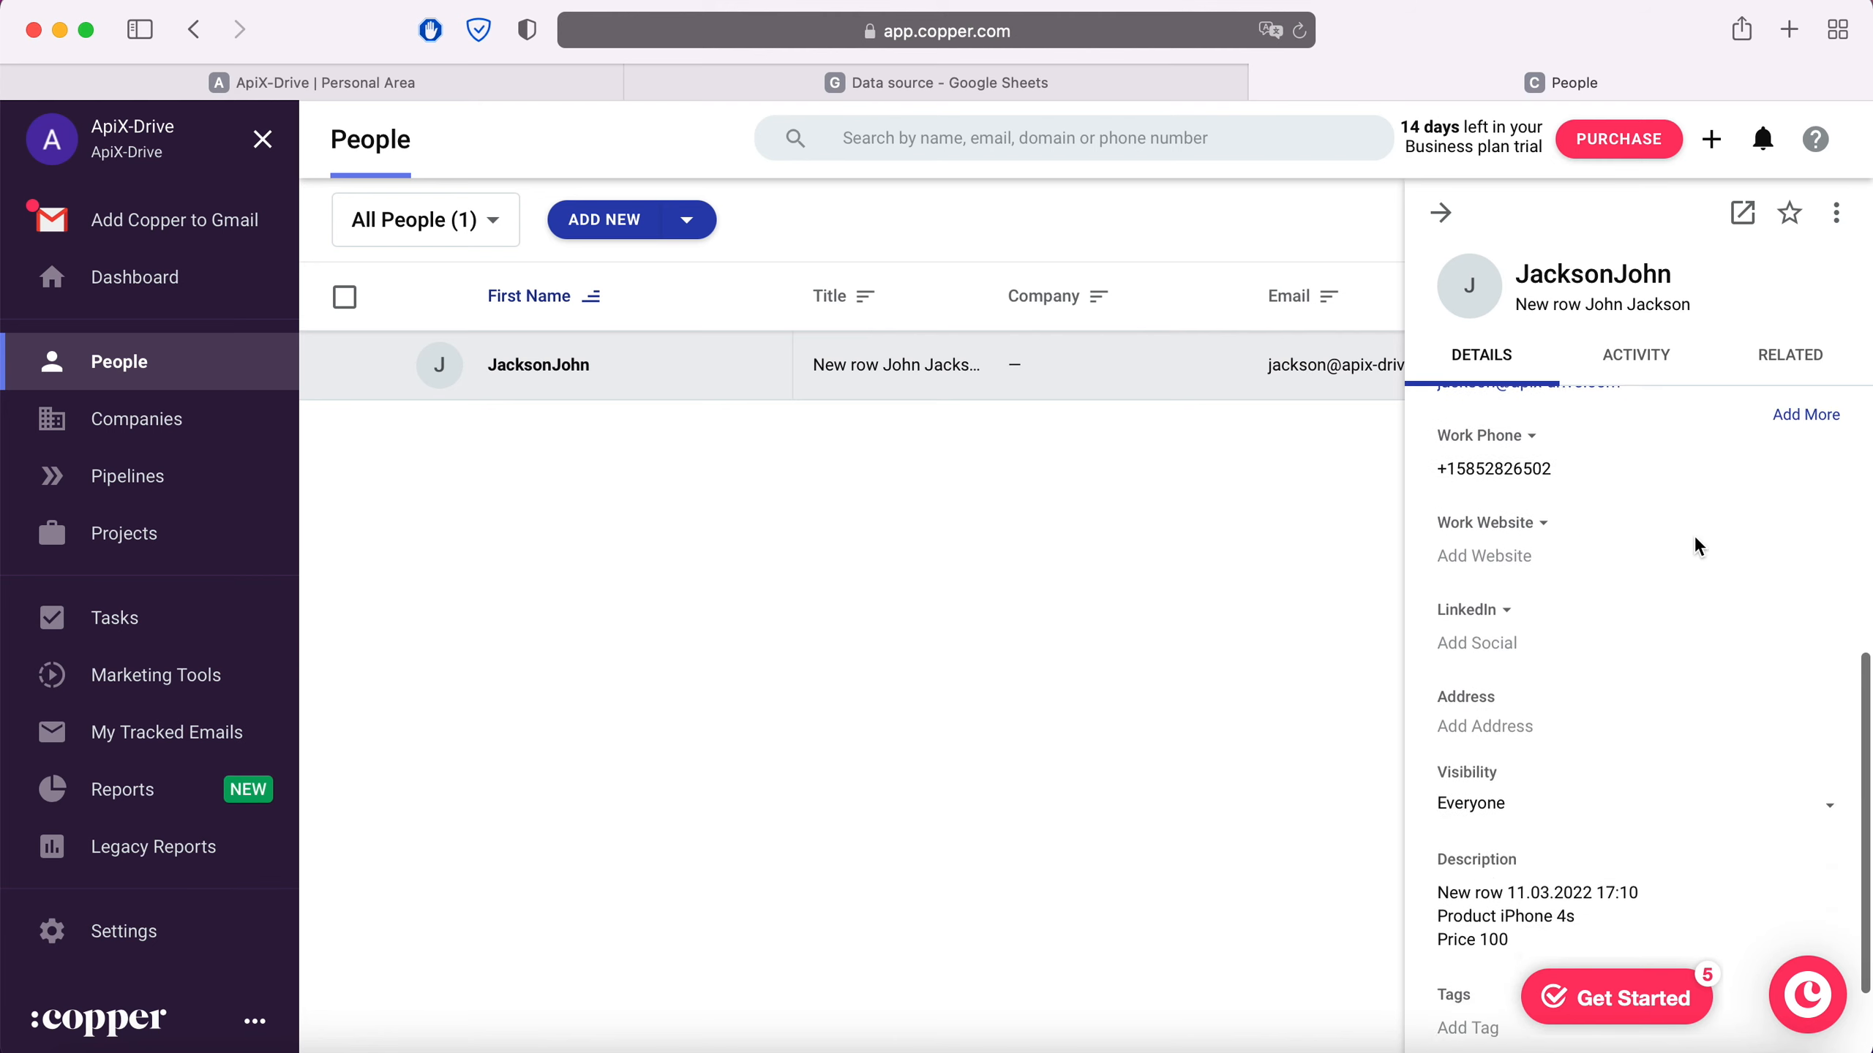
{"action": "scroll", "coordinate": [1694, 542], "scroll_direction": "up", "scroll_amount": 10}
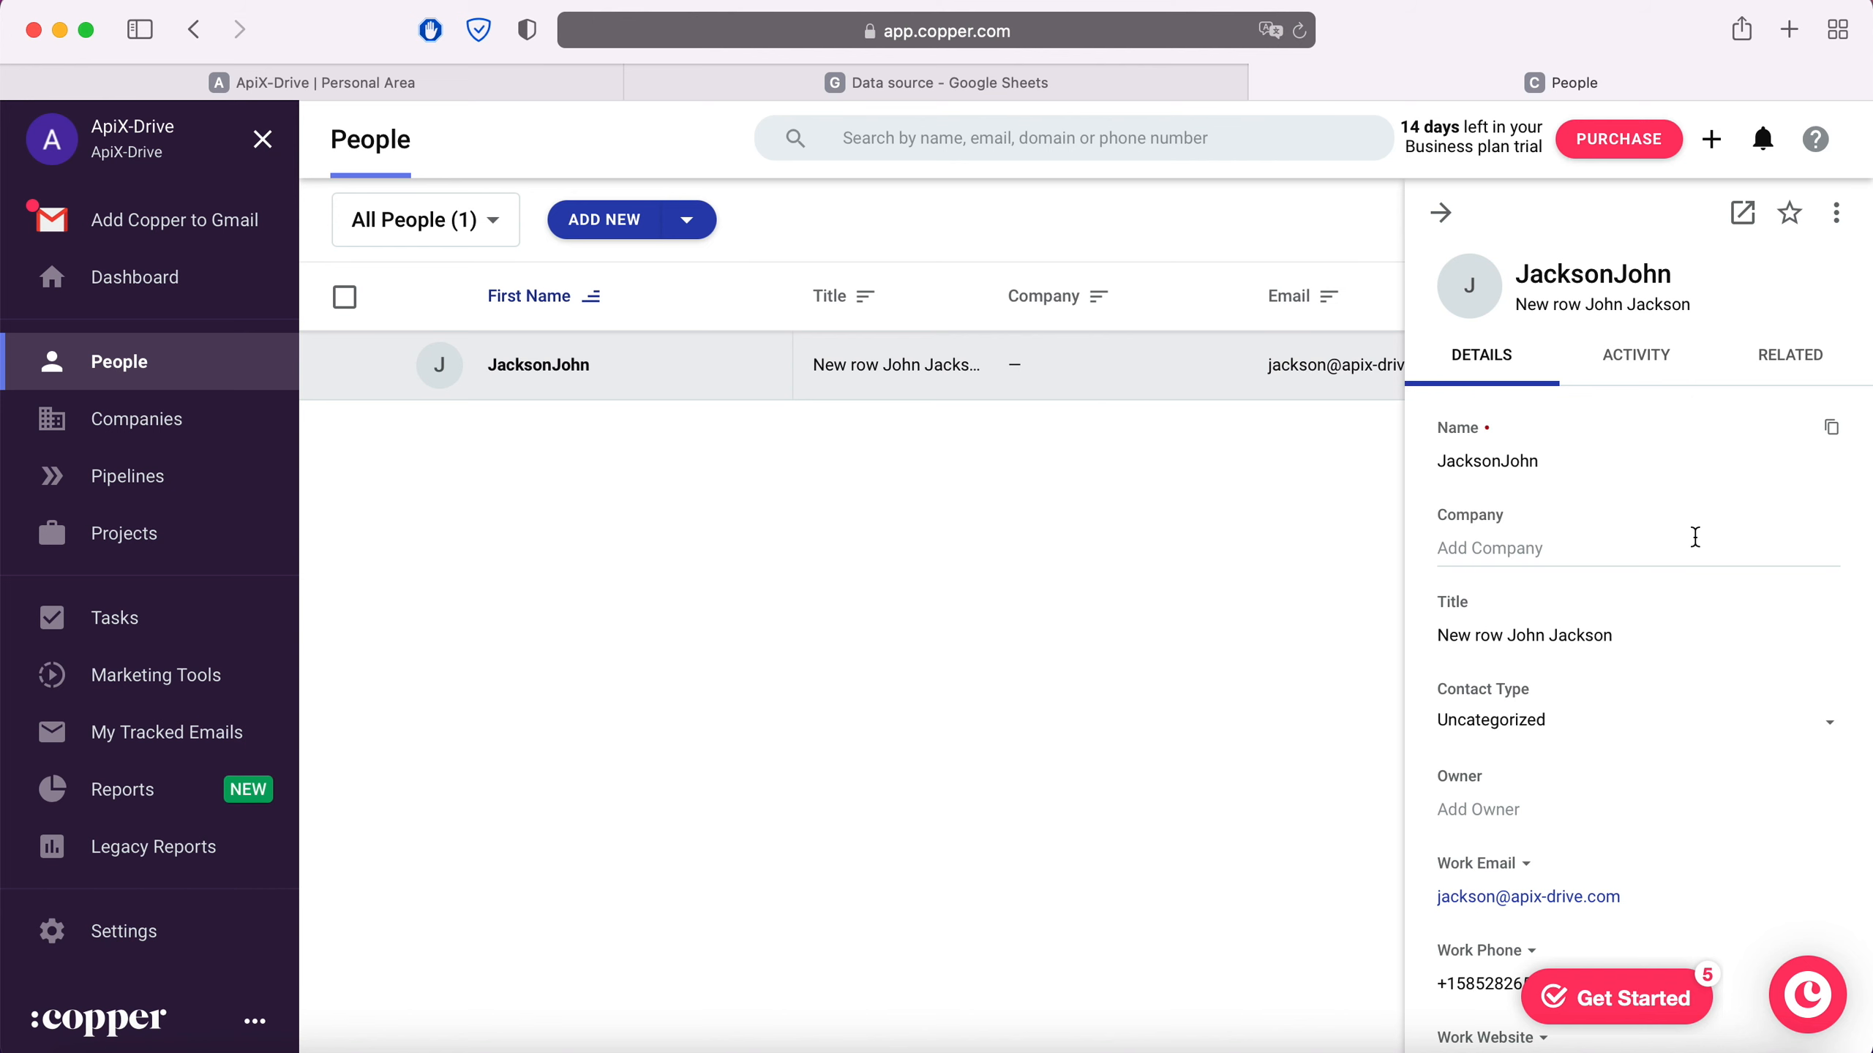
{"action": "left_click", "coordinate": [324, 83]}
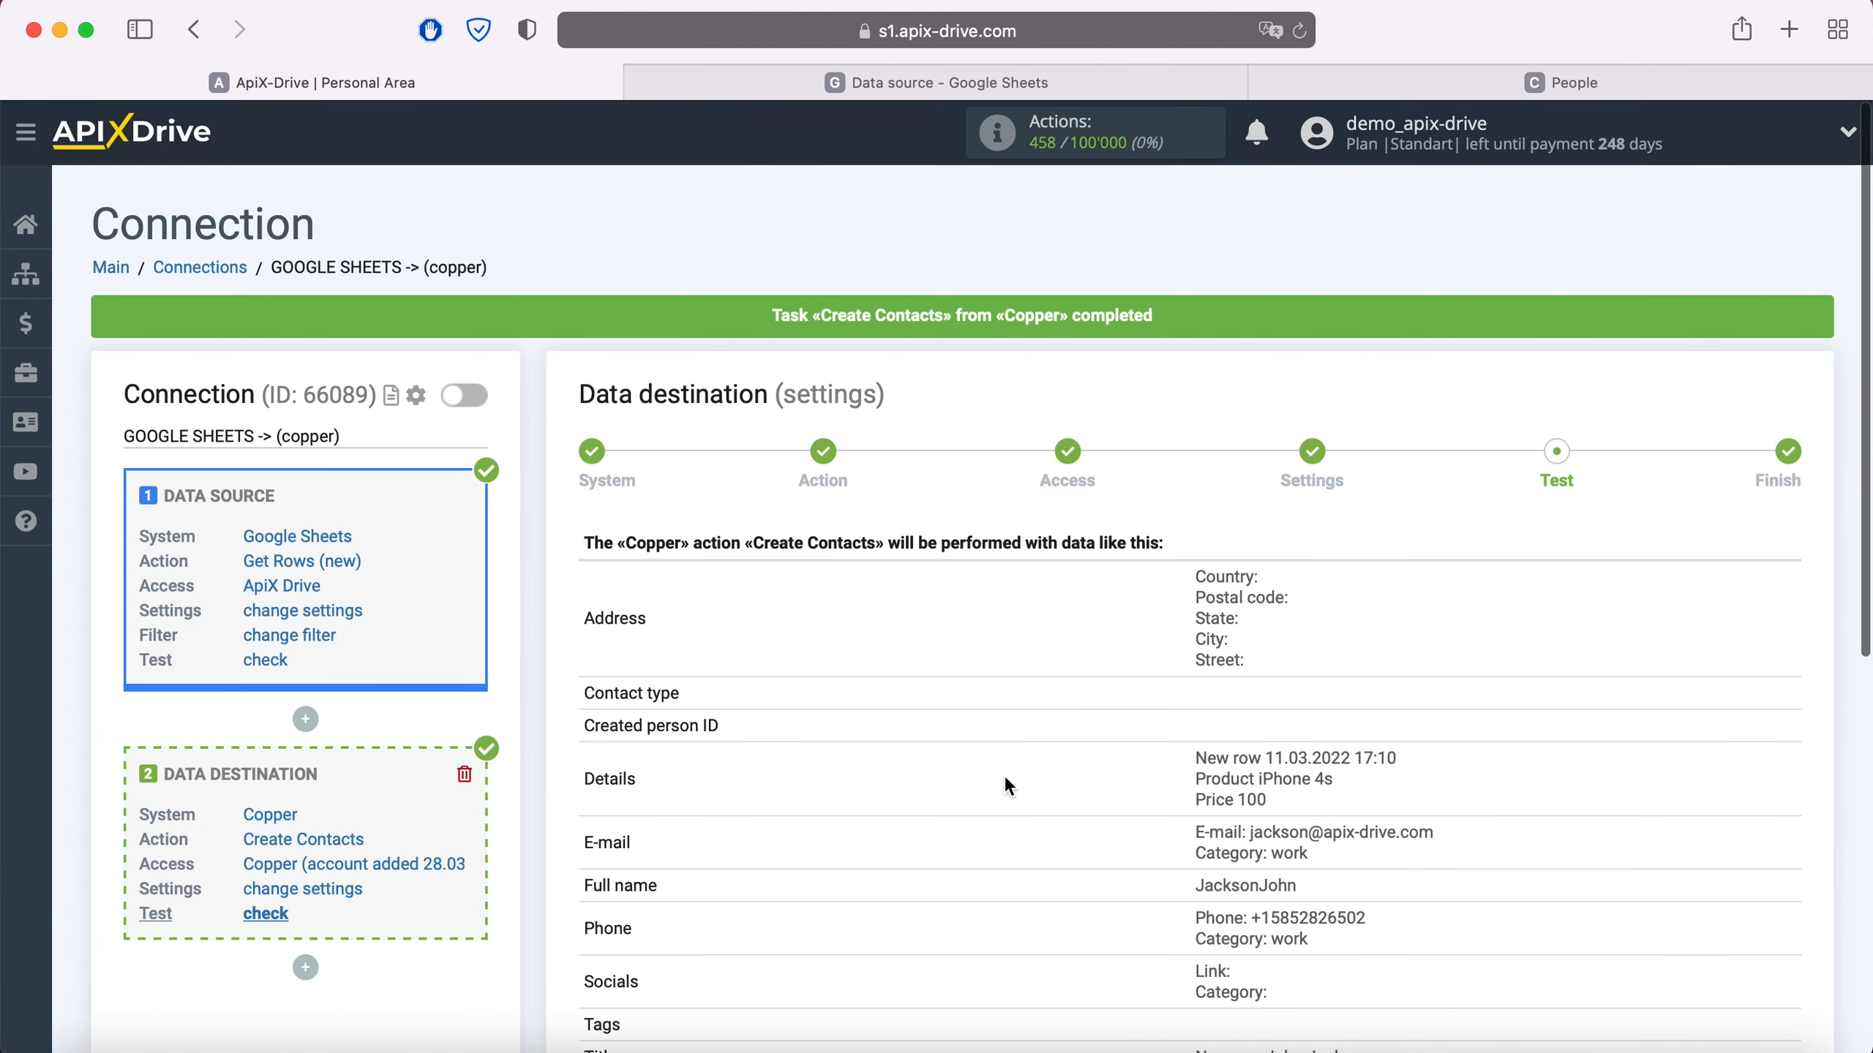
- Complete the connection setup and enable auto-update
{"action": "scroll", "coordinate": [1331, 714], "scroll_direction": "down", "scroll_amount": 3}
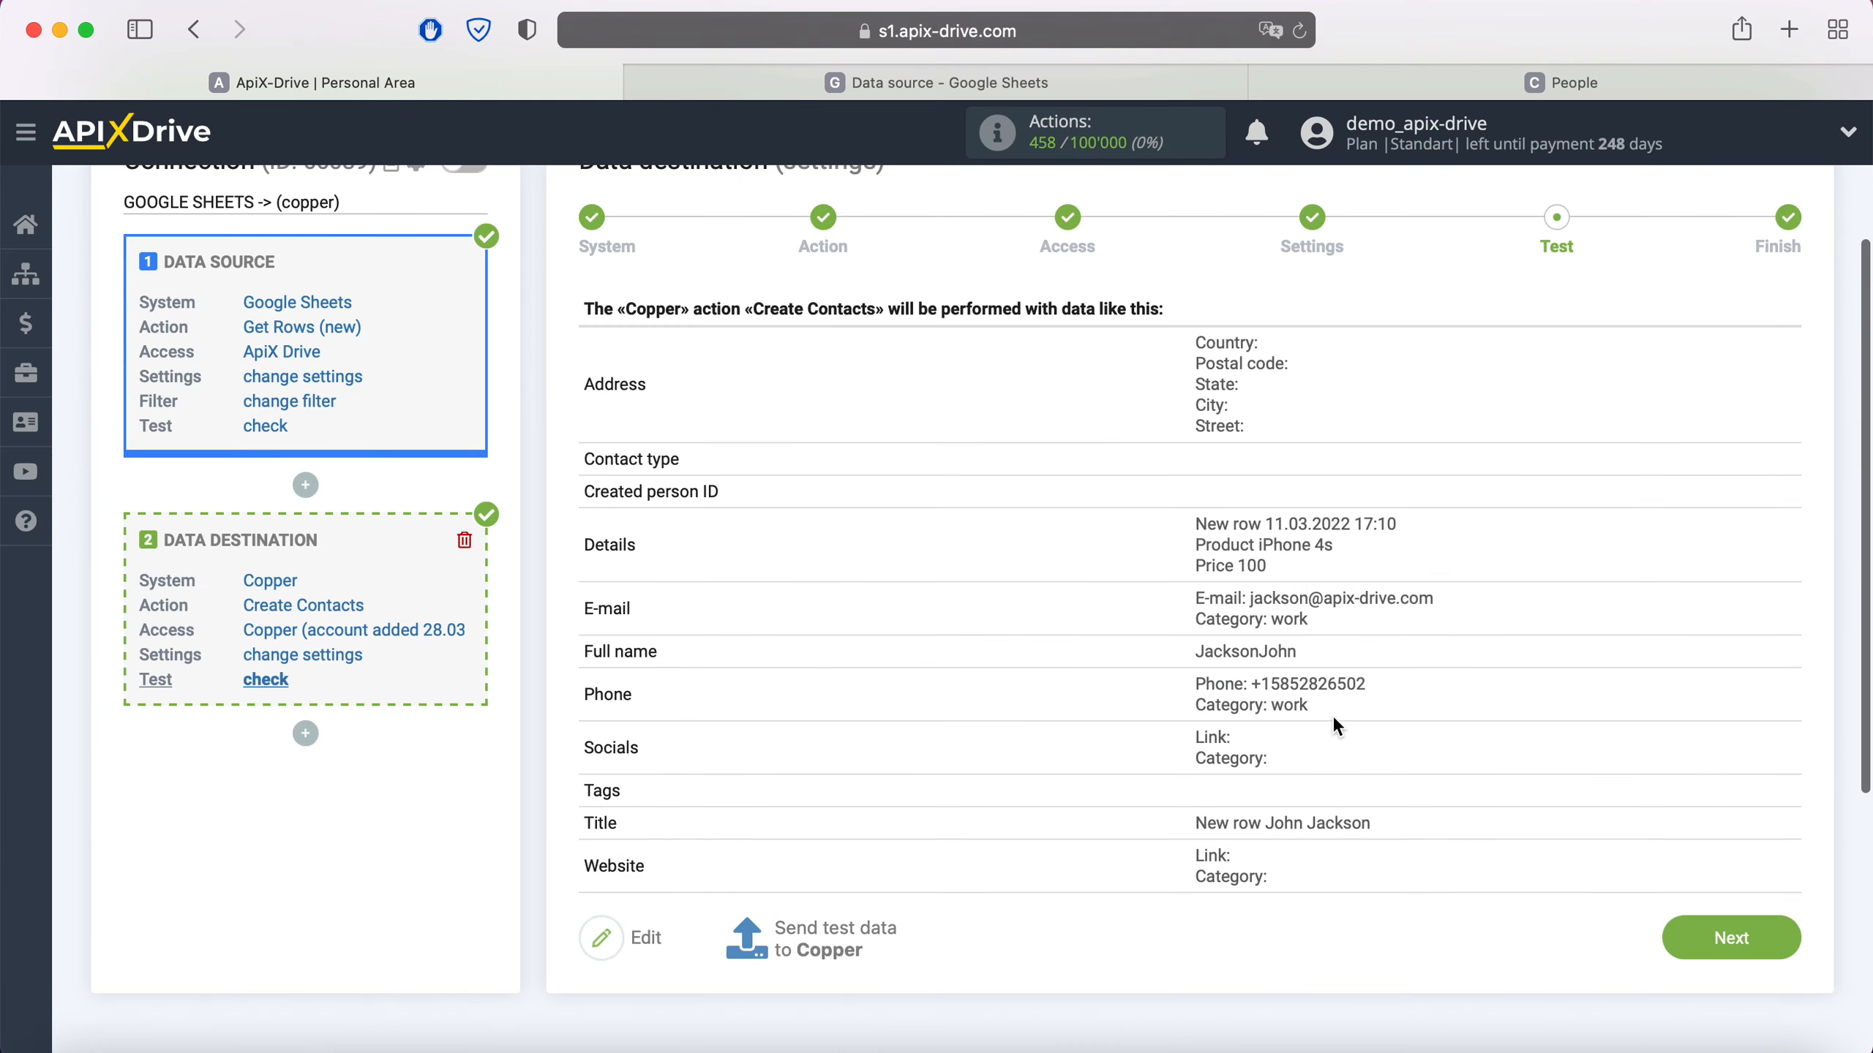
{"action": "left_click", "coordinate": [1723, 930]}
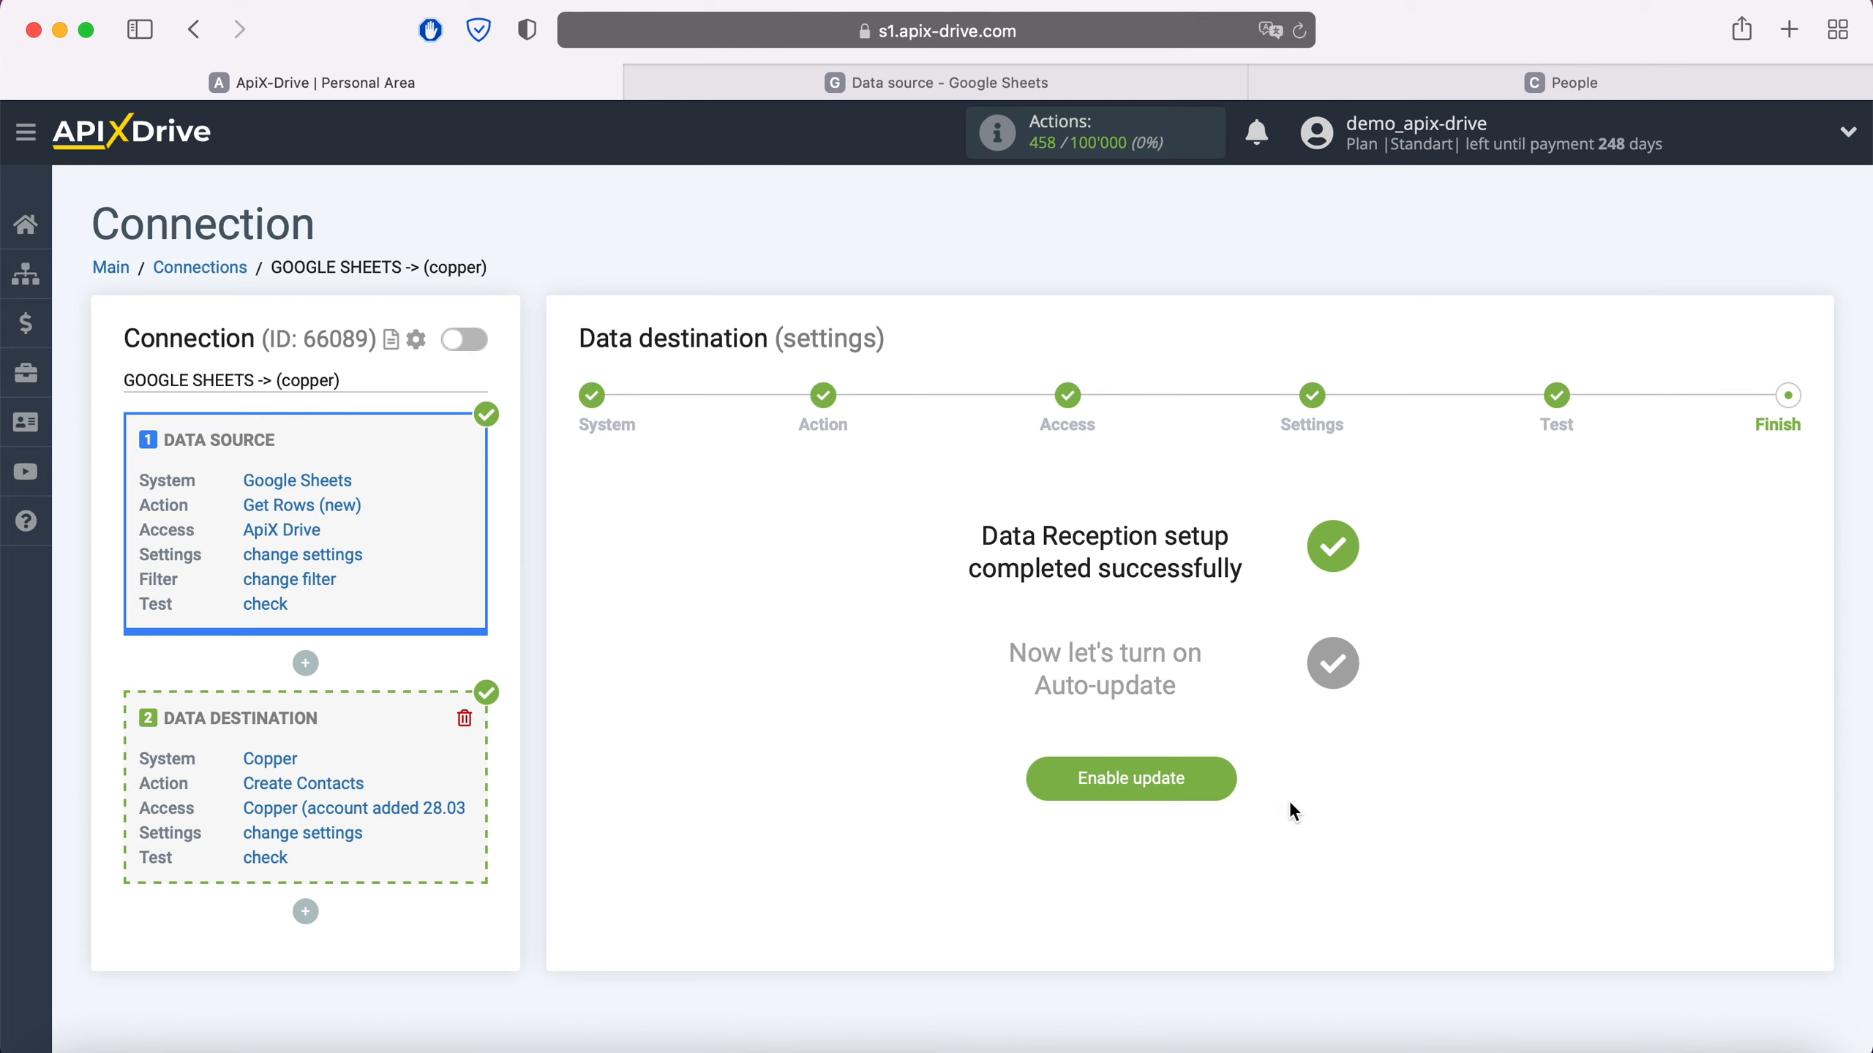
{"action": "left_click", "coordinate": [1220, 773]}
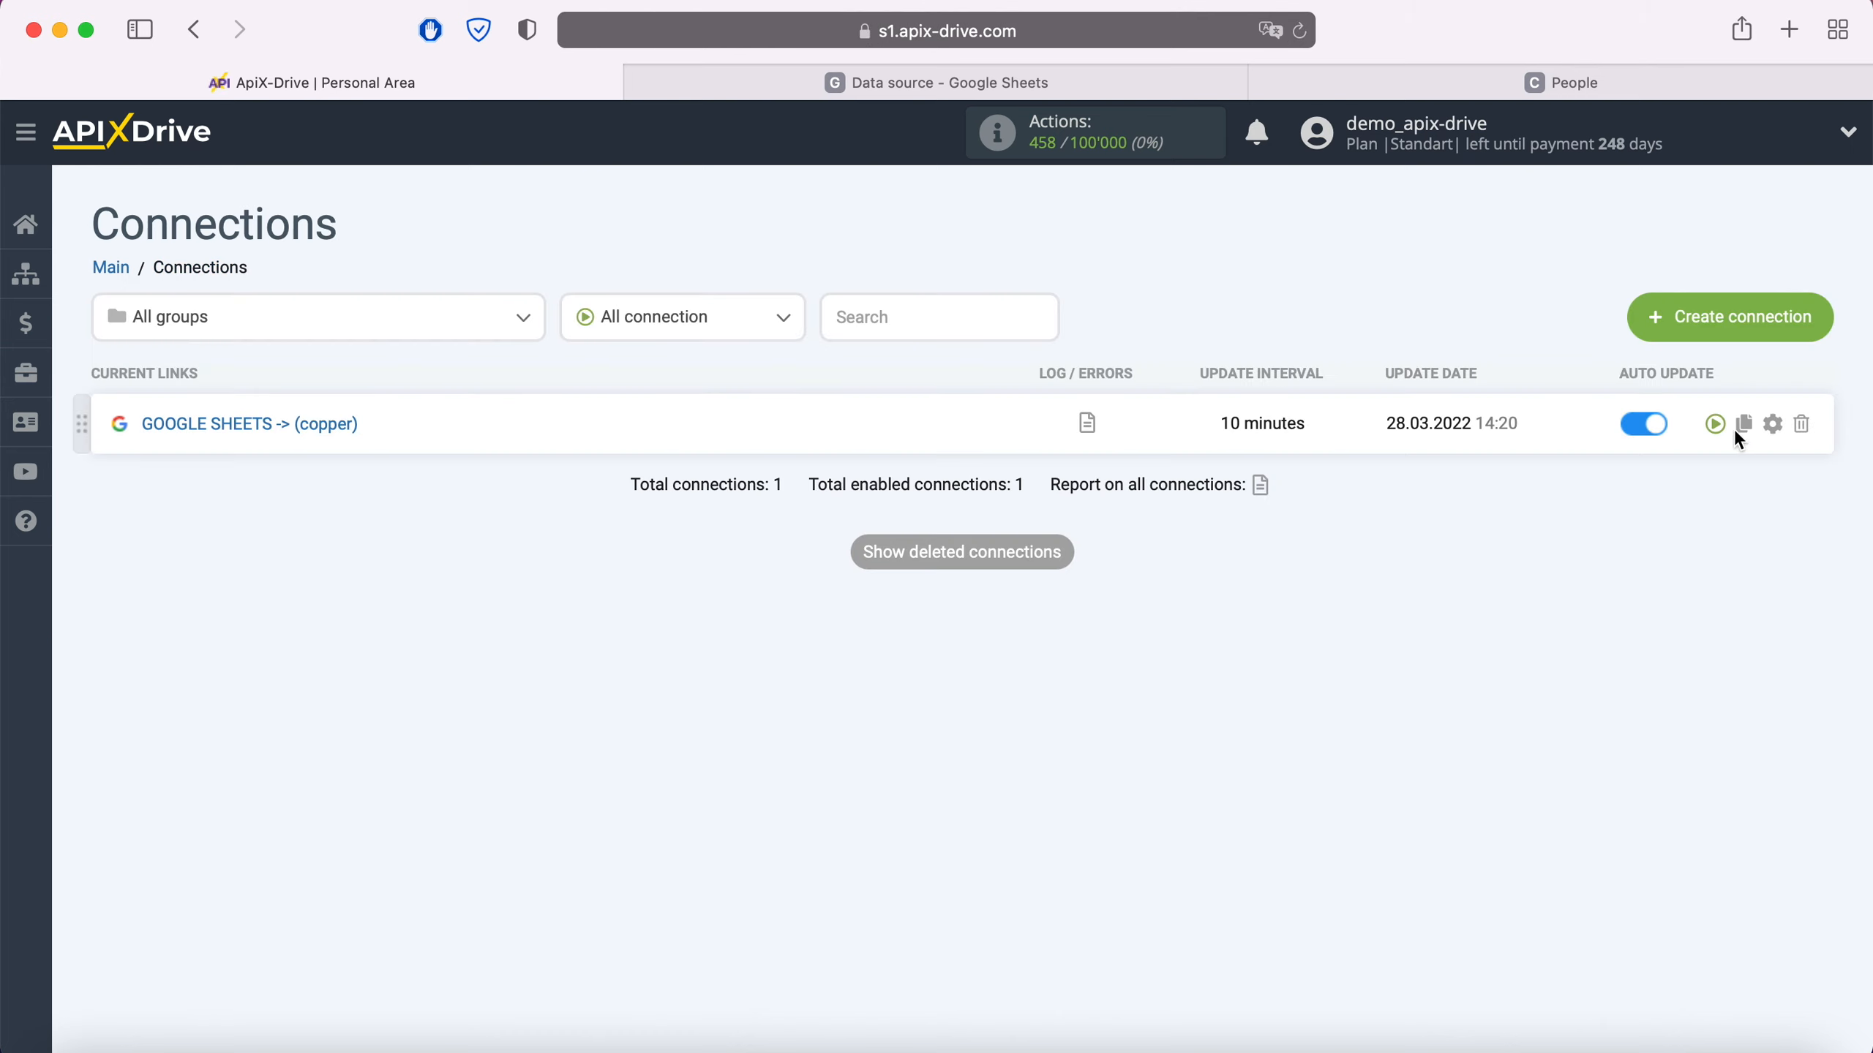
- Set the connection's update interval to 5 minutes and save the settings
{"action": "left_click", "coordinate": [1774, 425]}
{"action": "left_click", "coordinate": [1012, 609]}
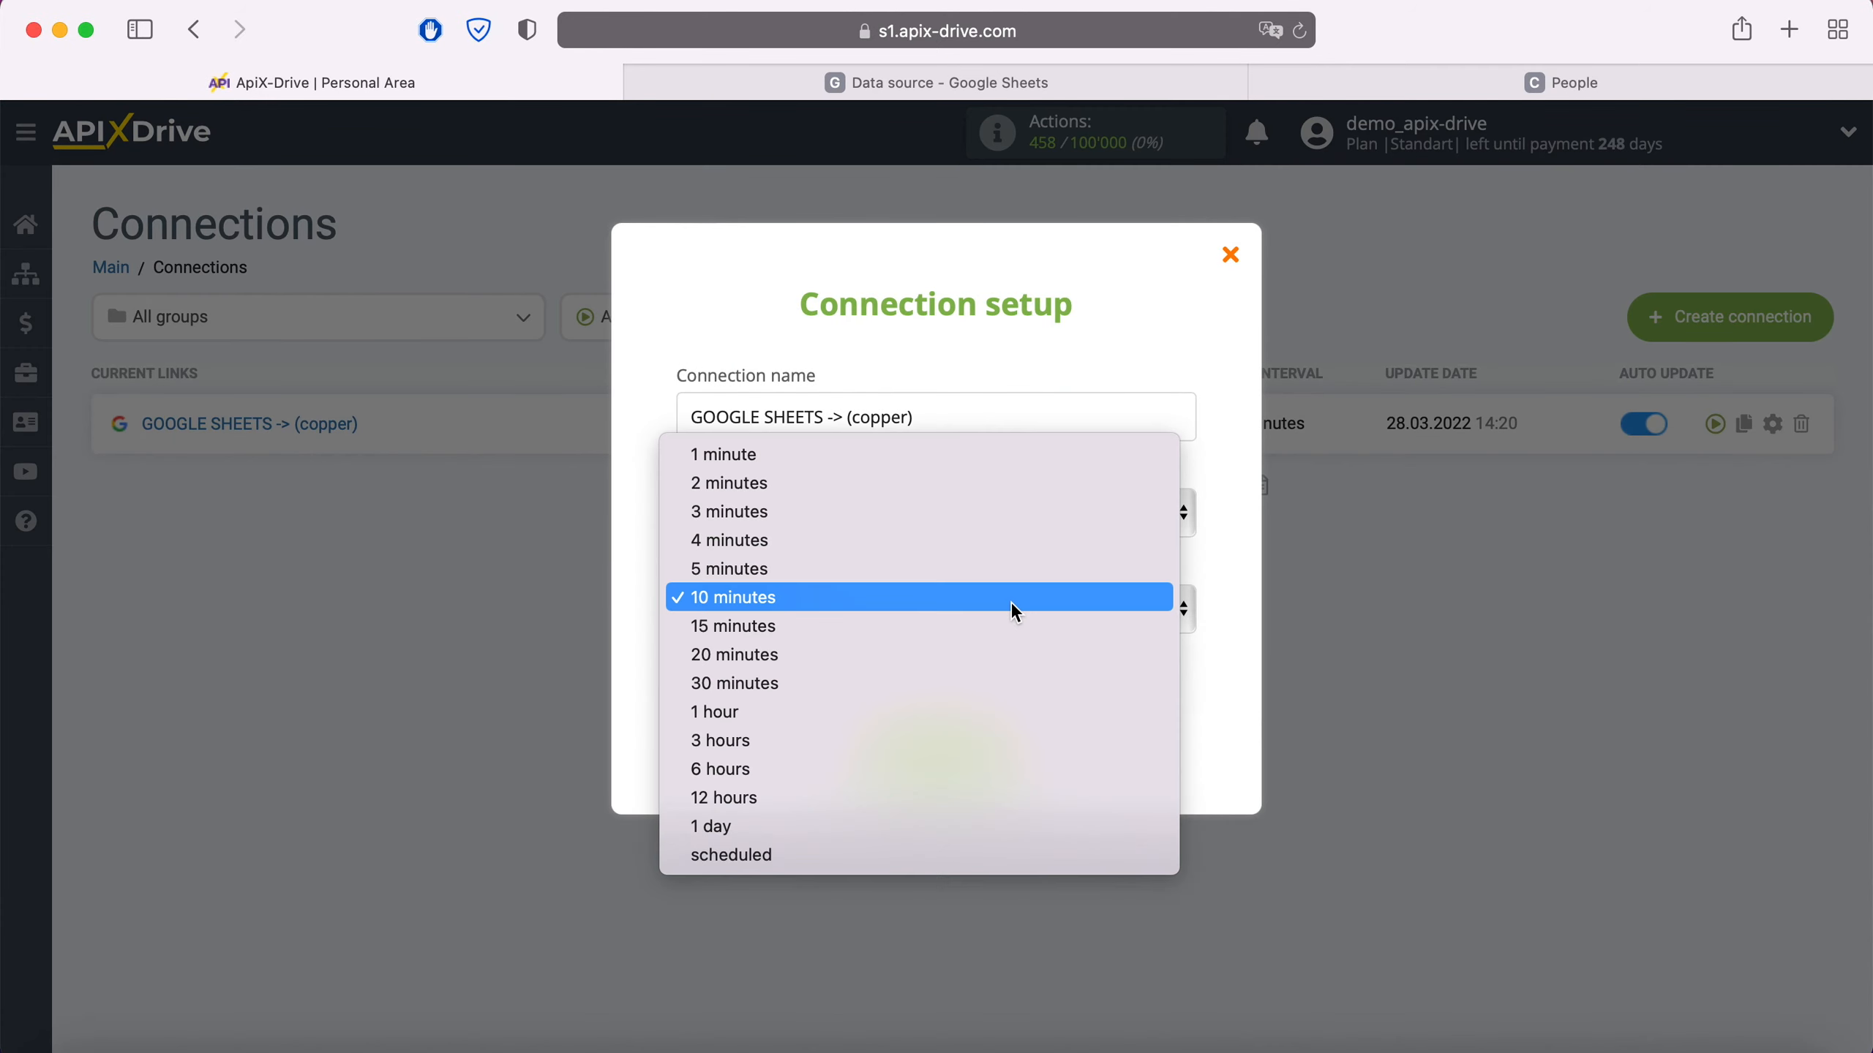
{"action": "left_click", "coordinate": [891, 568]}
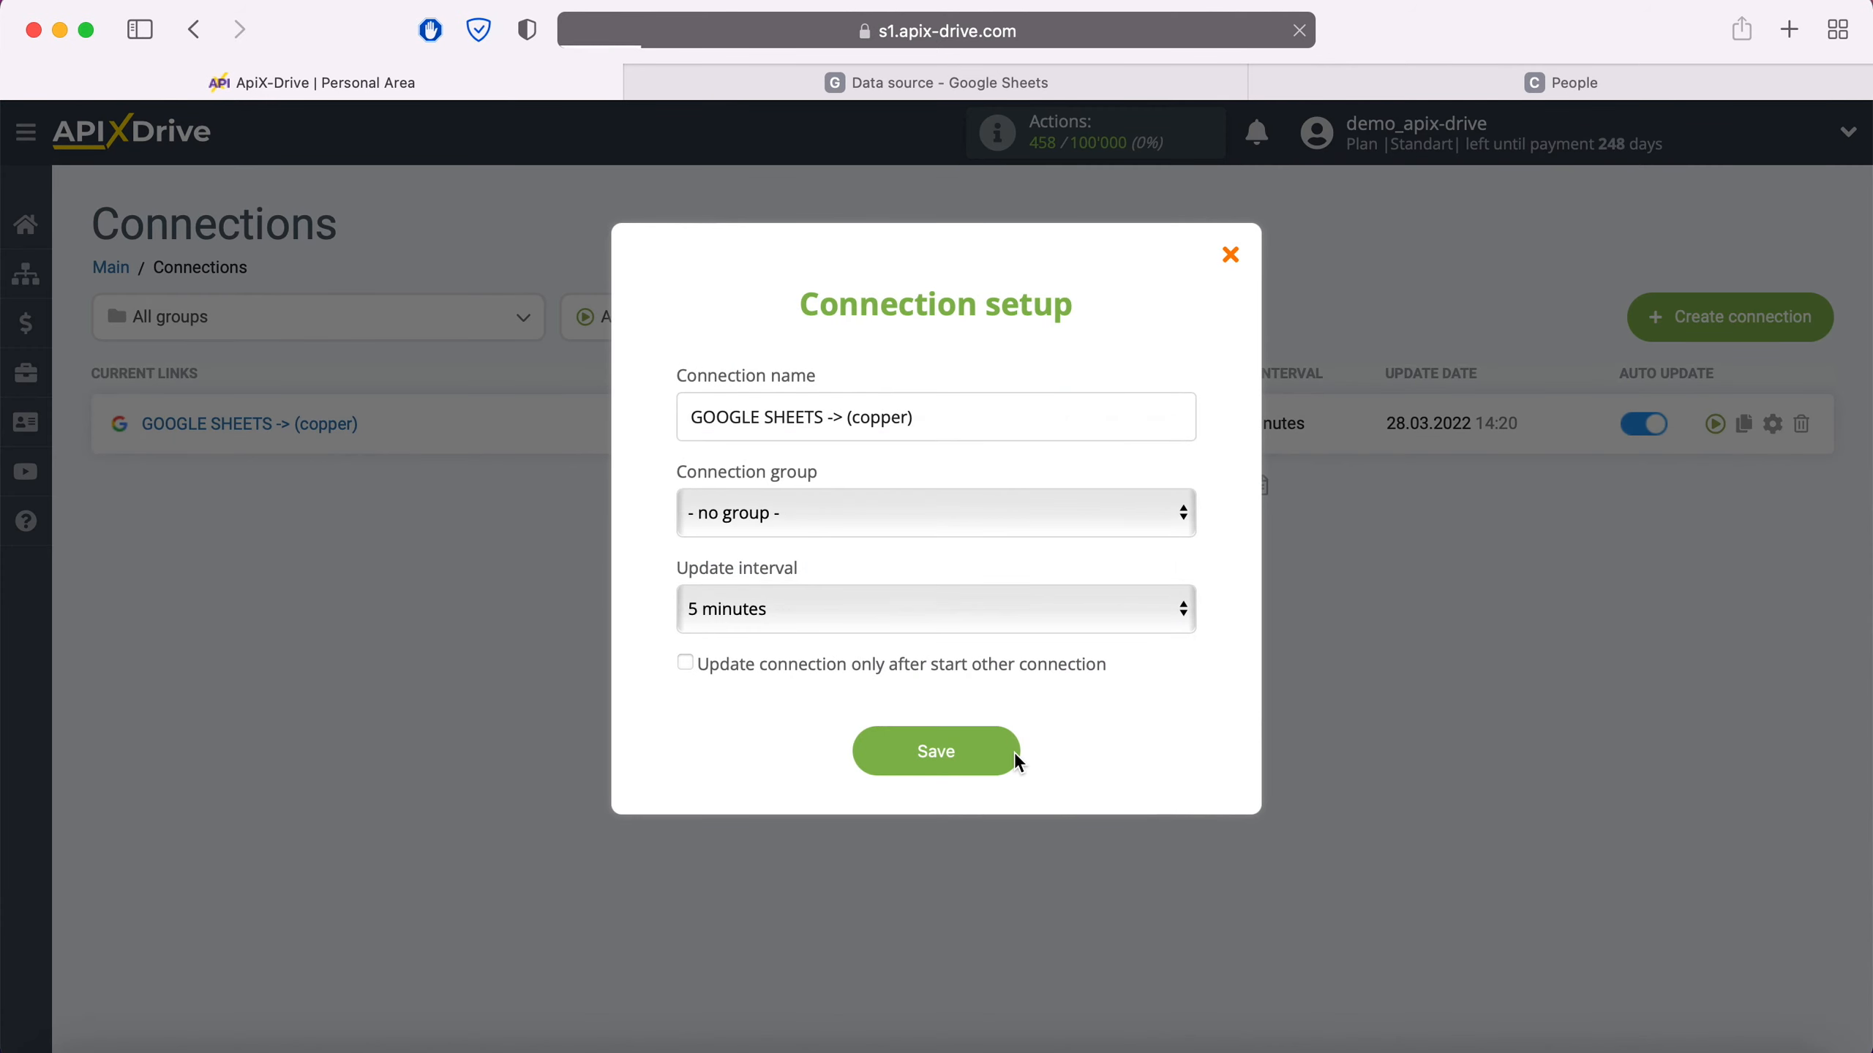
{"action": "left_click", "coordinate": [1014, 753]}
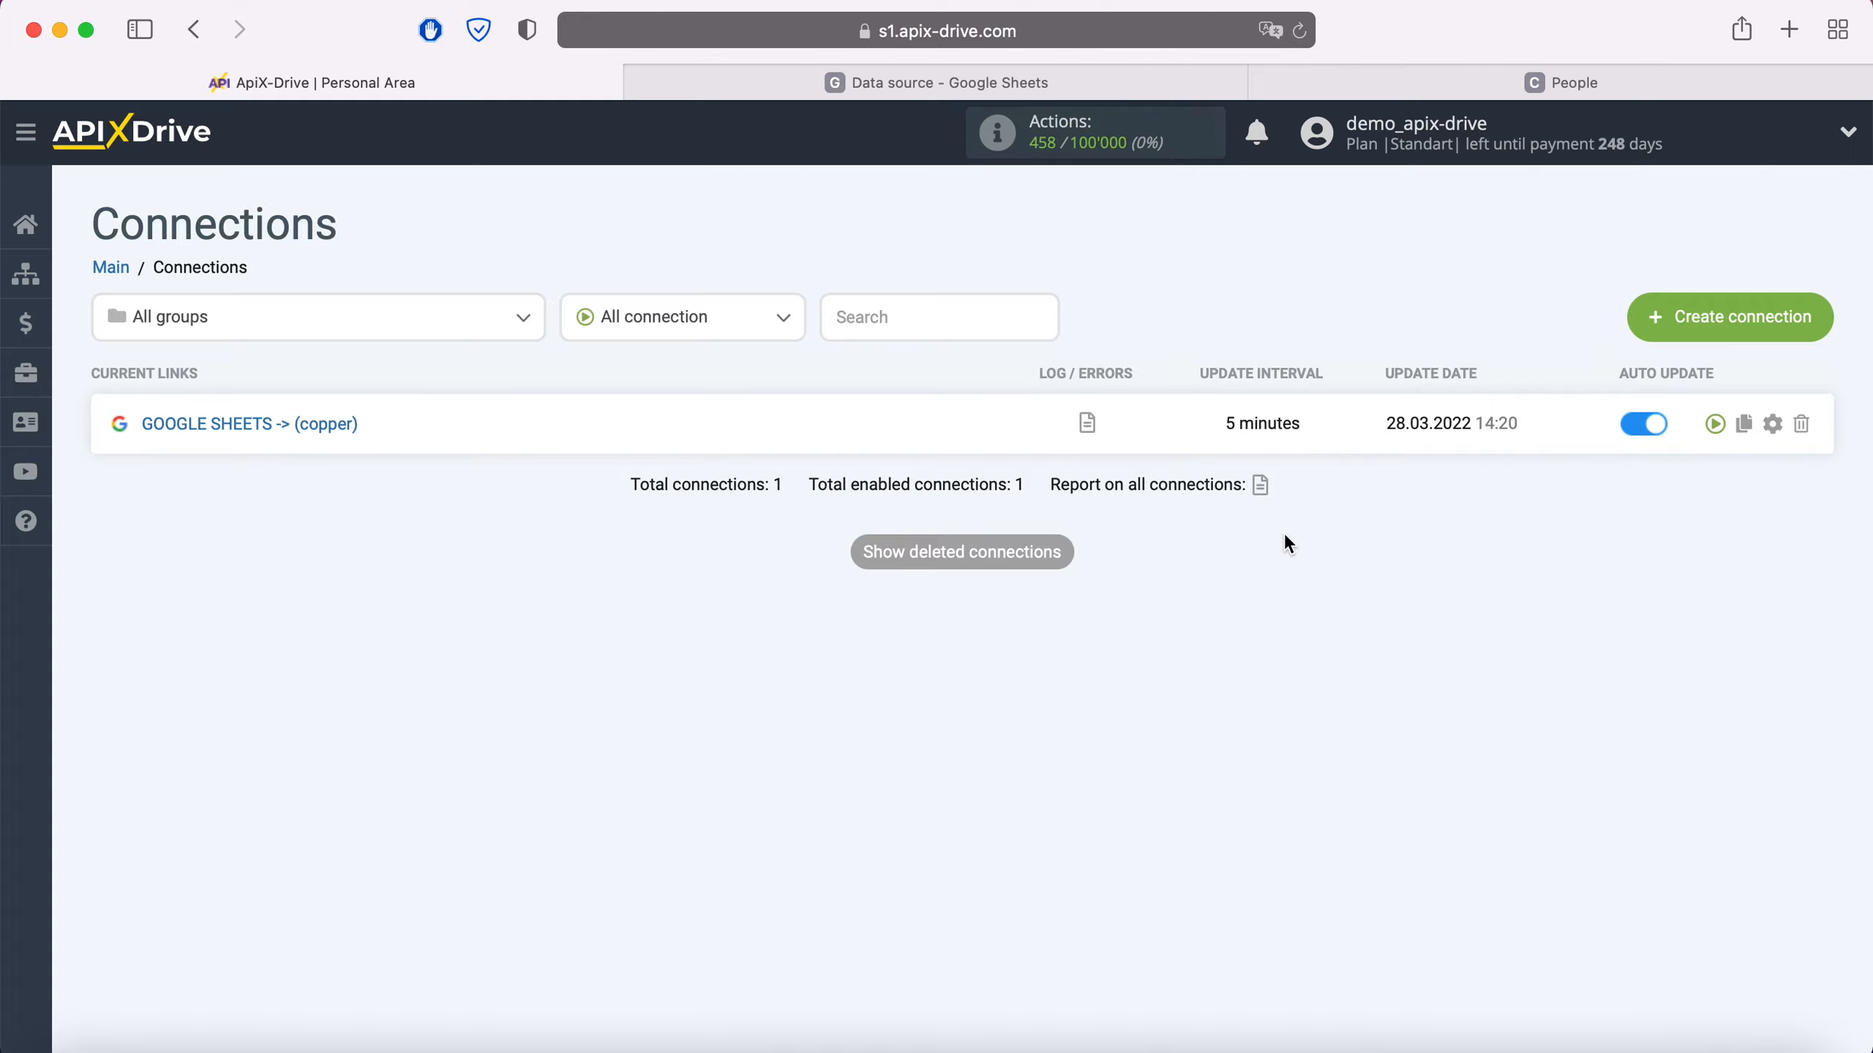